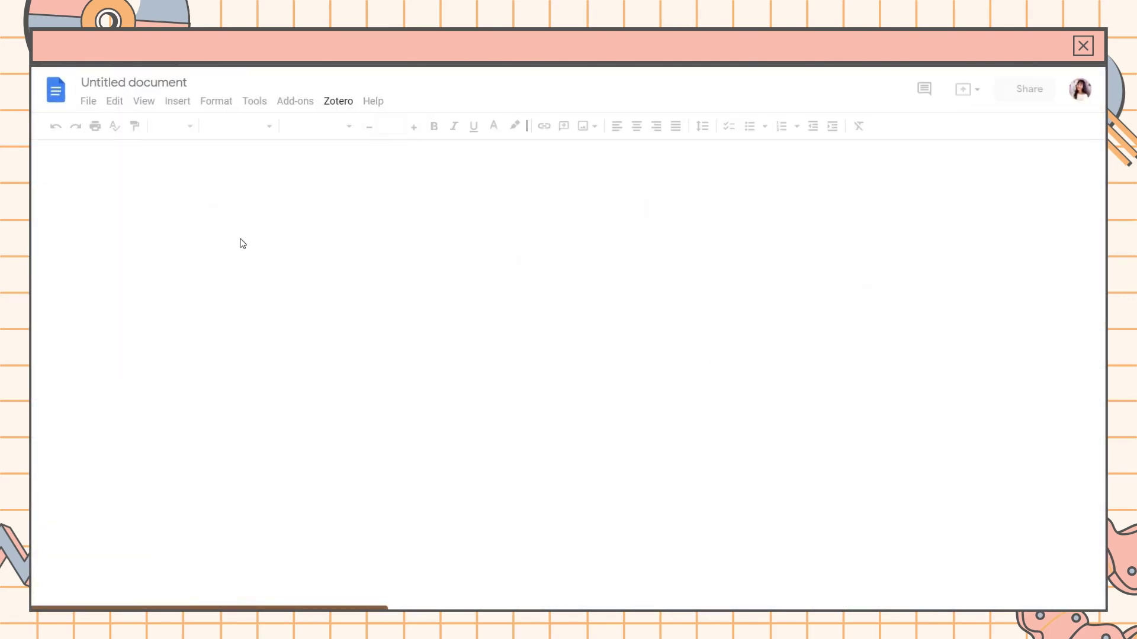
- Set the page to B5 paper with margins of 0.39 top, 0 bottom and 0.51 sides
{"action": "left_click", "coordinate": [88, 101]}
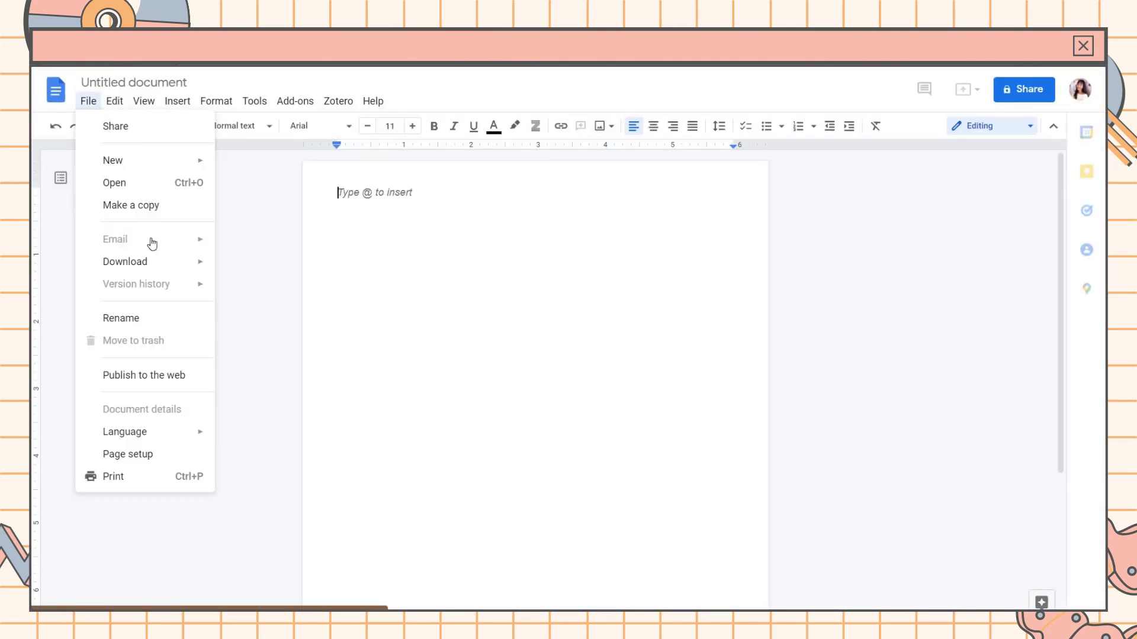
{"action": "left_click", "coordinate": [132, 461]}
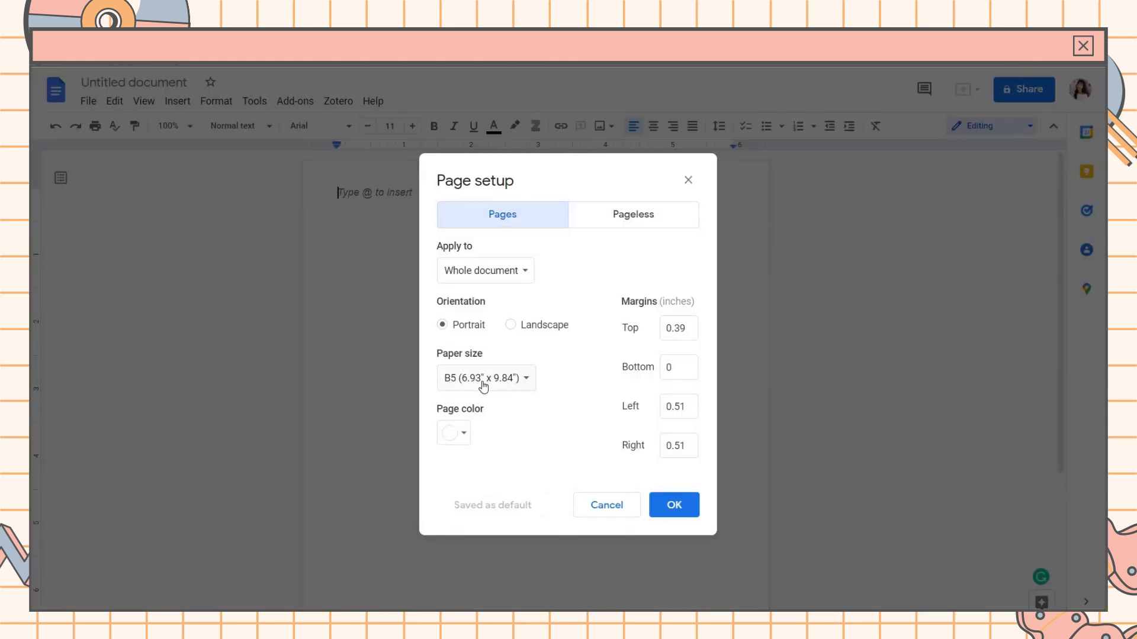
{"action": "left_click", "coordinate": [472, 383]}
{"action": "left_click", "coordinate": [453, 384]}
{"action": "left_click", "coordinate": [684, 373]}
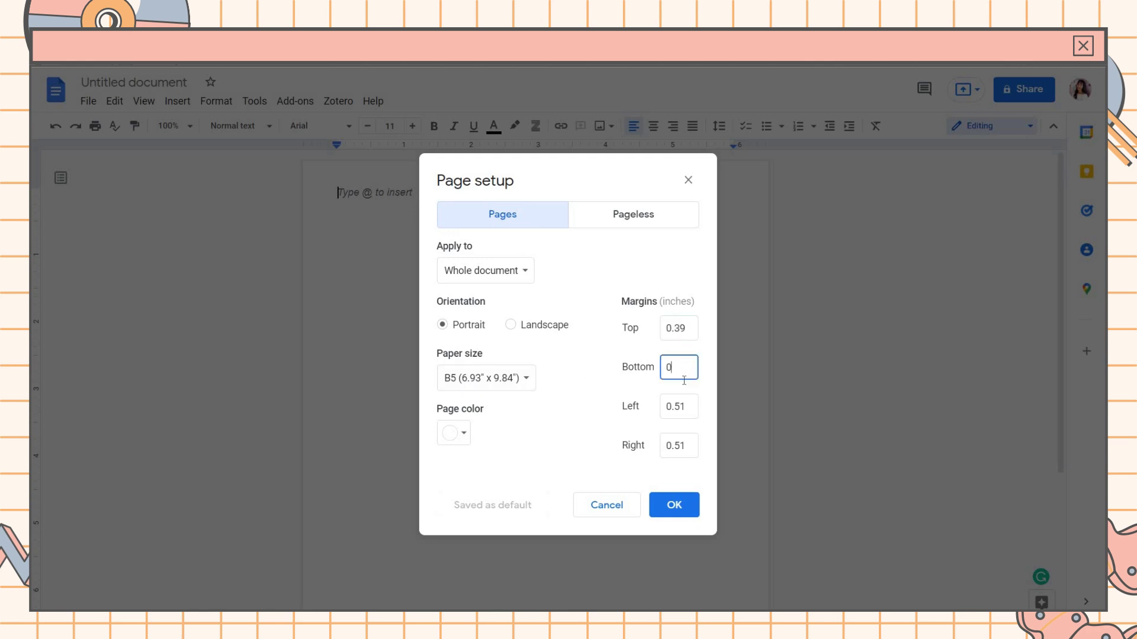
{"action": "key", "text": "Tab"}
{"action": "left_click", "coordinate": [689, 447]}
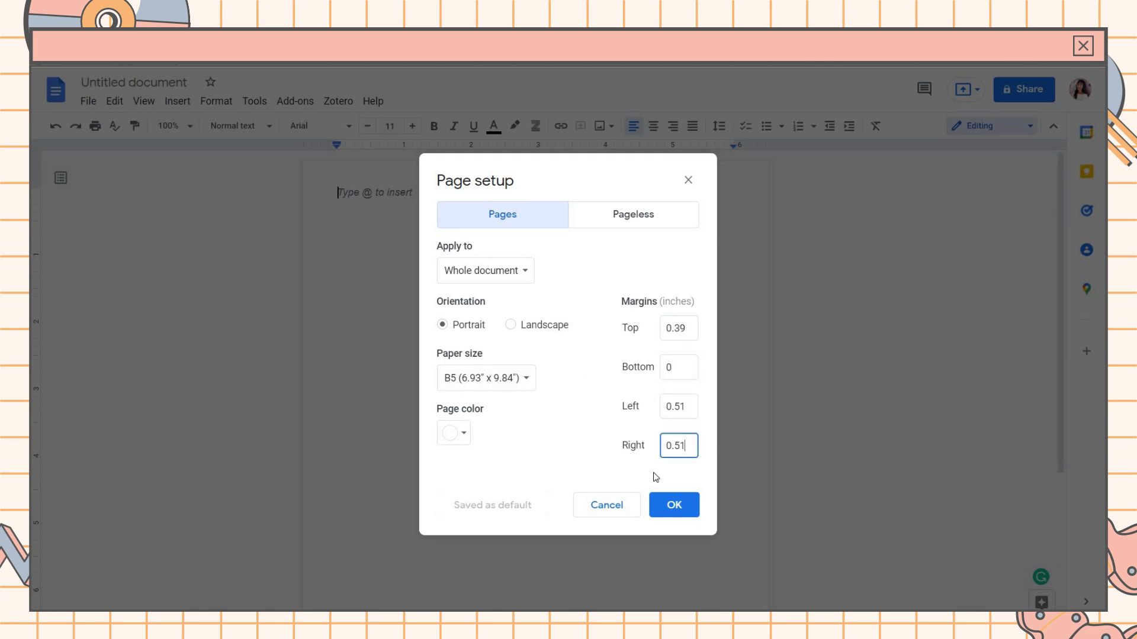
{"action": "left_click", "coordinate": [668, 501]}
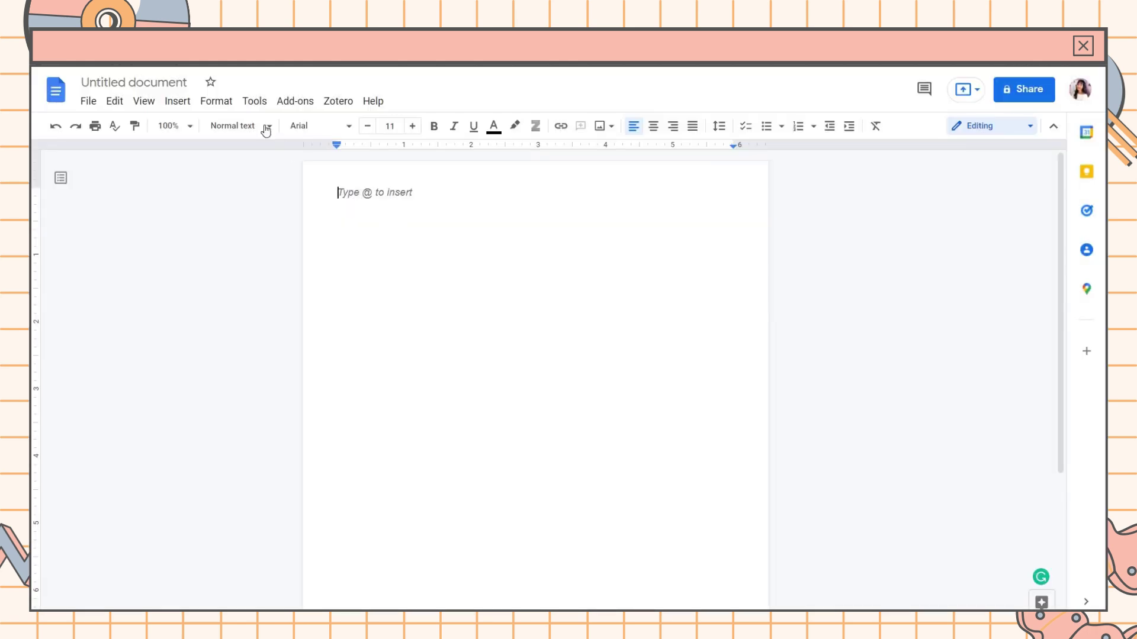
- Split the page into two columns and move the column divider to about 3 inches
{"action": "left_click", "coordinate": [223, 102]}
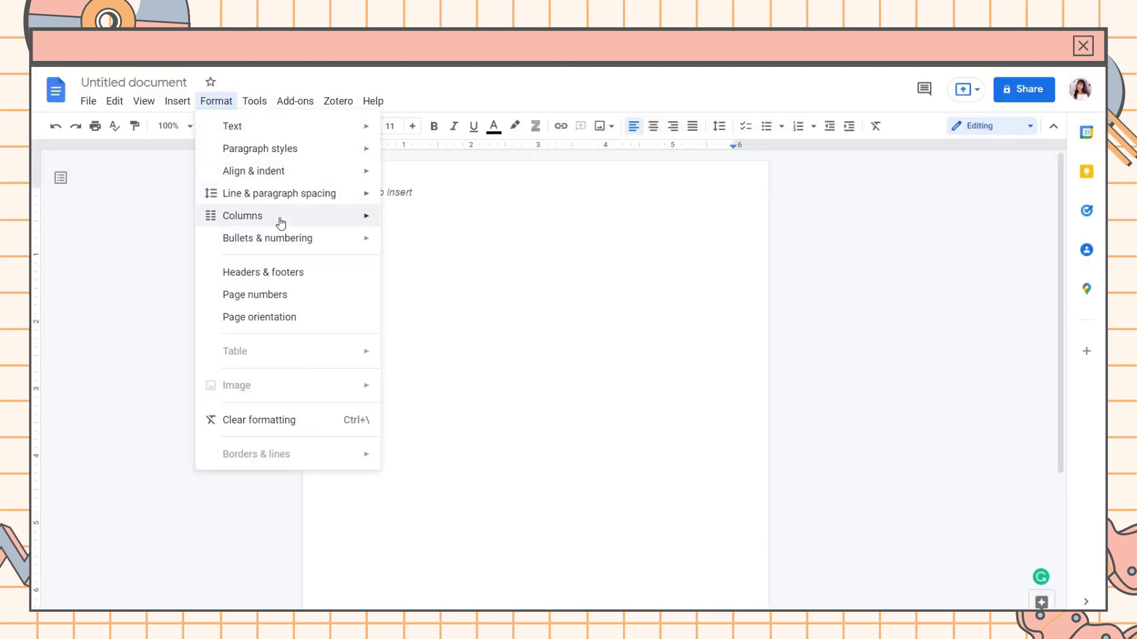
{"action": "mouse_move", "coordinate": [280, 221]}
{"action": "left_click", "coordinate": [468, 247]}
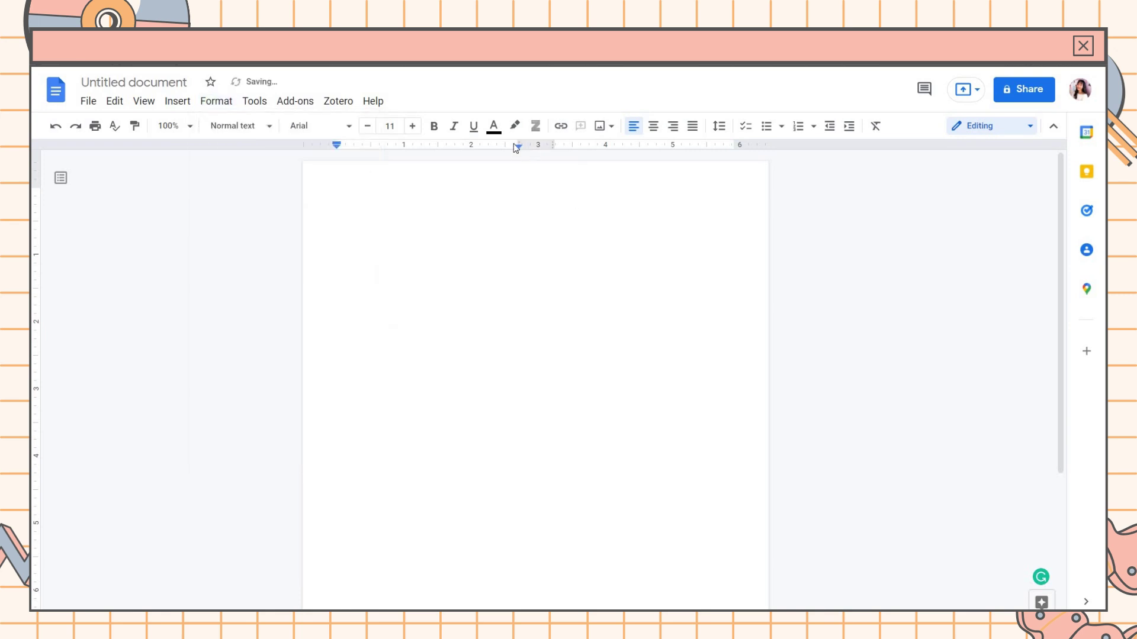
{"action": "left_click_drag", "start_coordinate": [517, 146], "coordinate": [536, 153]}
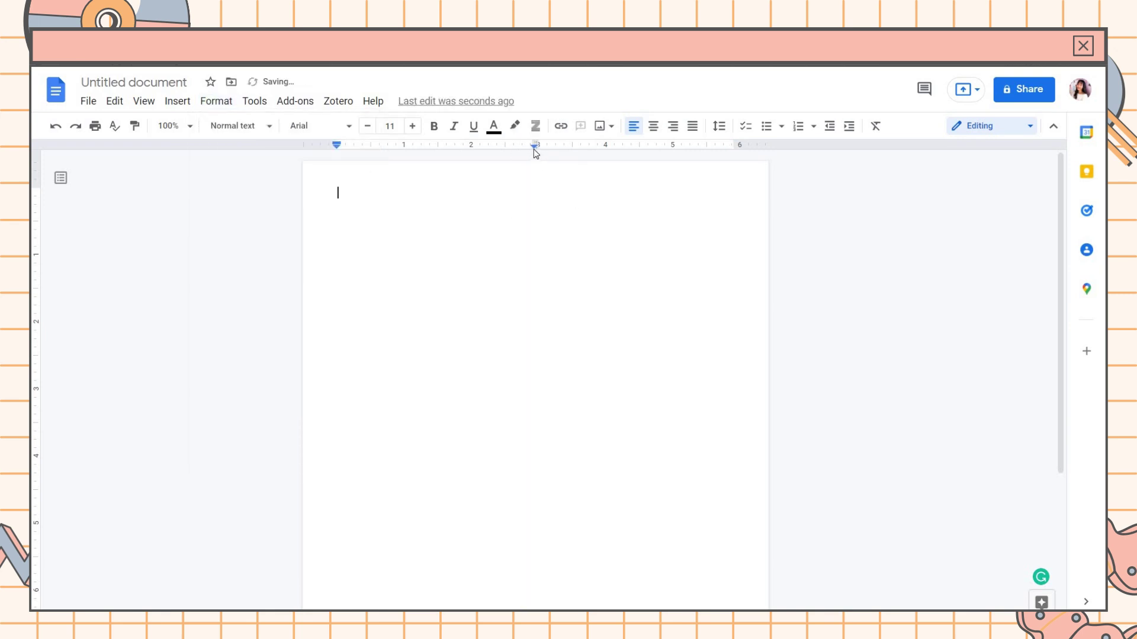
- Create a new drawing with a wide text box reading 'Electric Current'
{"action": "left_click", "coordinate": [178, 109]}
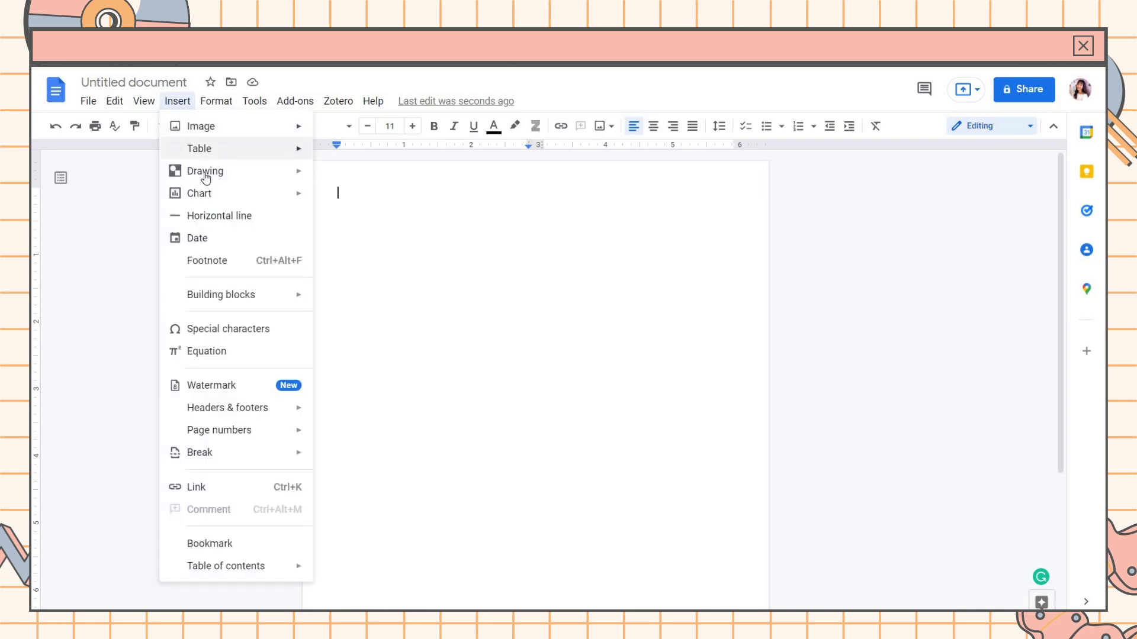
{"action": "mouse_move", "coordinate": [284, 171]}
{"action": "left_click", "coordinate": [355, 178]}
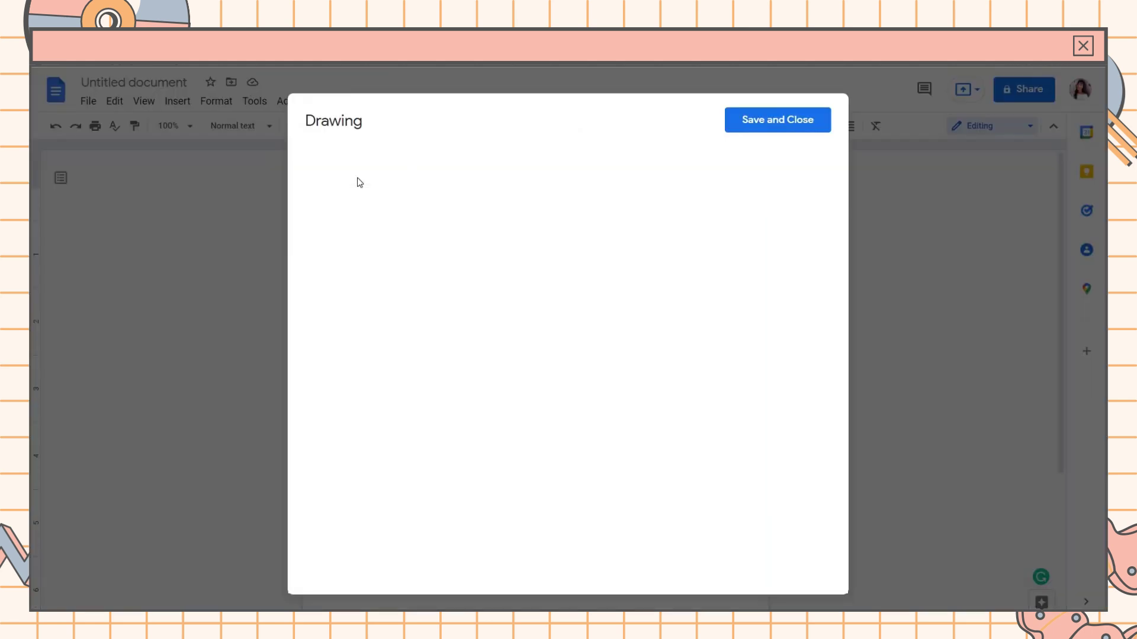
{"action": "left_click", "coordinate": [513, 163]}
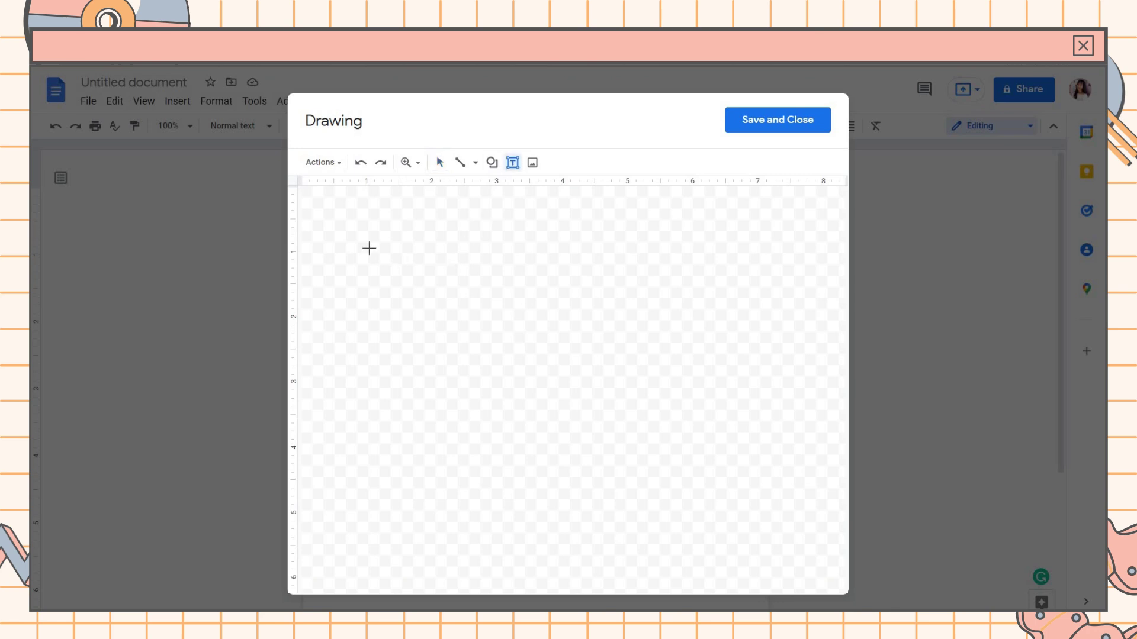
{"action": "left_click_drag", "start_coordinate": [372, 252], "coordinate": [790, 346]}
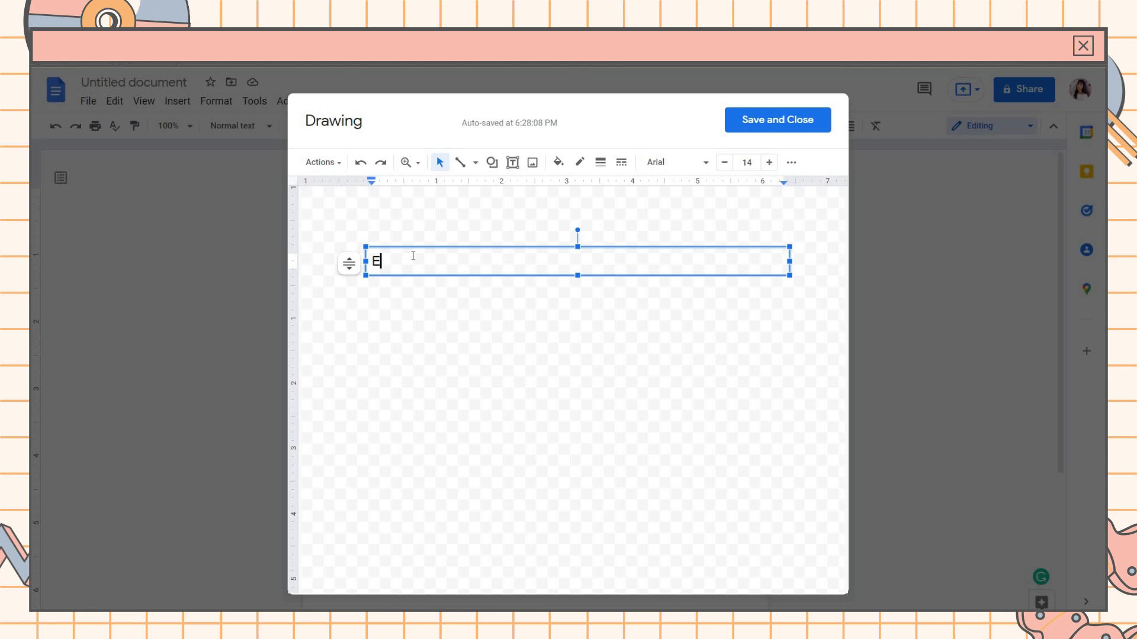
{"action": "type", "text": "Electric Current"}
- Format the title as bold 36 pt Spectral, centred, in pale green
{"action": "key", "text": "ctrl+a"}
{"action": "left_click", "coordinate": [689, 166]}
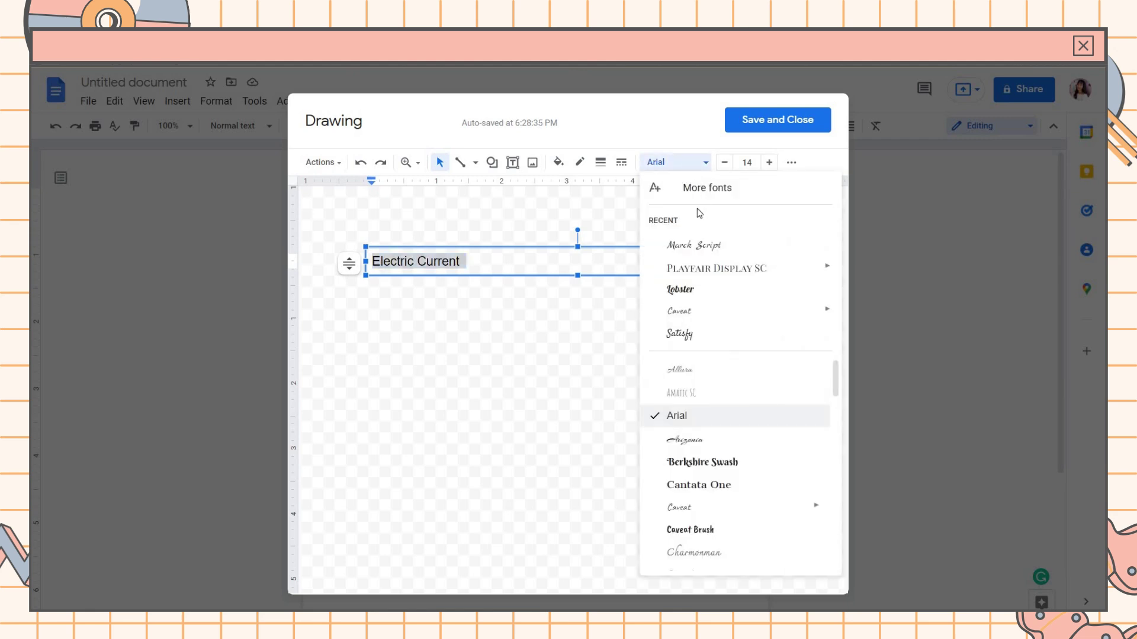
{"action": "left_click", "coordinate": [693, 244]}
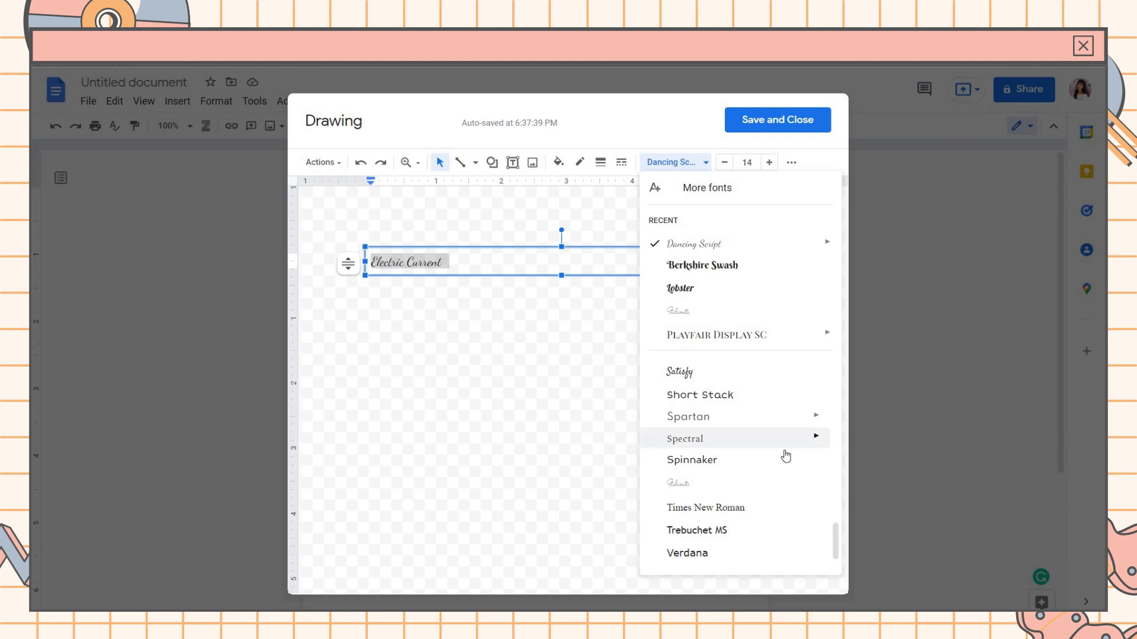
{"action": "mouse_move", "coordinate": [767, 439]}
{"action": "left_click", "coordinate": [578, 416]}
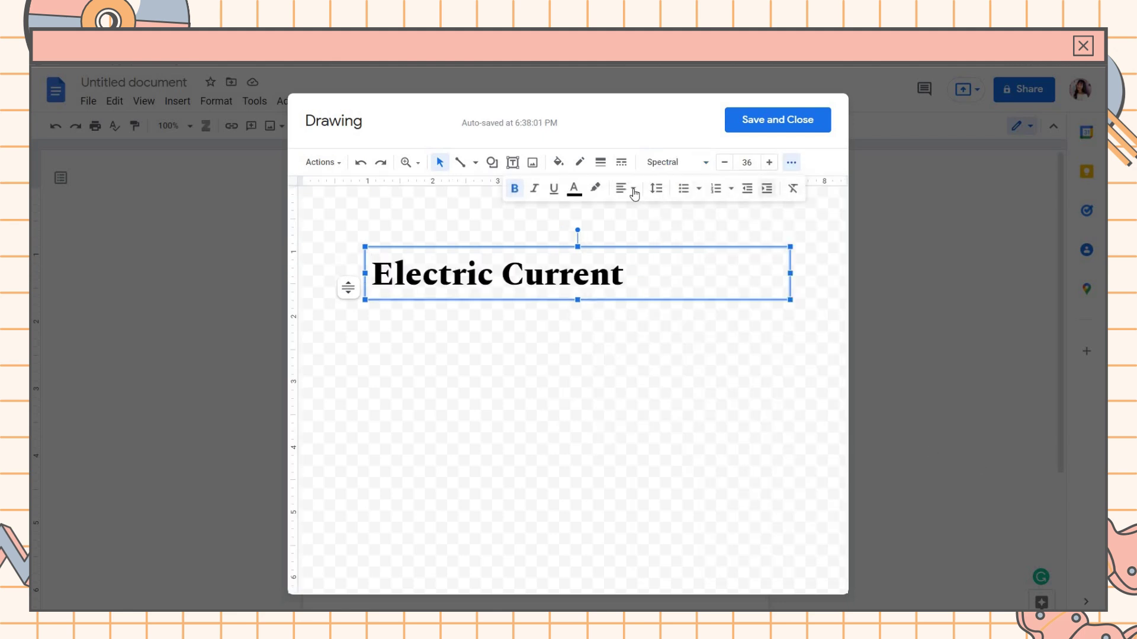
{"action": "left_click", "coordinate": [632, 190]}
{"action": "left_click", "coordinate": [645, 210]}
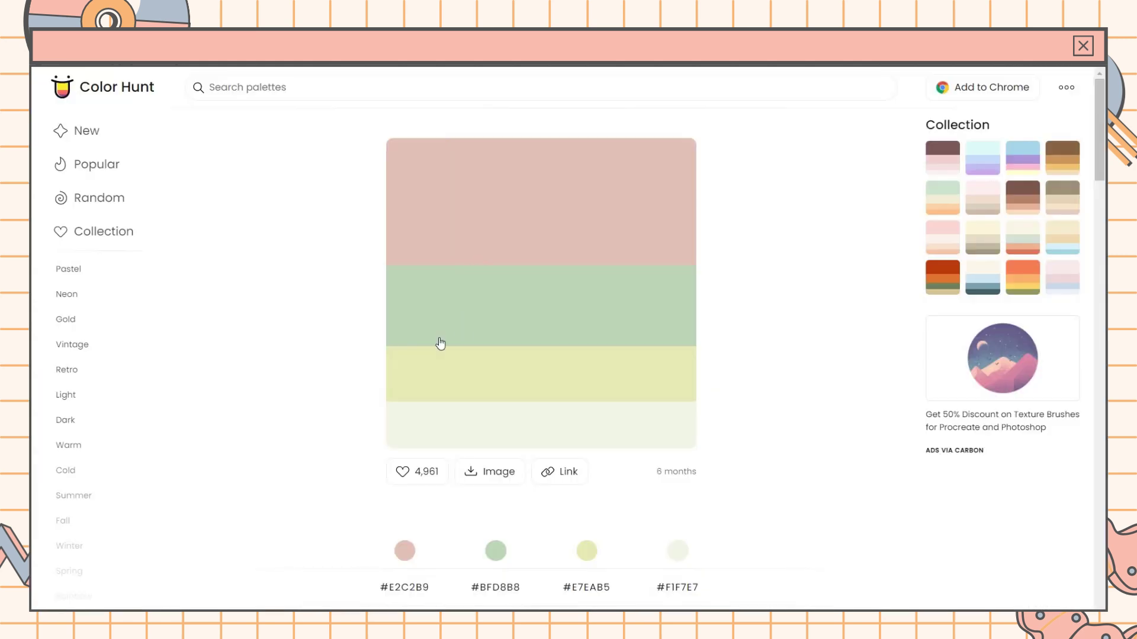
{"action": "left_click", "coordinate": [440, 344]}
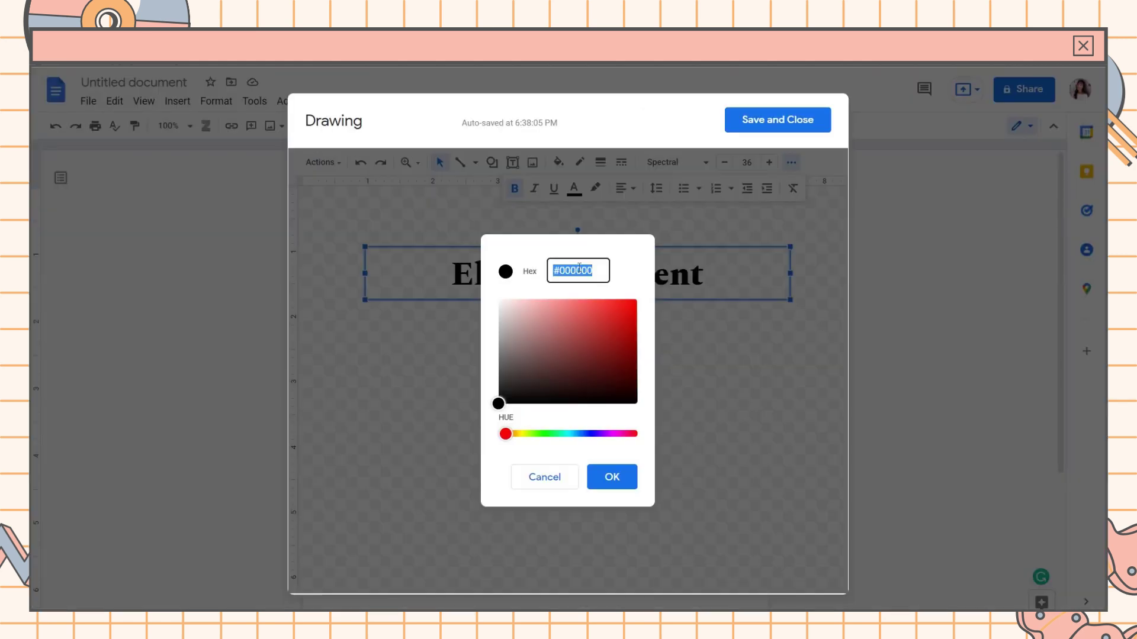
{"action": "key", "text": "ctrl+v"}
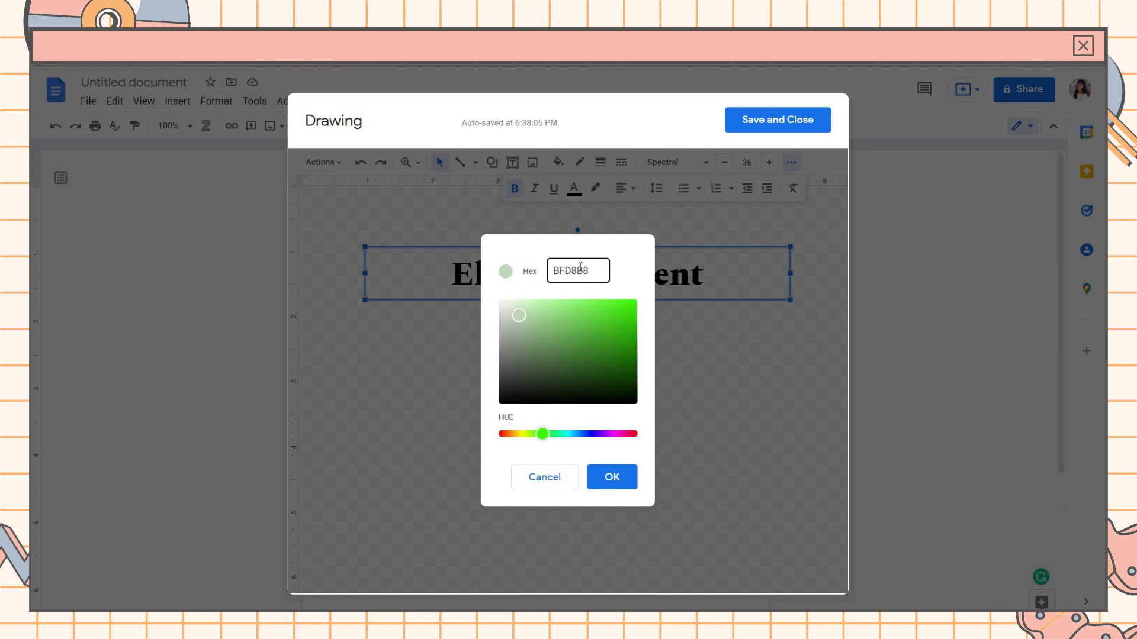
{"action": "left_click", "coordinate": [622, 478]}
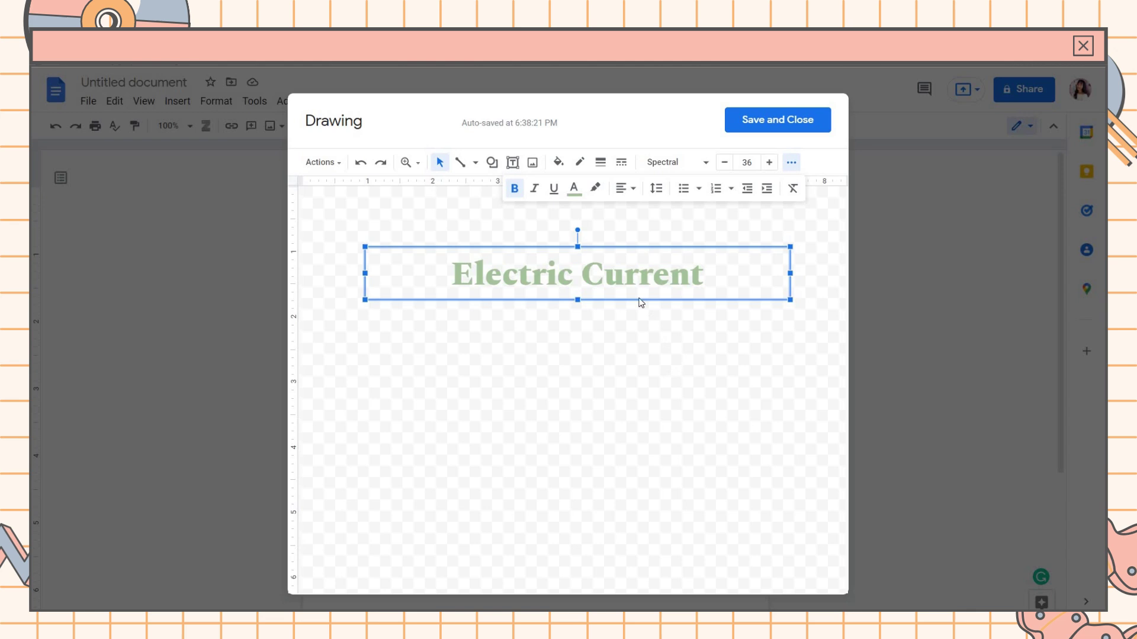
- Draw stored-data pill shapes on both sides of the title, filling the left one pink
{"action": "left_click", "coordinate": [492, 164]}
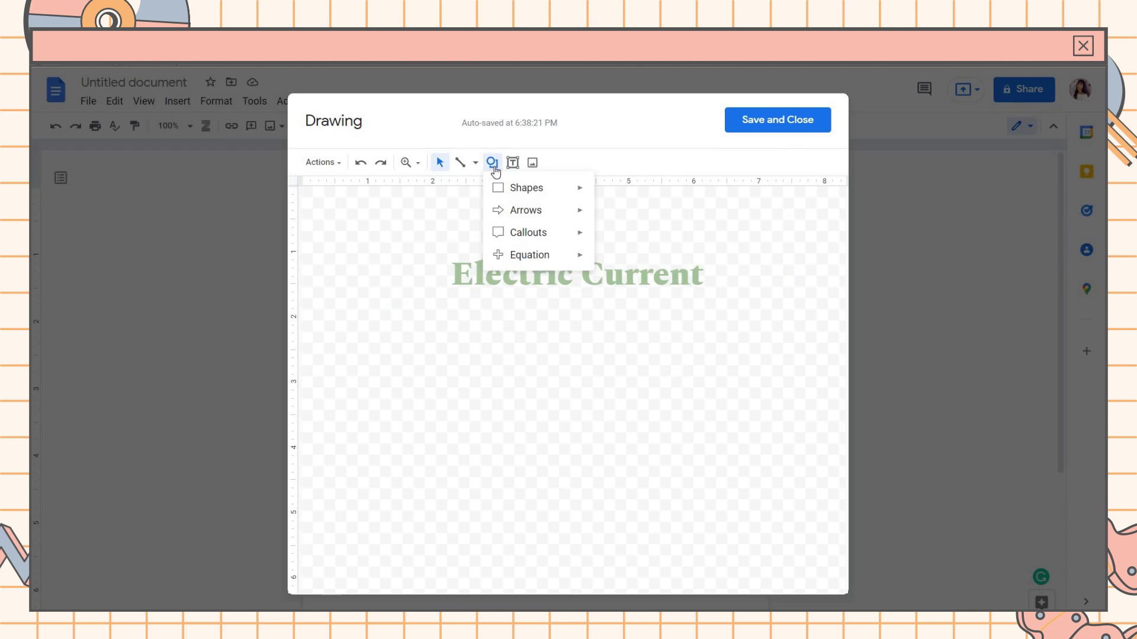
{"action": "mouse_move", "coordinate": [527, 188]}
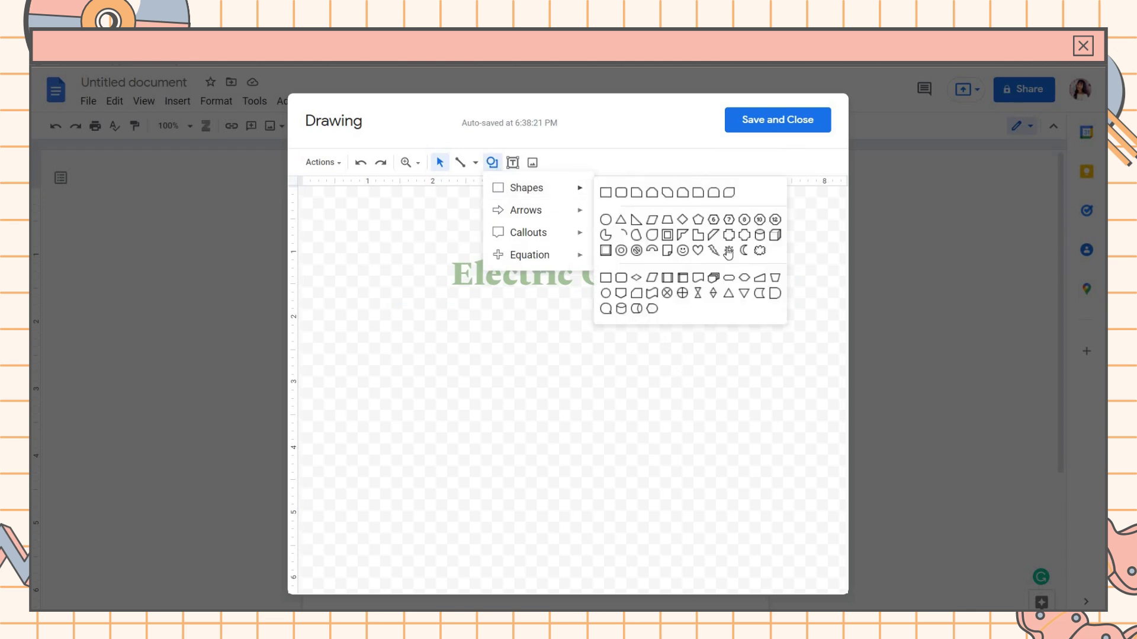
{"action": "left_click", "coordinate": [761, 293]}
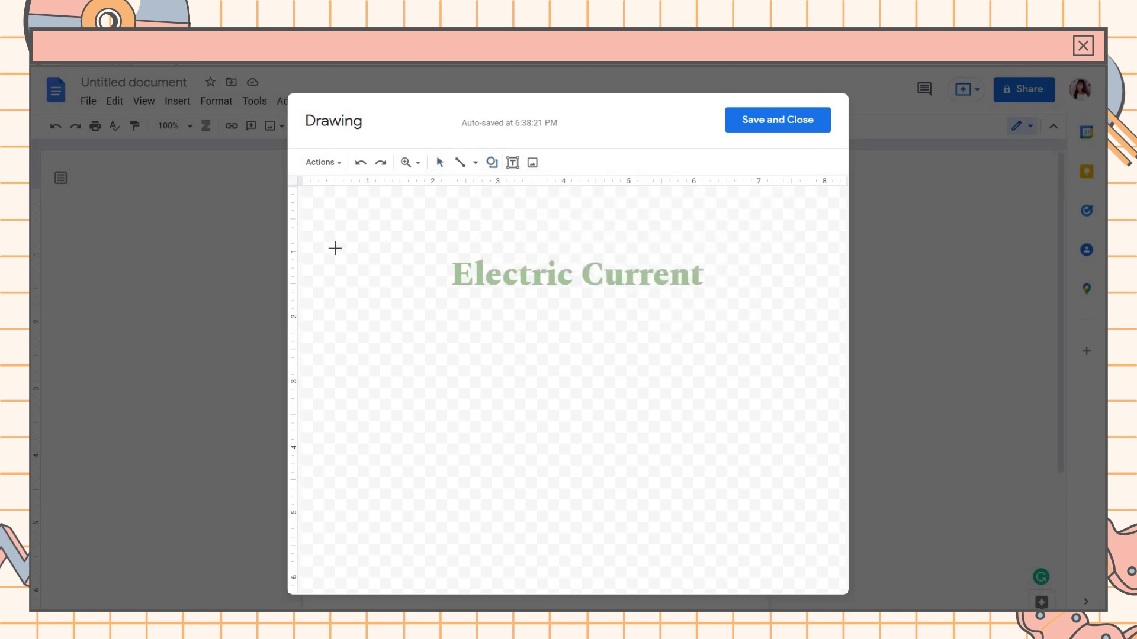
{"action": "left_click_drag", "start_coordinate": [335, 249], "coordinate": [446, 282]}
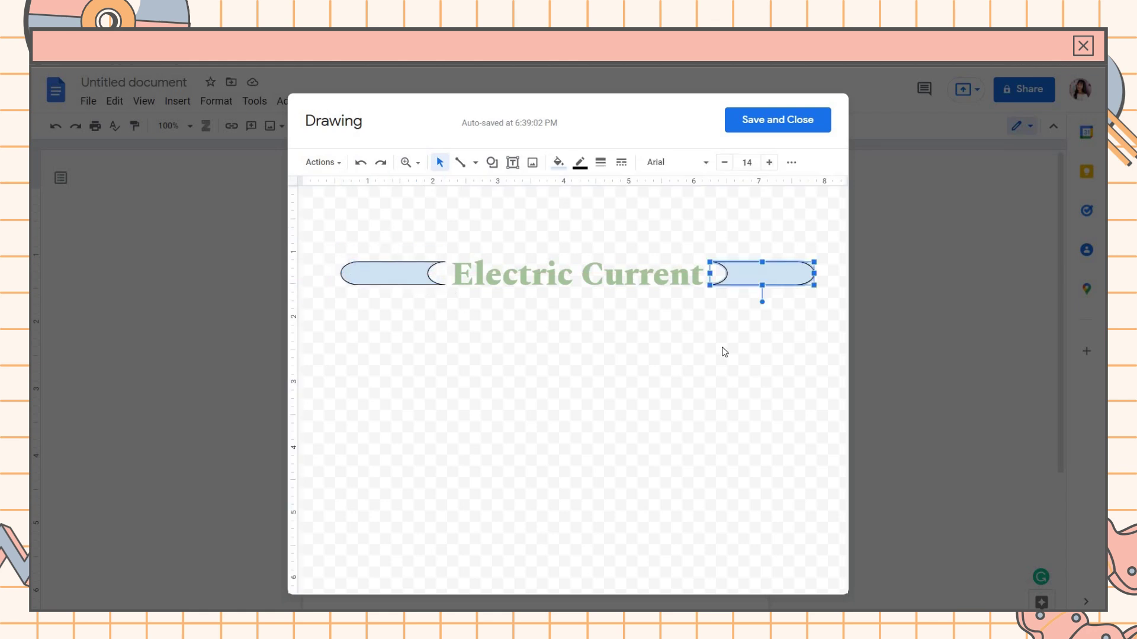
{"action": "left_click", "coordinate": [723, 350]}
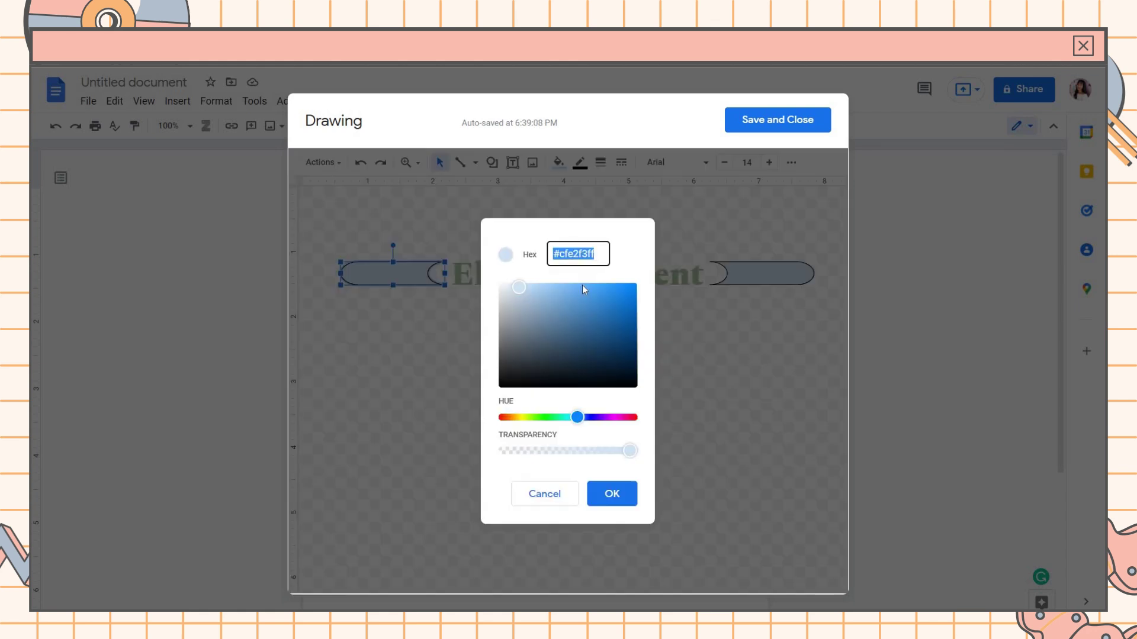
{"action": "left_click", "coordinate": [530, 298]}
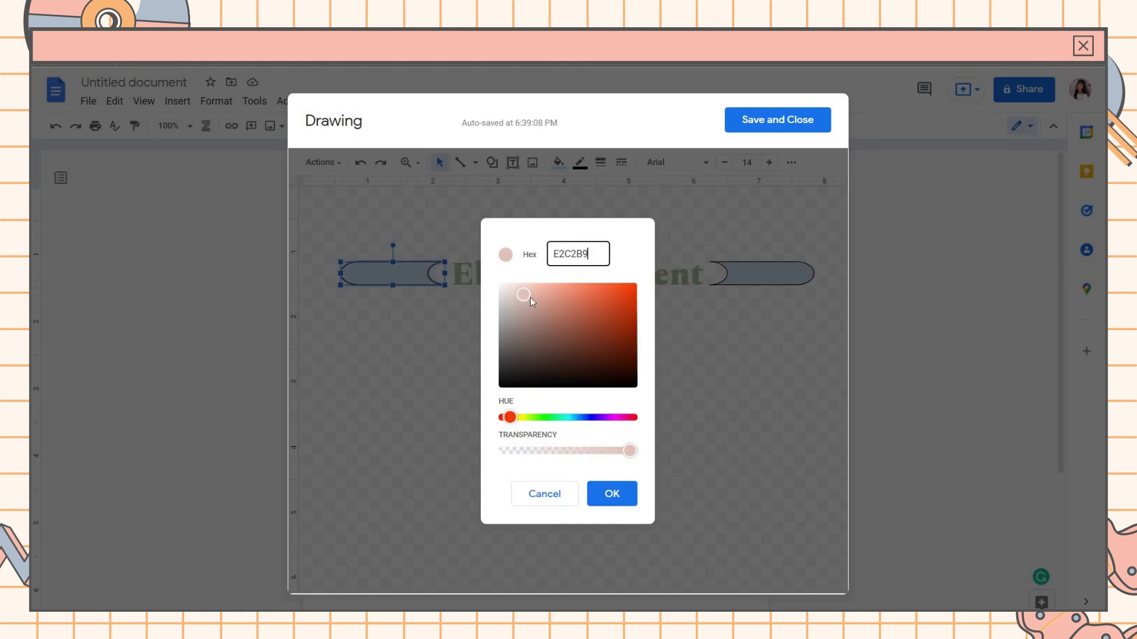
{"action": "left_click", "coordinate": [612, 494]}
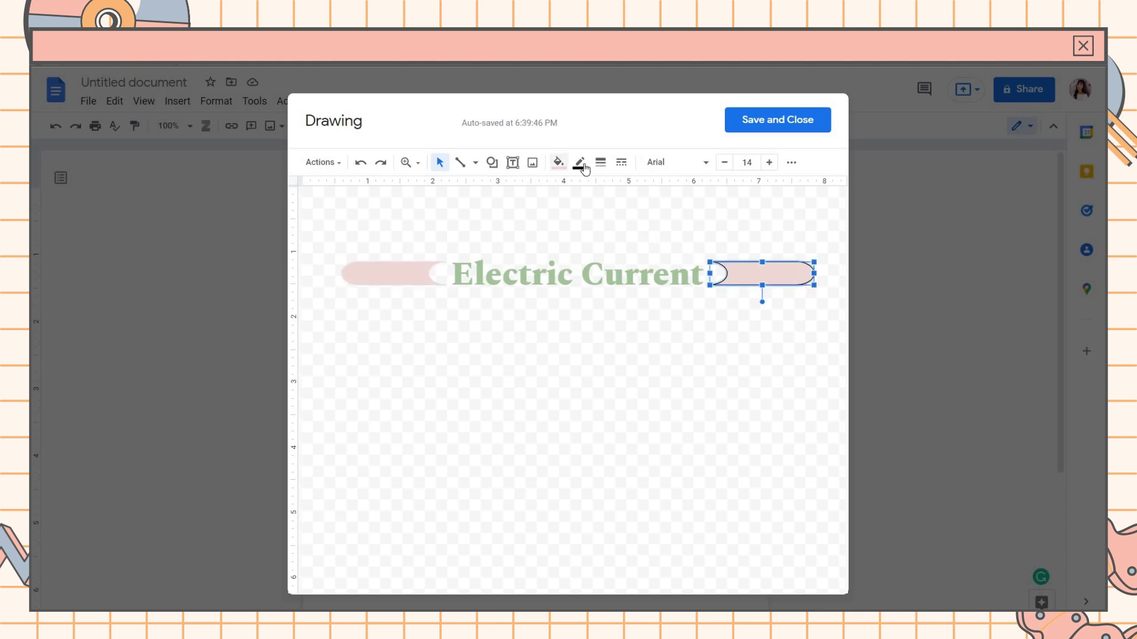
- Give the right pill a pink outline, match its length, and fill it pale yellow #f3f6c8
{"action": "left_click", "coordinate": [580, 163]}
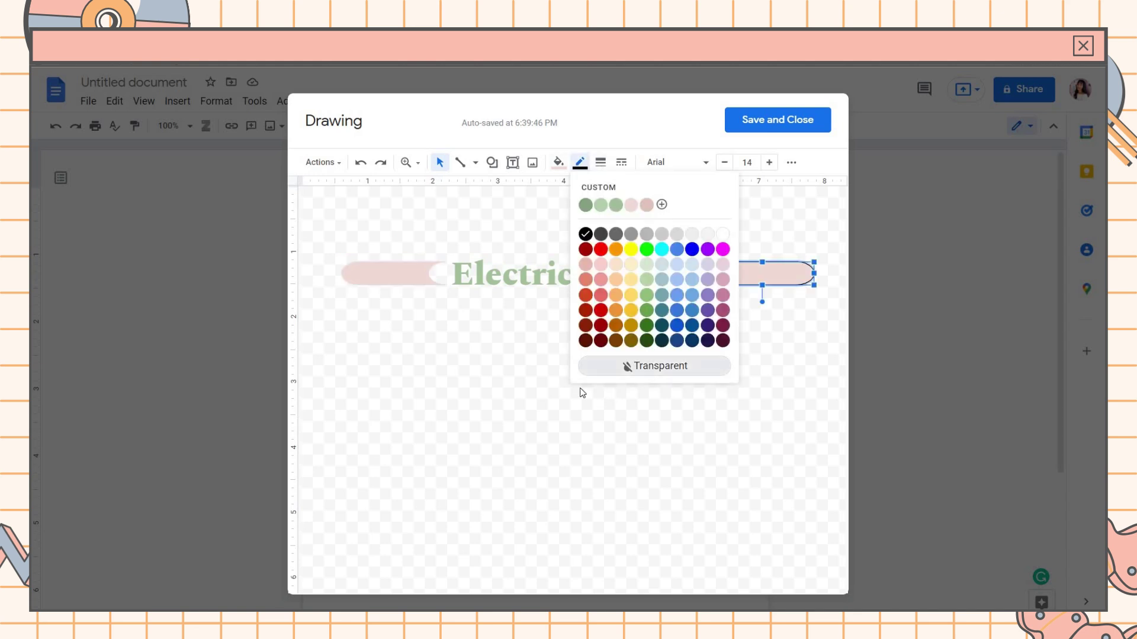
{"action": "left_click", "coordinate": [582, 393]}
{"action": "mouse_move", "coordinate": [806, 294]}
{"action": "left_mouse_down"}
{"action": "mouse_move", "coordinate": [823, 290]}
{"action": "mouse_move", "coordinate": [799, 278]}
{"action": "left_mouse_up"}
{"action": "left_click", "coordinate": [558, 162]}
{"action": "left_click", "coordinate": [559, 394]}
{"action": "key", "text": "ctrl+v"}
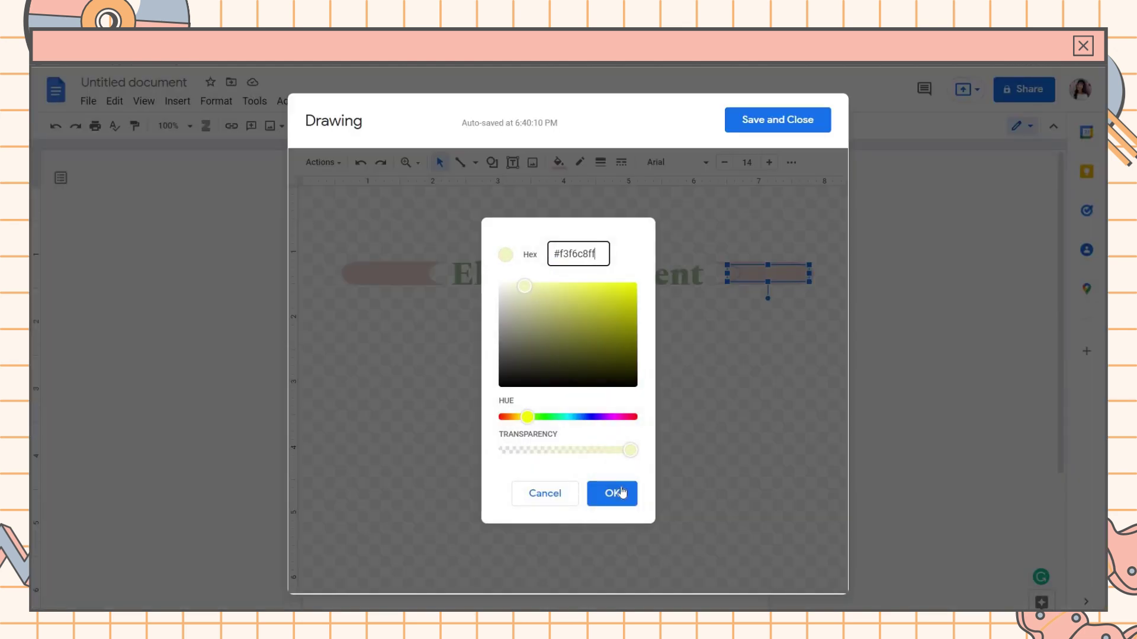
{"action": "left_click", "coordinate": [621, 492]}
{"action": "left_click", "coordinate": [791, 225]}
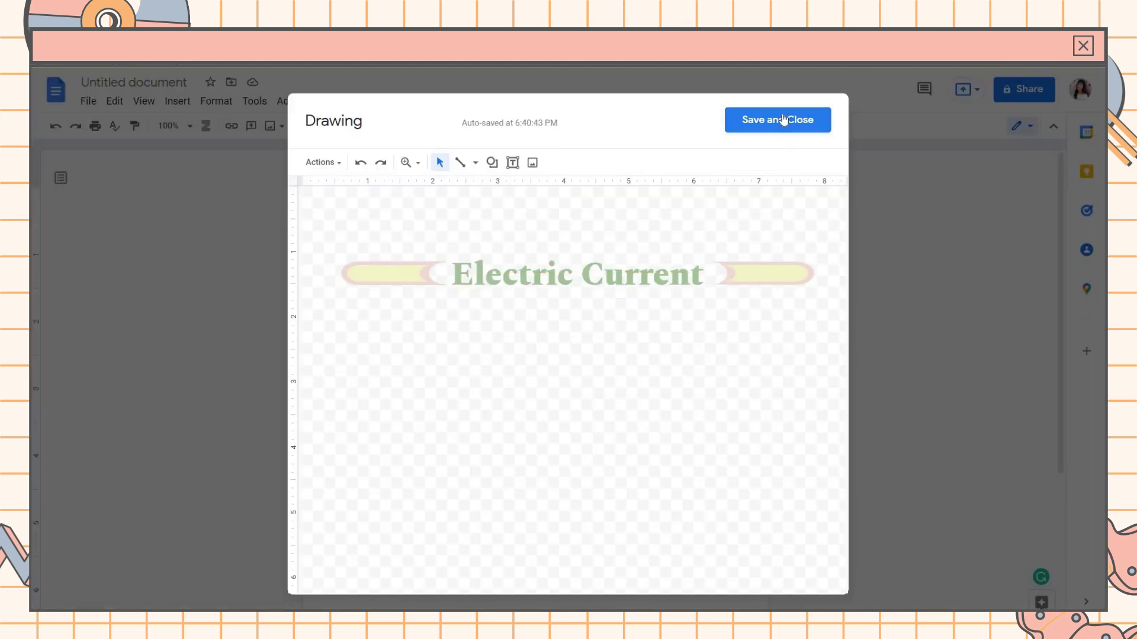
- Save the banner into the document and drag in the Electrical Charge heading below it
{"action": "left_click", "coordinate": [783, 120]}
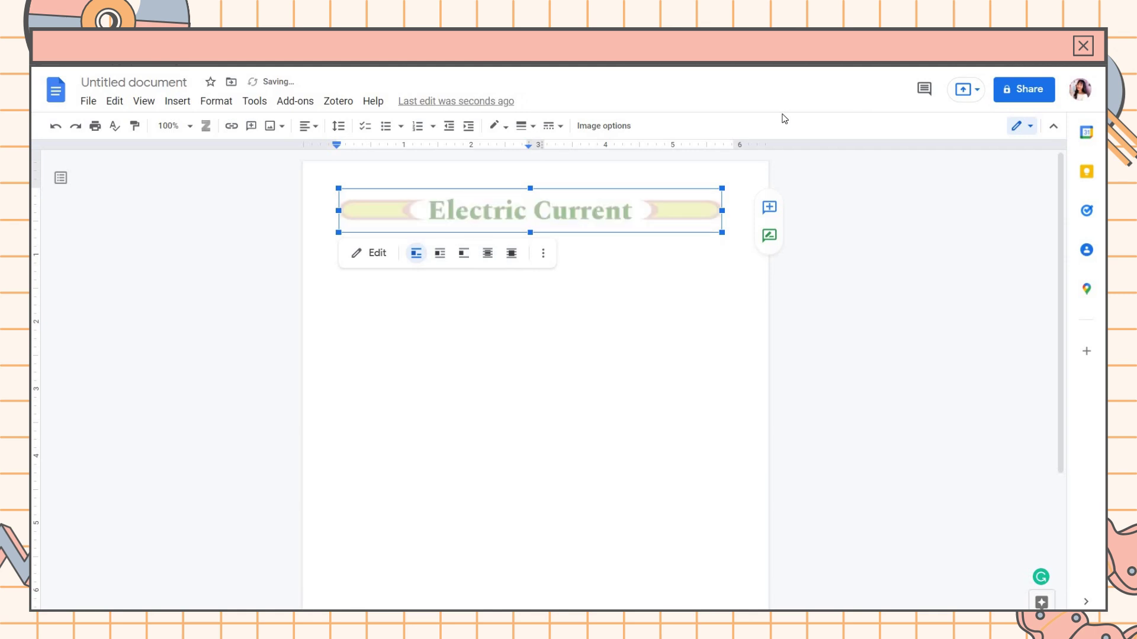
{"action": "left_click", "coordinate": [363, 244]}
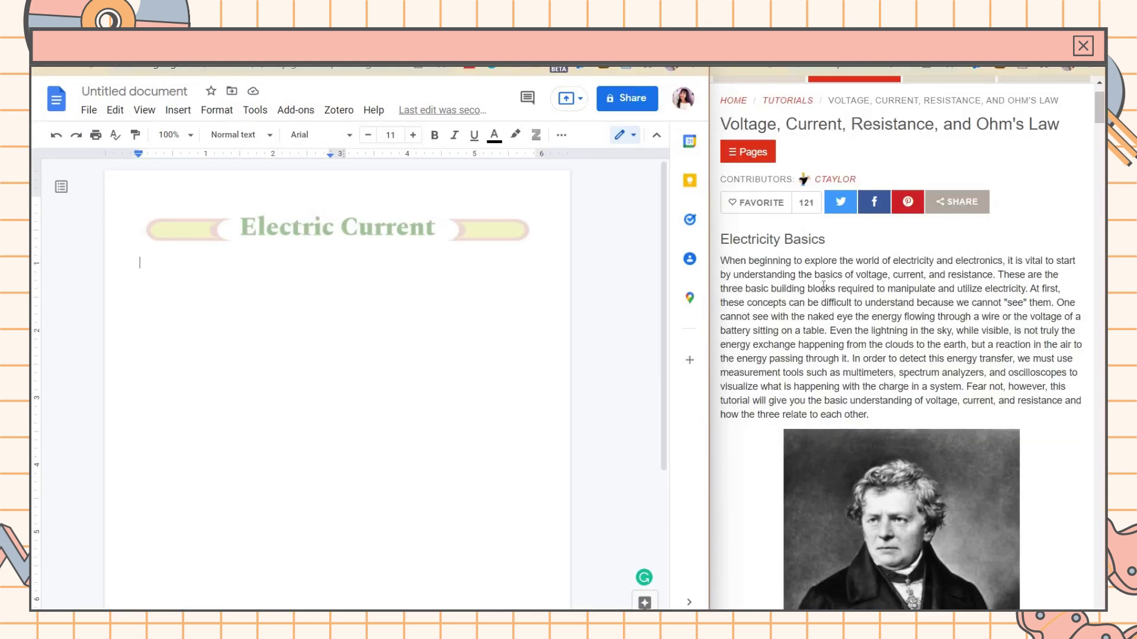
{"action": "scroll", "coordinate": [811, 254], "scroll_direction": "down", "scroll_amount": 10}
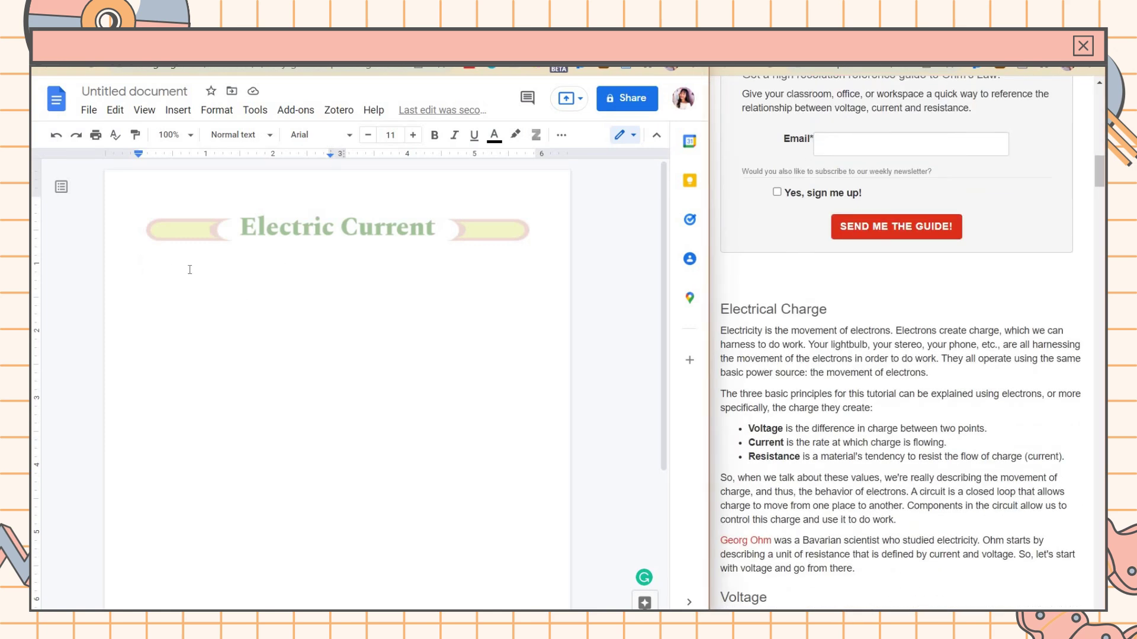
{"action": "mouse_move", "coordinate": [721, 310]}
{"action": "left_mouse_down"}
{"action": "mouse_move", "coordinate": [826, 311]}
{"action": "mouse_move", "coordinate": [195, 267]}
{"action": "left_mouse_up"}
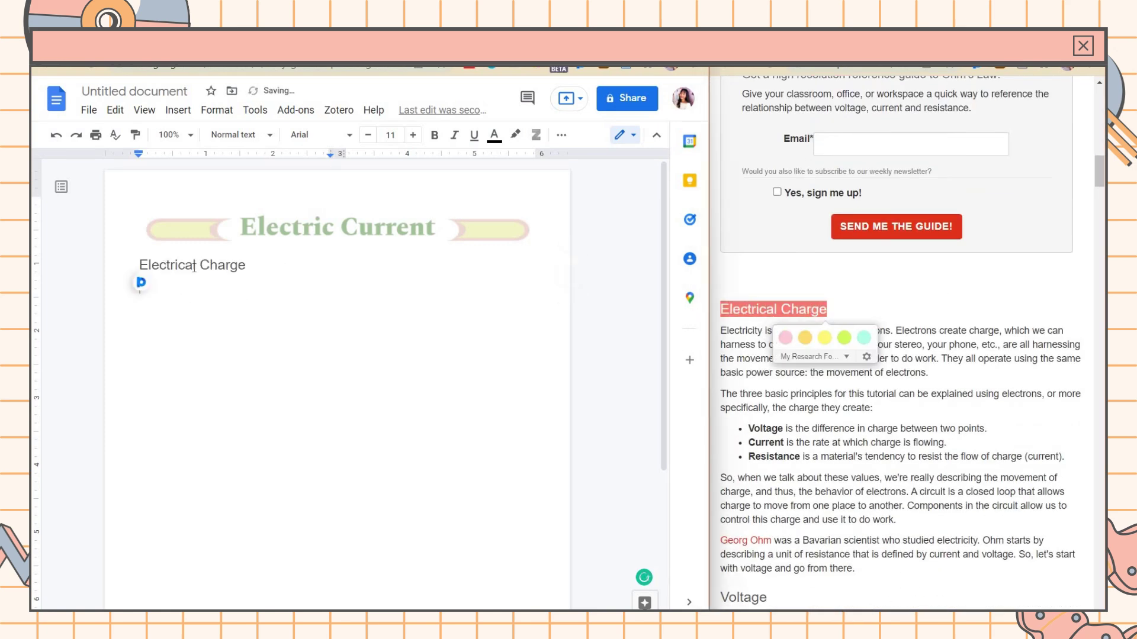
- Set the Electrical Charge heading in 14 pt Lobster, coloured pale pink #E2C2B9
{"action": "left_click", "coordinate": [320, 135]}
{"action": "left_click", "coordinate": [325, 306]}
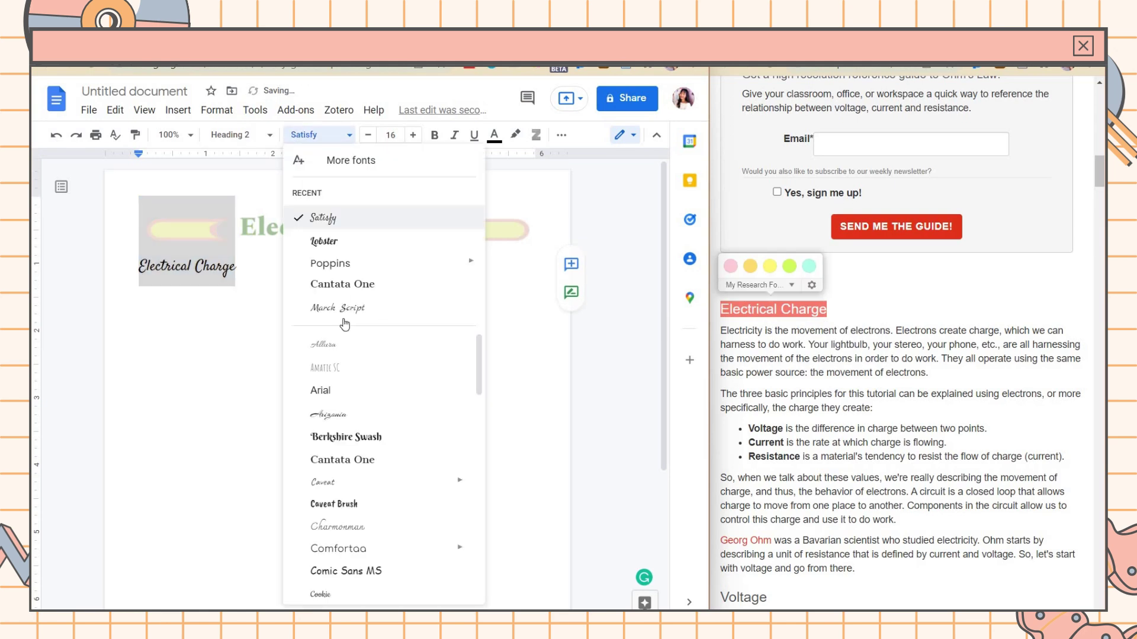
{"action": "left_click", "coordinate": [335, 241]}
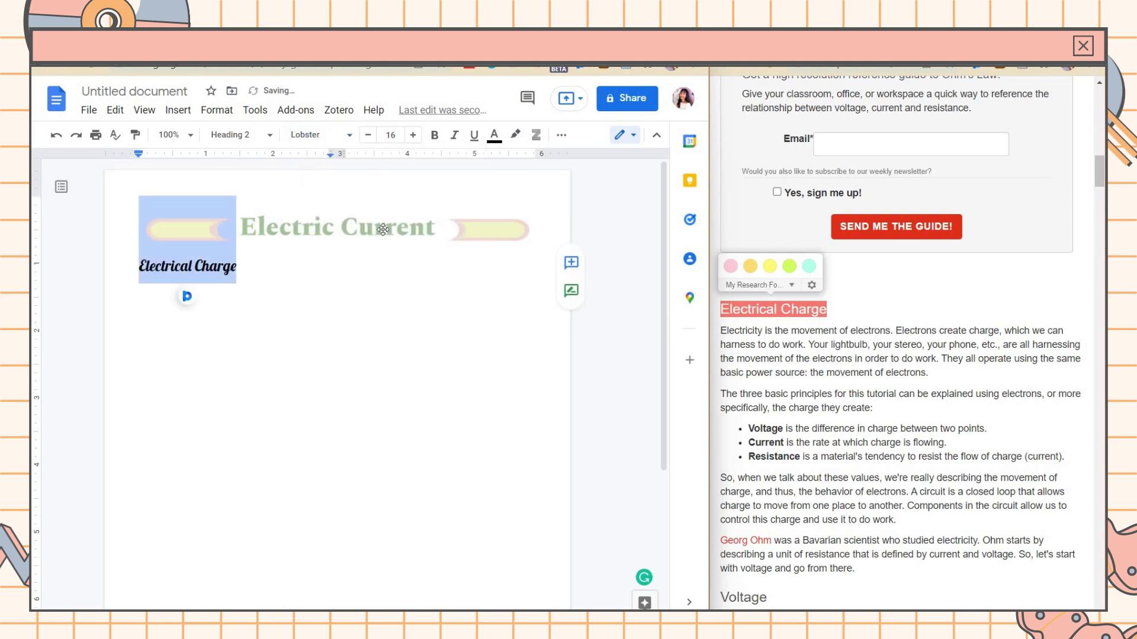
{"action": "left_click", "coordinate": [391, 135]}
{"action": "left_click", "coordinate": [389, 269]}
{"action": "left_click", "coordinate": [494, 135]}
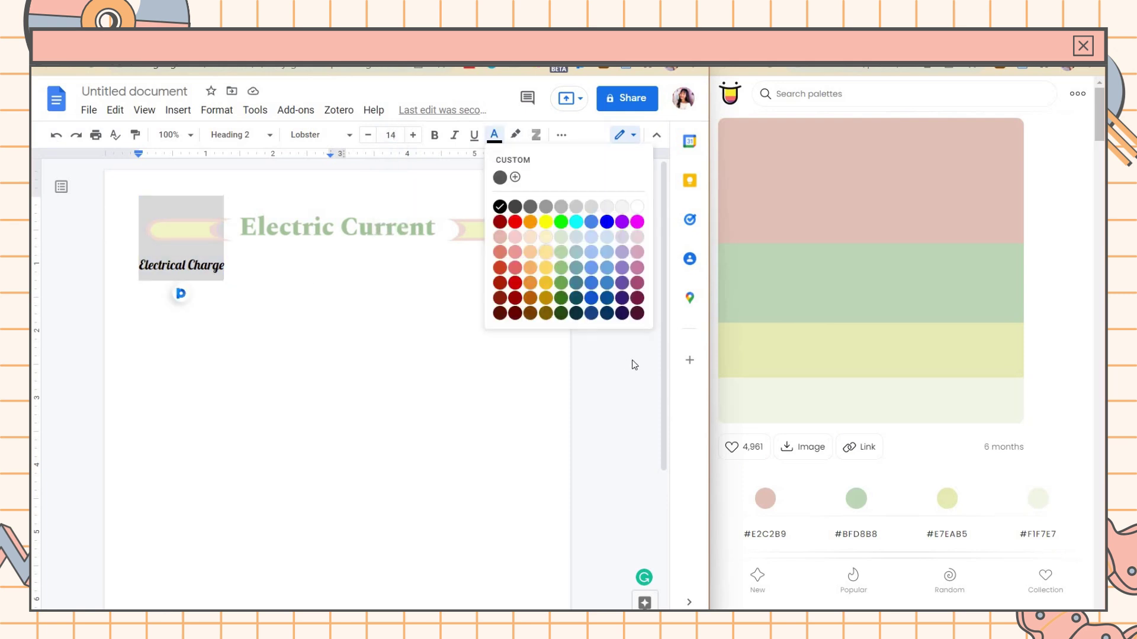
{"action": "left_click", "coordinate": [515, 178]}
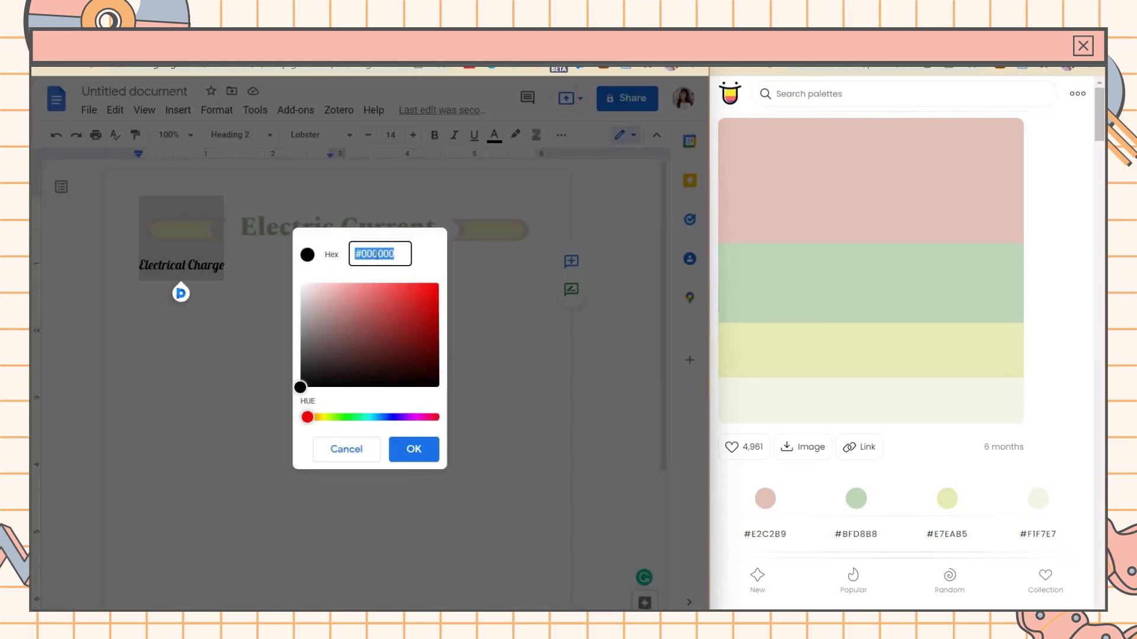
{"action": "type", "text": "#E2C2B9"}
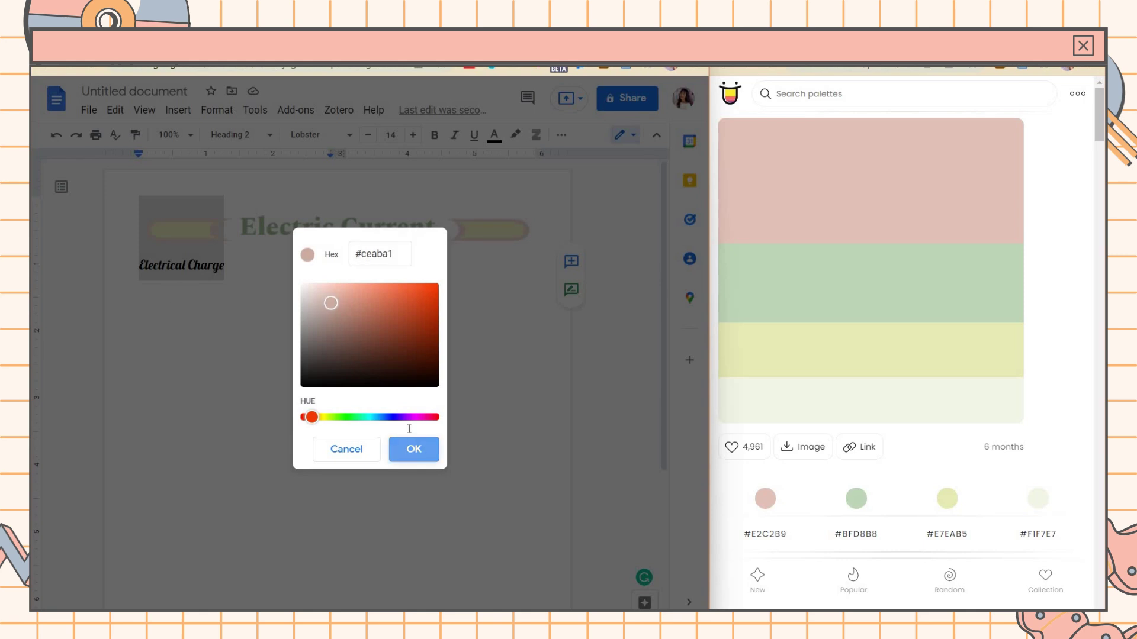
{"action": "left_click", "coordinate": [414, 449]}
{"action": "left_click", "coordinate": [420, 419]}
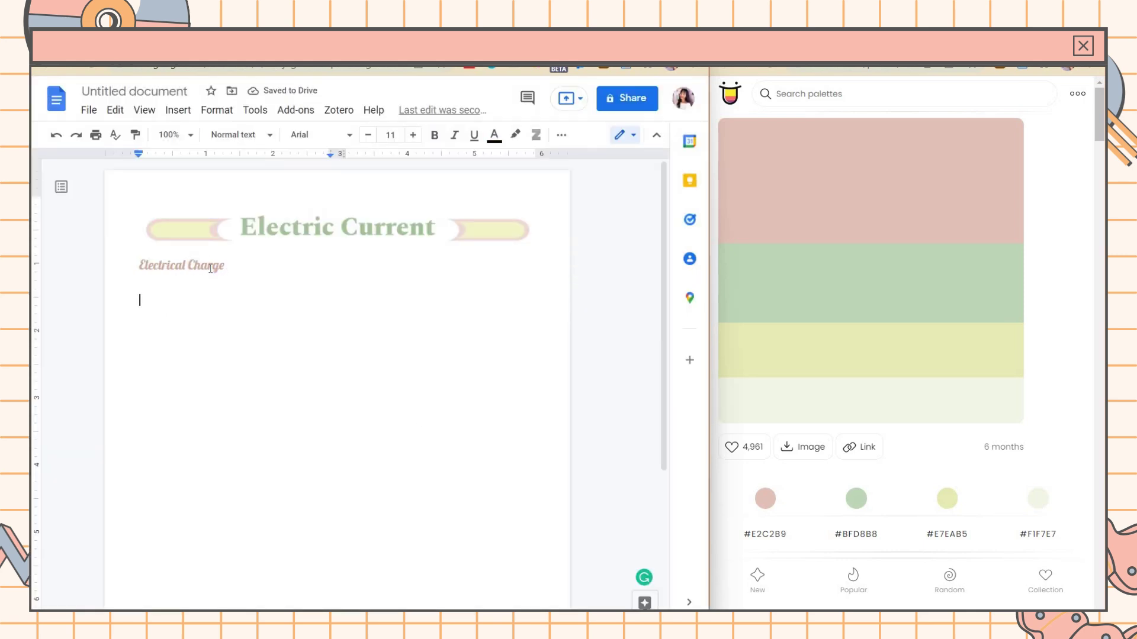
- Update the Heading 2 style to match the pink 14 pt Lobster heading, then add a line below
{"action": "left_click_drag", "start_coordinate": [140, 268], "coordinate": [225, 268]}
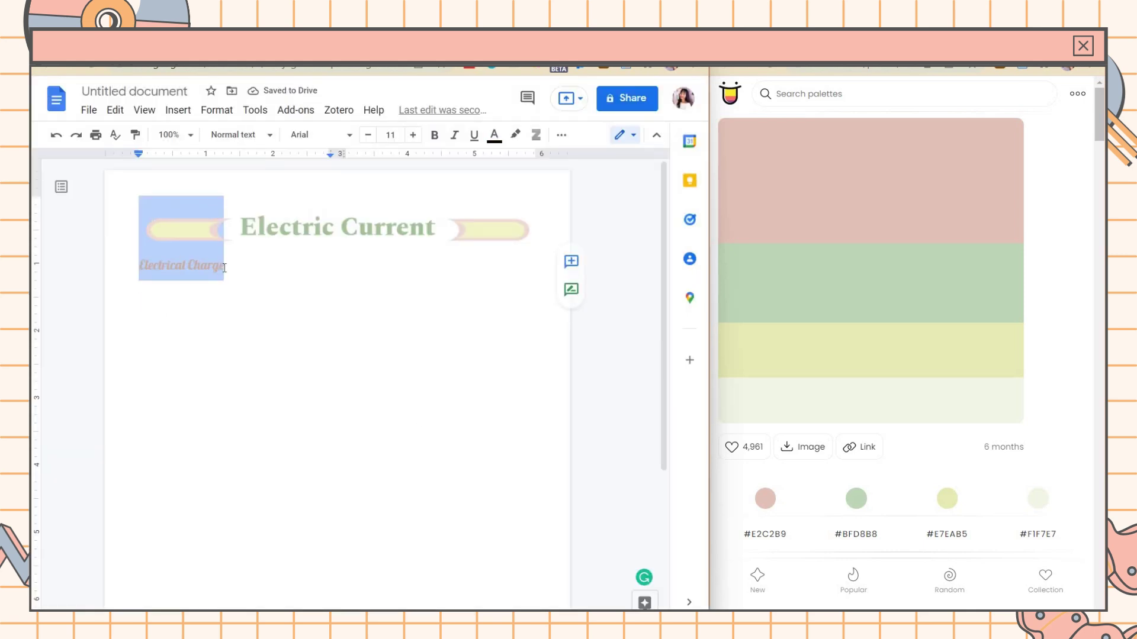
{"action": "left_click", "coordinate": [242, 136]}
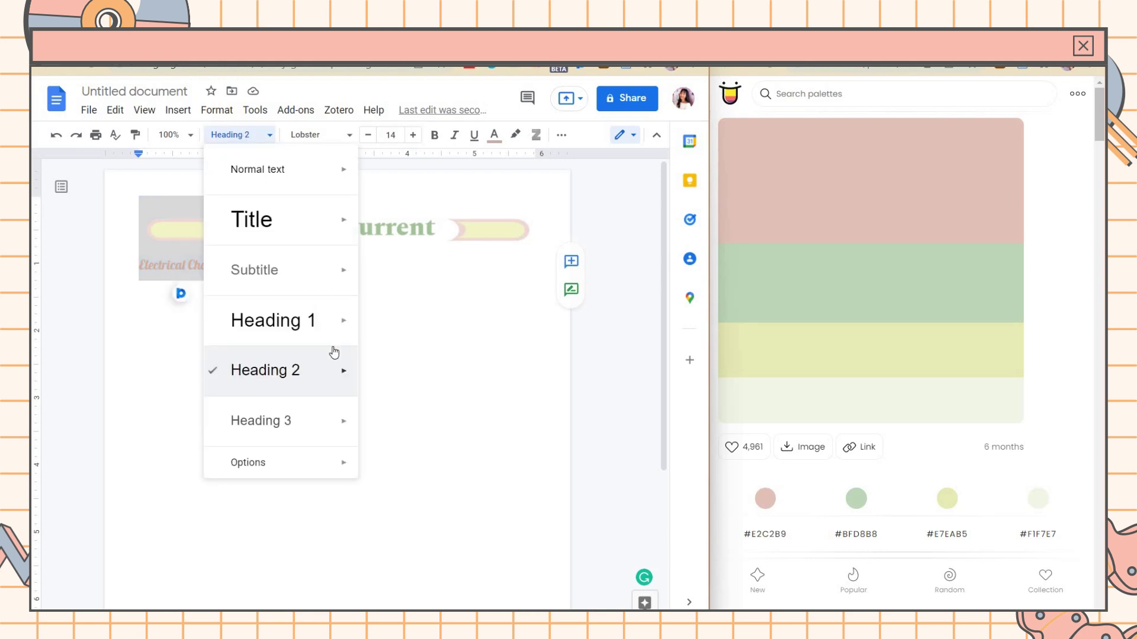
{"action": "mouse_move", "coordinate": [335, 367]}
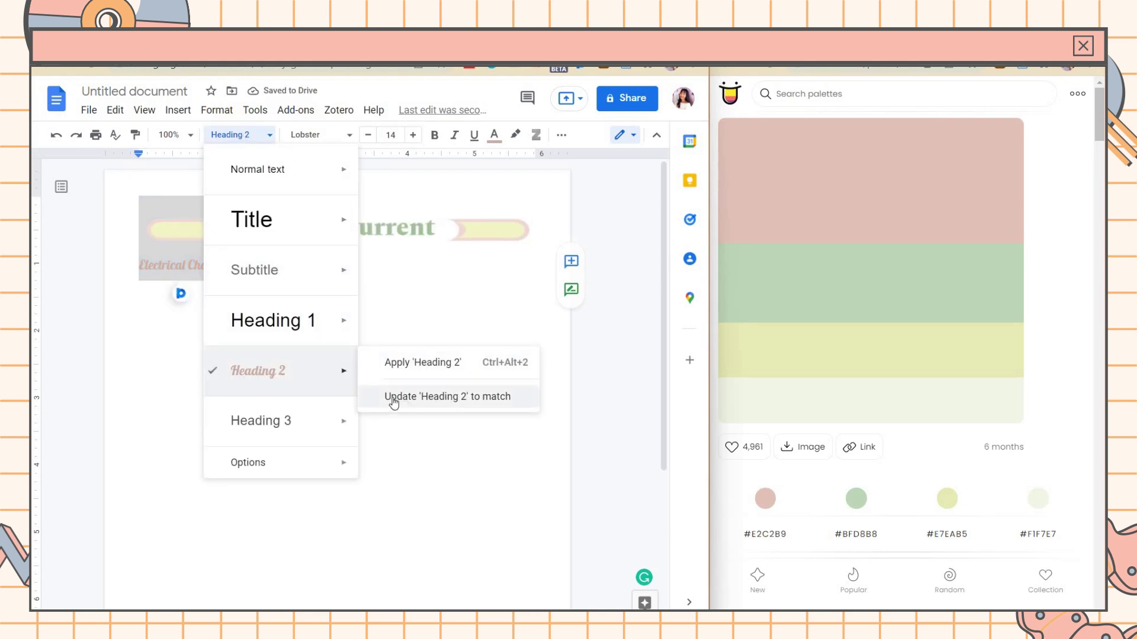
{"action": "left_click", "coordinate": [446, 408]}
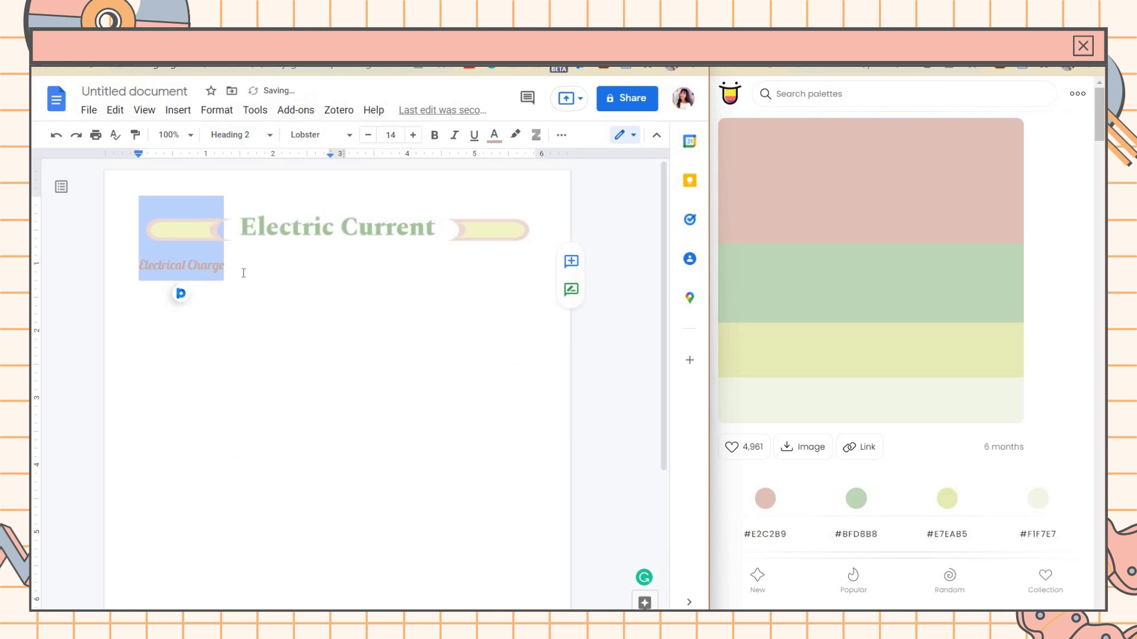
{"action": "key", "text": "Return"}
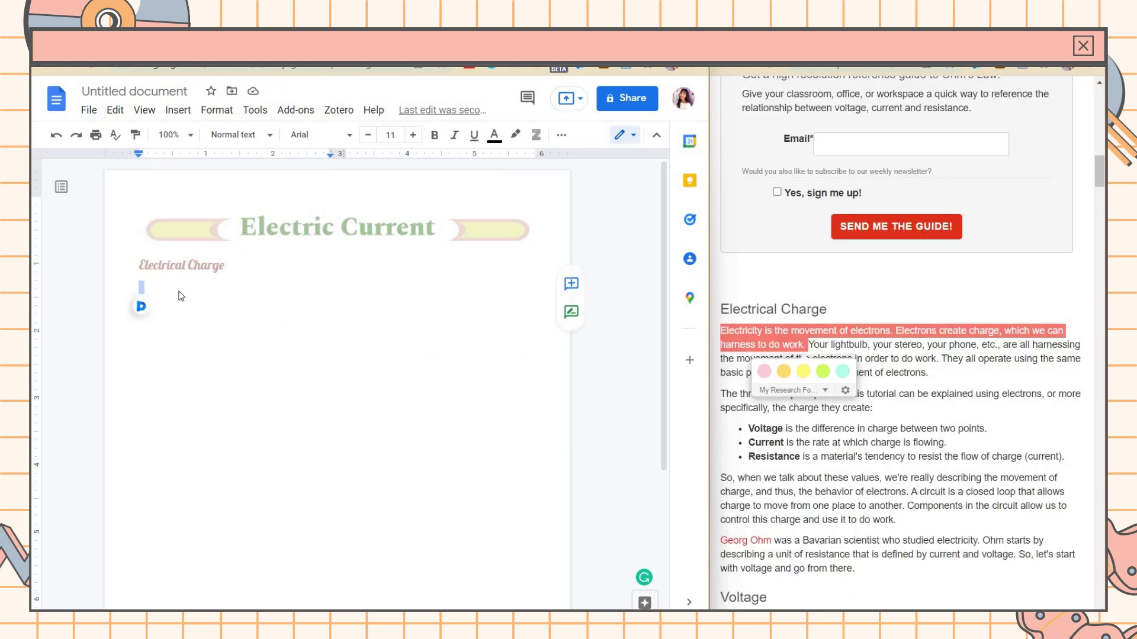
- Paste the article's electron paragraph and set it in dark-grey Poppins
{"action": "type", "text": "Electricity is the movement of electrons. Electrons create charge, which we can harness to do work."}
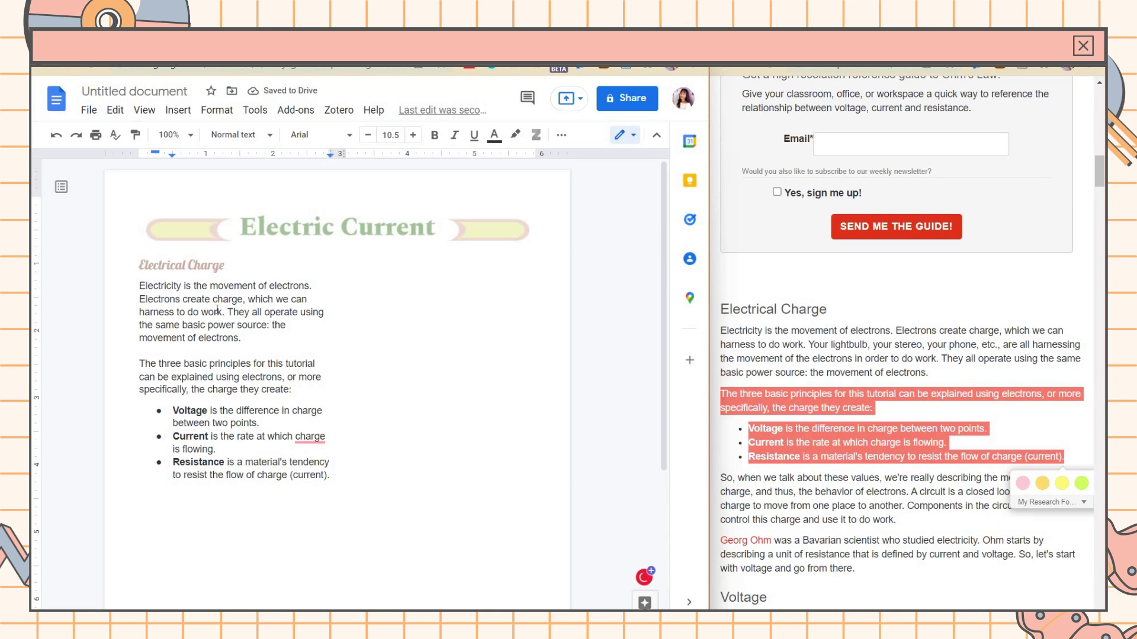
{"action": "left_click_drag", "start_coordinate": [139, 286], "coordinate": [241, 338]}
{"action": "left_click", "coordinate": [319, 135]}
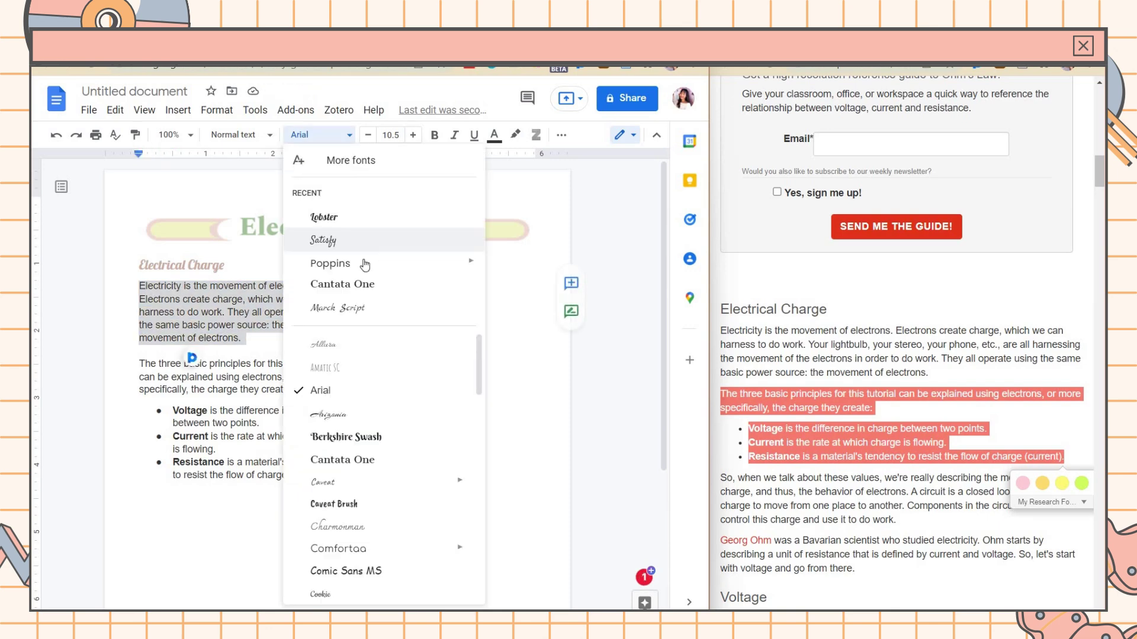
{"action": "left_click", "coordinate": [361, 264]}
{"action": "right_click", "coordinate": [359, 263]}
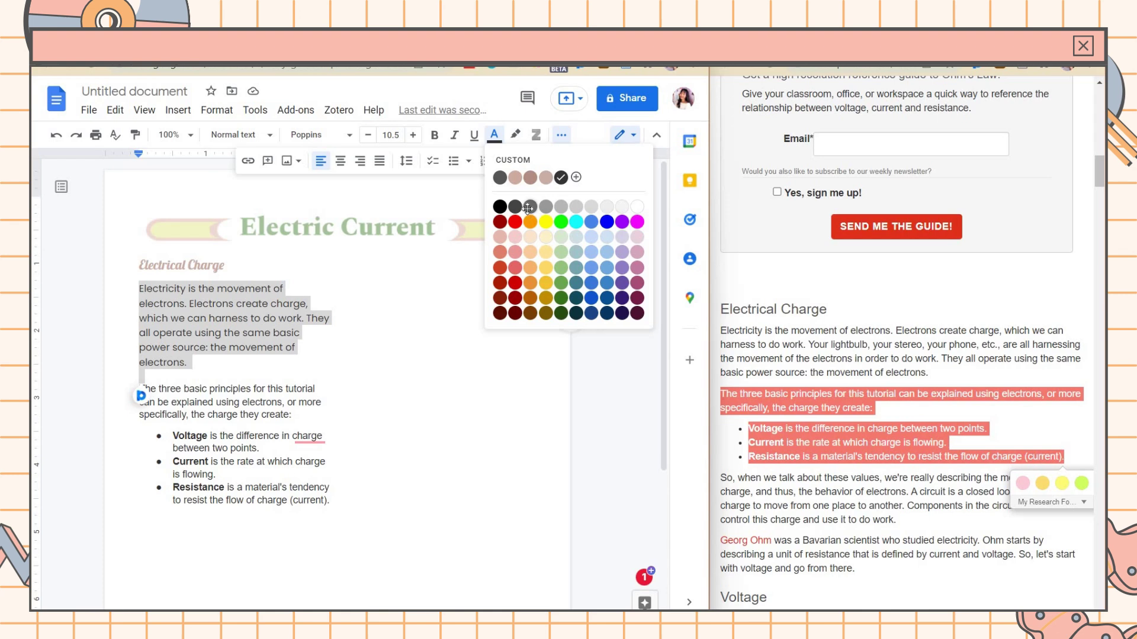
{"action": "left_click", "coordinate": [528, 207]}
{"action": "key", "text": "Right"}
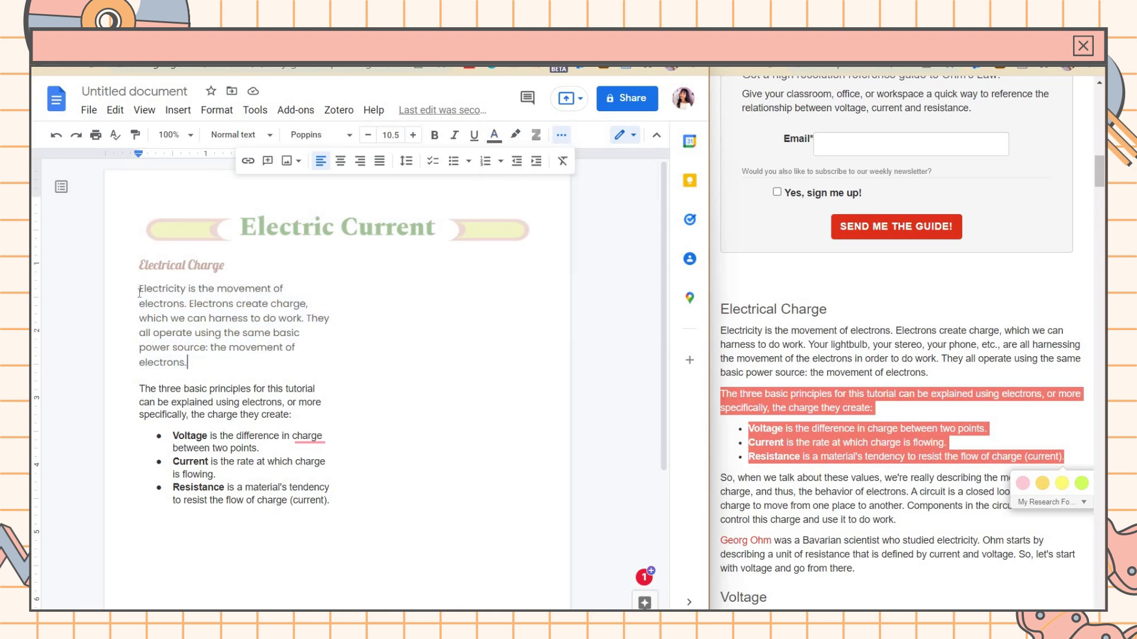
- Update Normal text to match that paragraph and apply it to the Voltage, Current, Resistance bullets
{"action": "left_click", "coordinate": [193, 361], "text": "shift"}
{"action": "left_click", "coordinate": [240, 135]}
{"action": "mouse_move", "coordinate": [353, 179]}
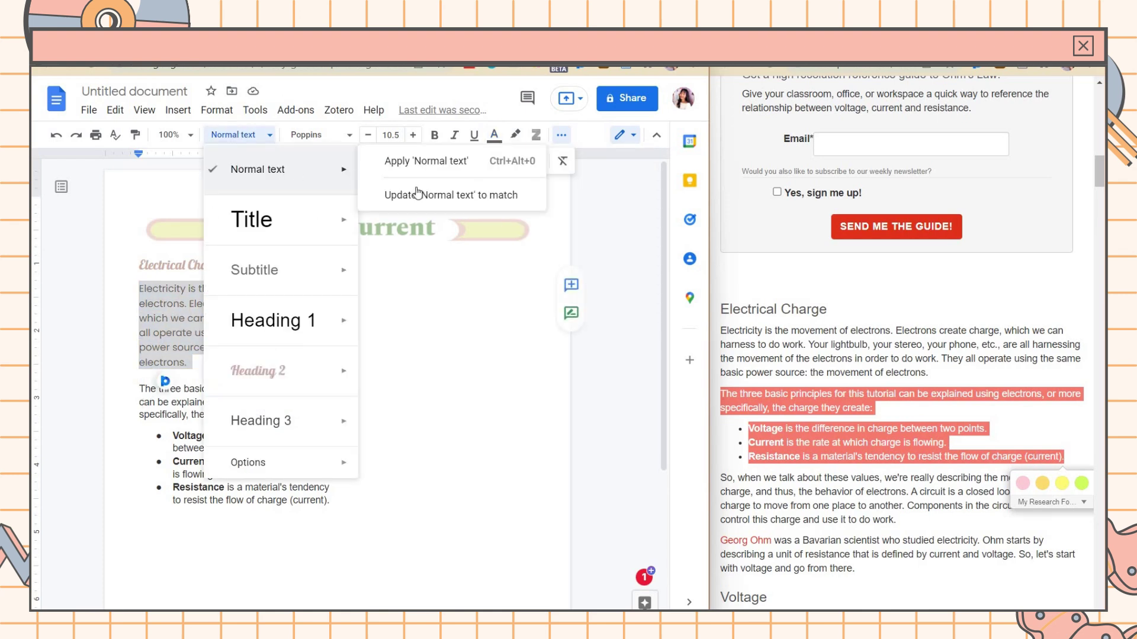
{"action": "left_click", "coordinate": [417, 193]}
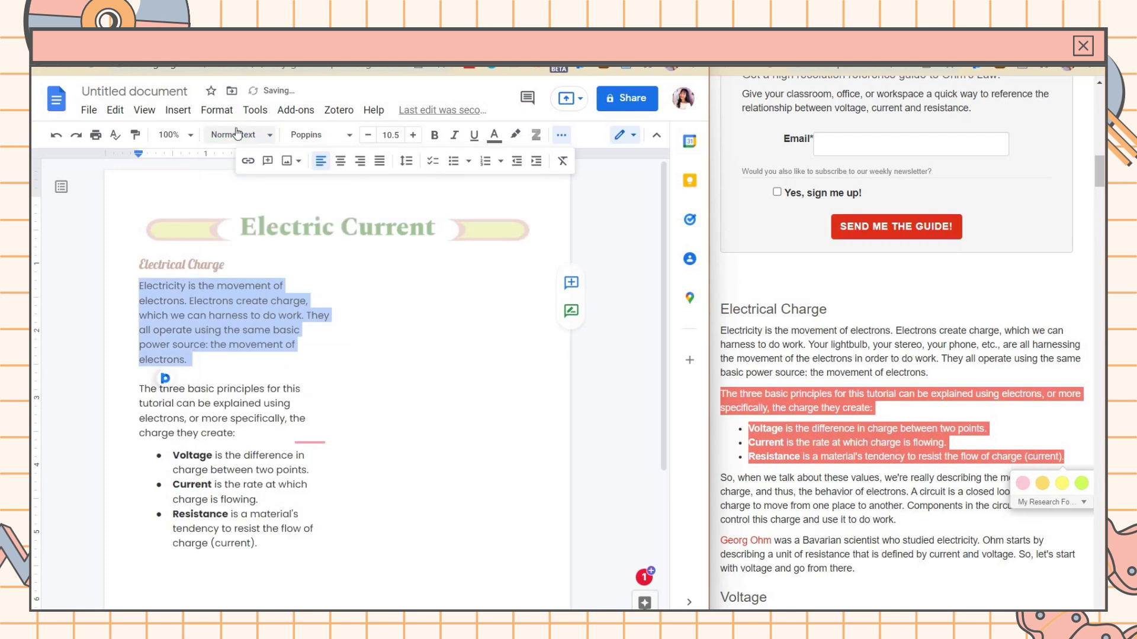
{"action": "left_click", "coordinate": [140, 388]}
{"action": "key", "text": "shift+Down"}
{"action": "key", "text": "shift+Down"}
{"action": "key", "text": "shift+Down"}
{"action": "key", "text": "shift+Down"}
{"action": "key", "text": "shift+Down"}
{"action": "key", "text": "shift+Down"}
{"action": "key", "text": "shift+Down"}
{"action": "key", "text": "shift+Down"}
{"action": "key", "text": "shift+Down"}
{"action": "key", "text": "shift+Down"}
{"action": "key", "text": "shift+Down"}
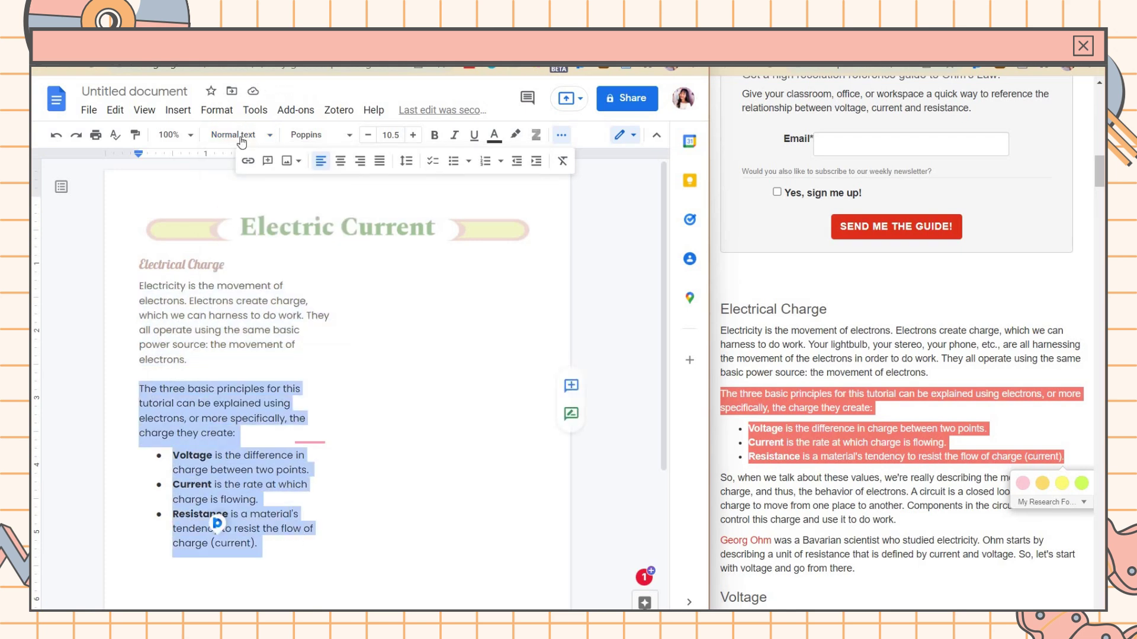
{"action": "left_click", "coordinate": [237, 135]}
{"action": "mouse_move", "coordinate": [314, 179]}
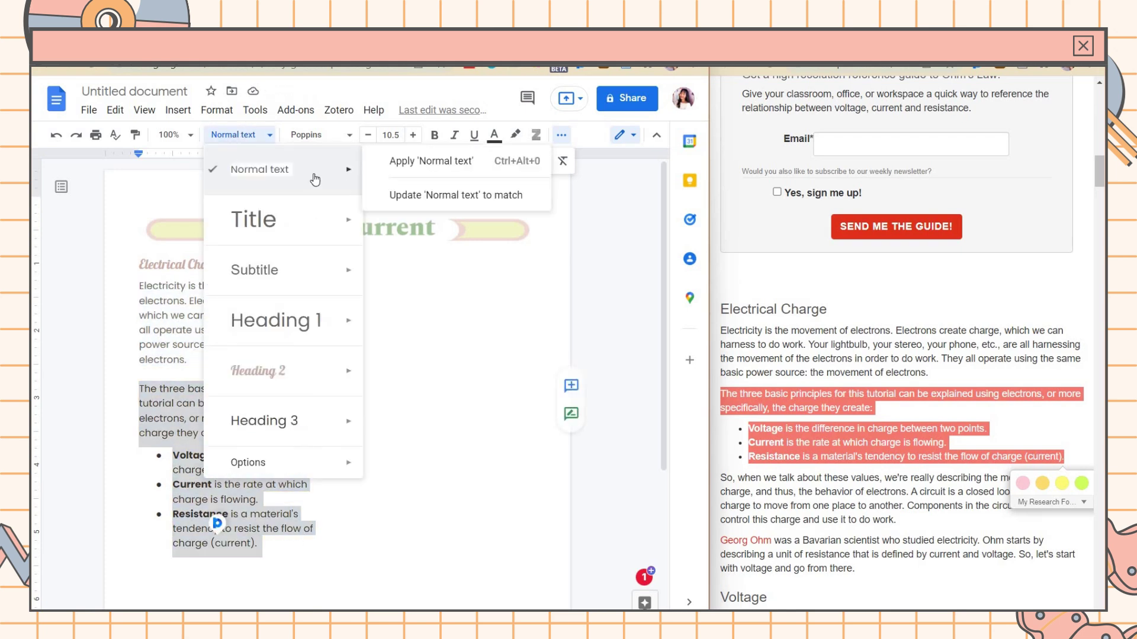
{"action": "left_click", "coordinate": [423, 162]}
{"action": "left_click", "coordinate": [245, 264]}
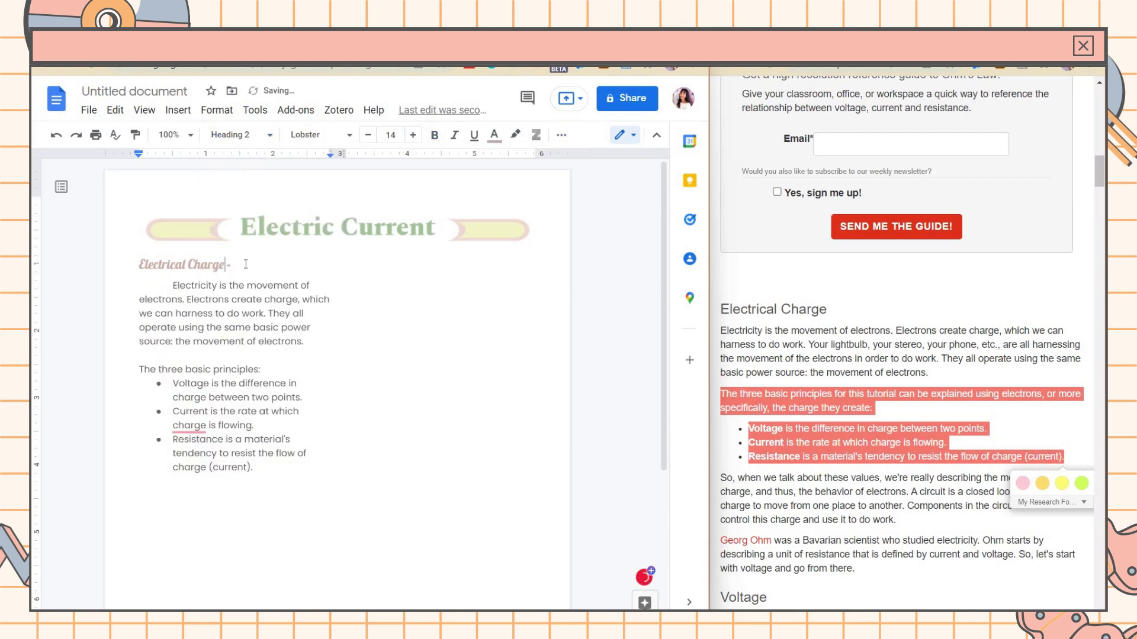
- Add a dash before the Electrical Charge heading and bold Voltage, Current and Resistance
{"action": "key", "text": "Home"}
{"action": "type", "text": "-"}
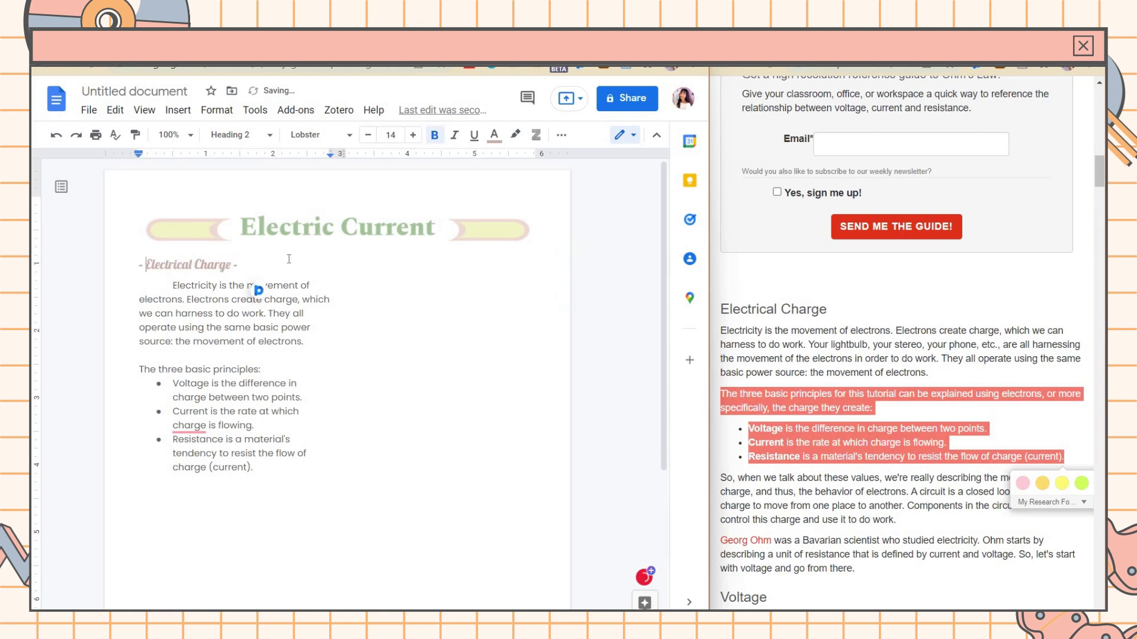
{"action": "double_click", "coordinate": [191, 383]}
{"action": "key", "text": "ctrl+c"}
{"action": "key", "text": "ctrl+b"}
{"action": "double_click", "coordinate": [191, 411]}
{"action": "key", "text": "ctrl+b"}
{"action": "left_click_drag", "start_coordinate": [172, 439], "coordinate": [227, 440]}
{"action": "key", "text": "ctrl+b"}
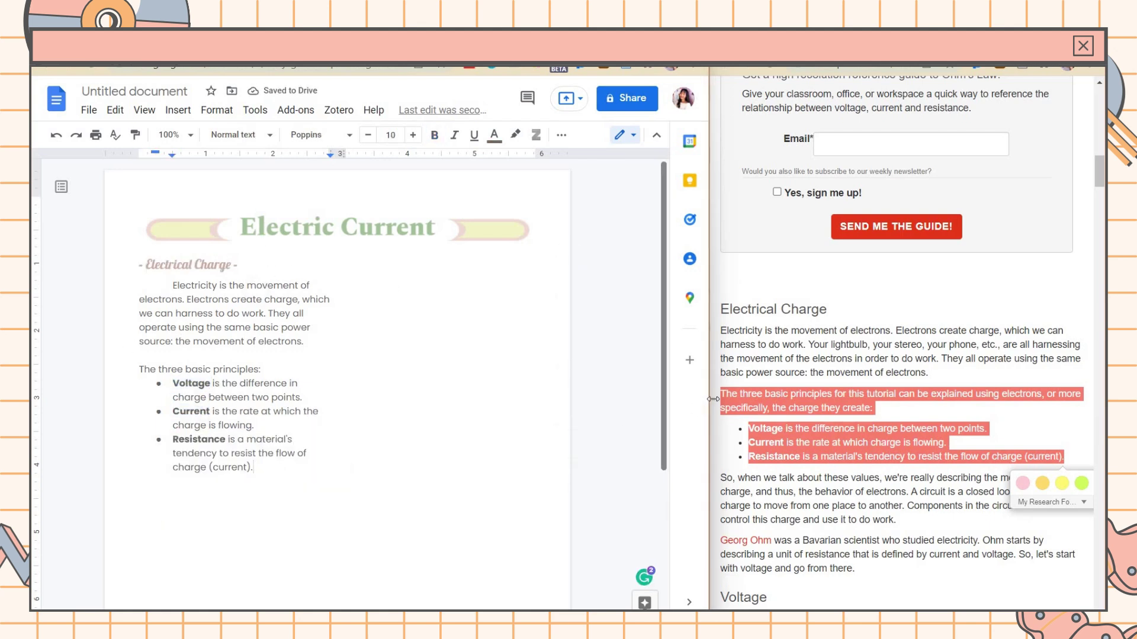
- Add a Voltage heading below the bullets styled as Heading 2
{"action": "left_click", "coordinate": [198, 493]}
{"action": "key", "text": "Return"}
{"action": "key", "text": "Return"}
{"action": "key", "text": "ctrl+v"}
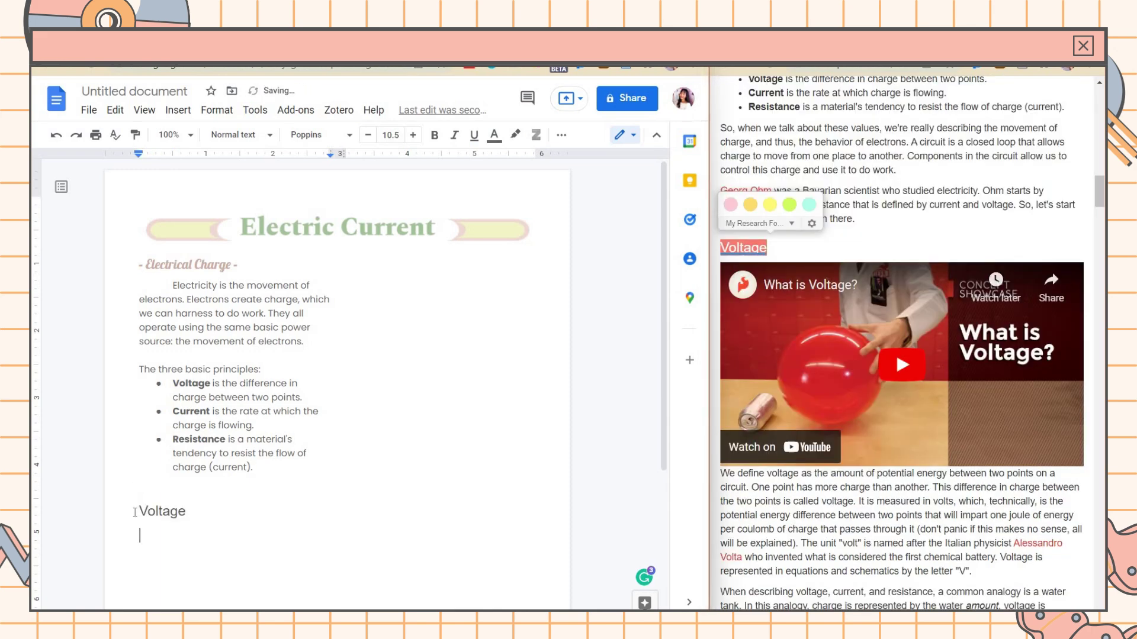
{"action": "double_click", "coordinate": [163, 496]}
{"action": "left_click", "coordinate": [233, 135]}
{"action": "left_click", "coordinate": [248, 368]}
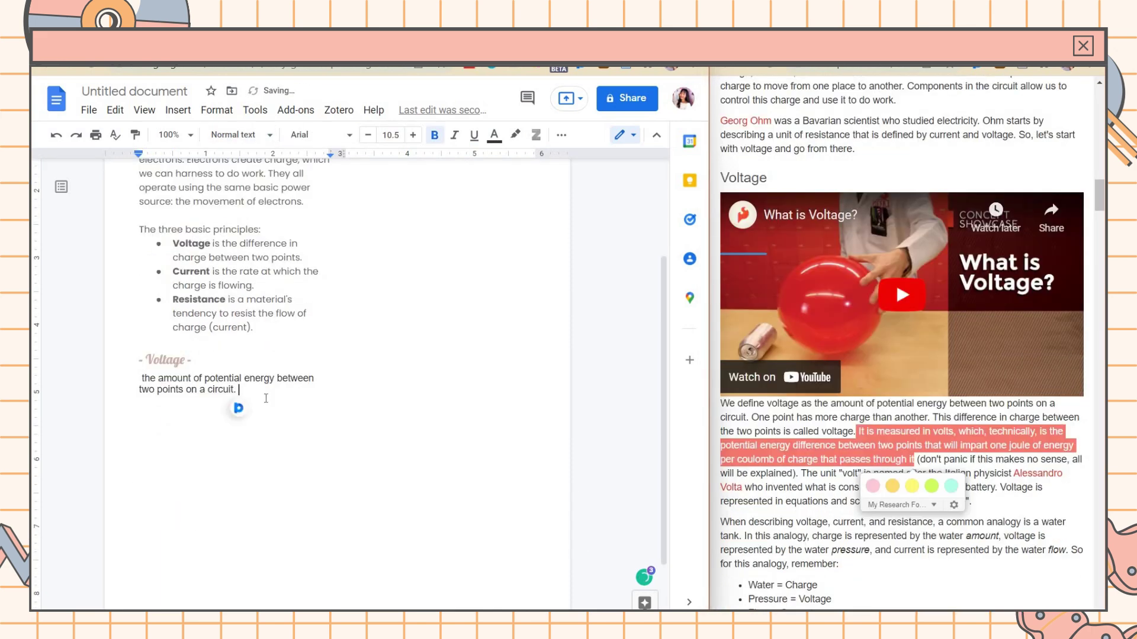
- Paste the voltage explanation sentences and style them as Normal text
{"action": "type", "text": "It is measured in volts, which, technically, is the potential energy difference between two points that will impart one joule of energy per coulomb of charge that passes through it."}
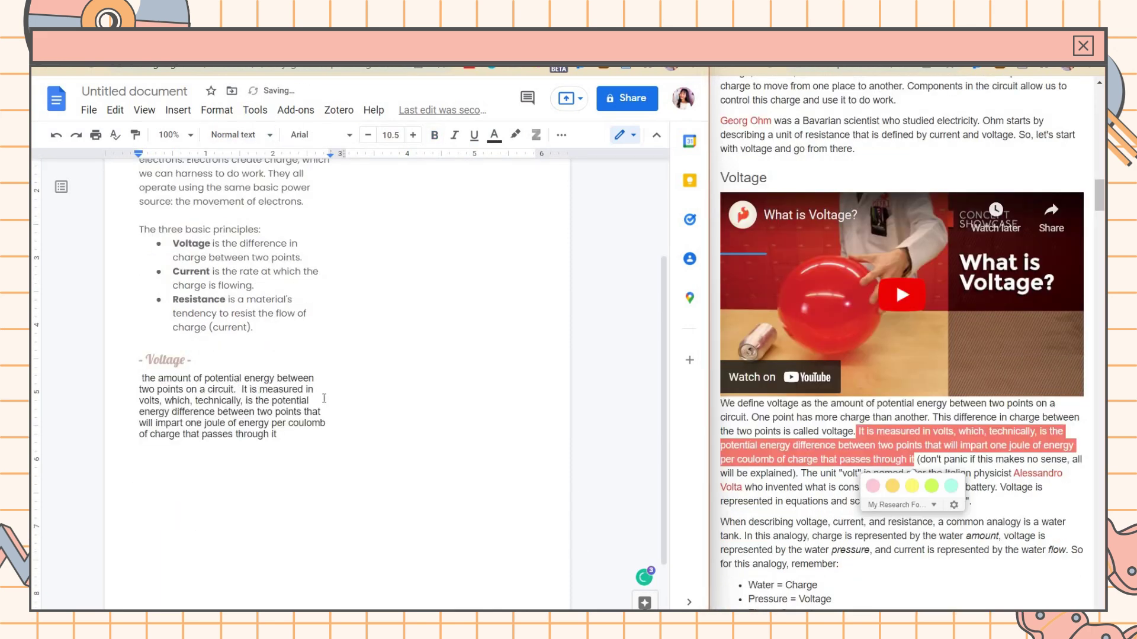
{"action": "type", "text": "The unit \"volt\" is named after the Italian physicist Alessandro Volta who invented what is considered the first chemical battery."}
{"action": "key", "text": "ctrl+shift+Up"}
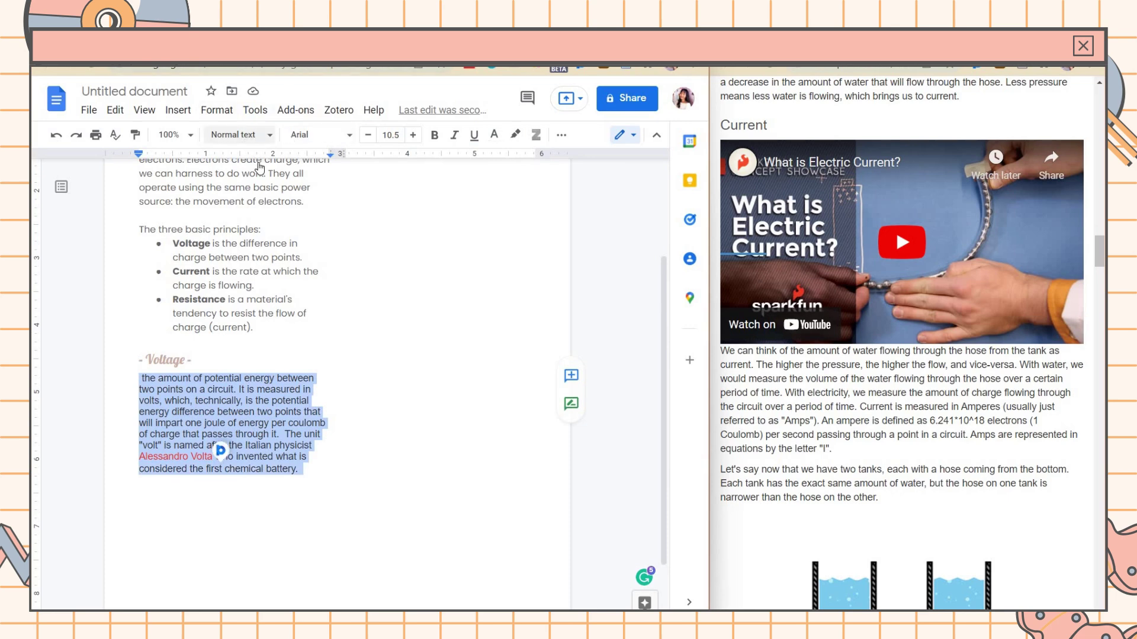
{"action": "left_click", "coordinate": [237, 134]}
{"action": "mouse_move", "coordinate": [331, 163]}
{"action": "left_click", "coordinate": [426, 161]}
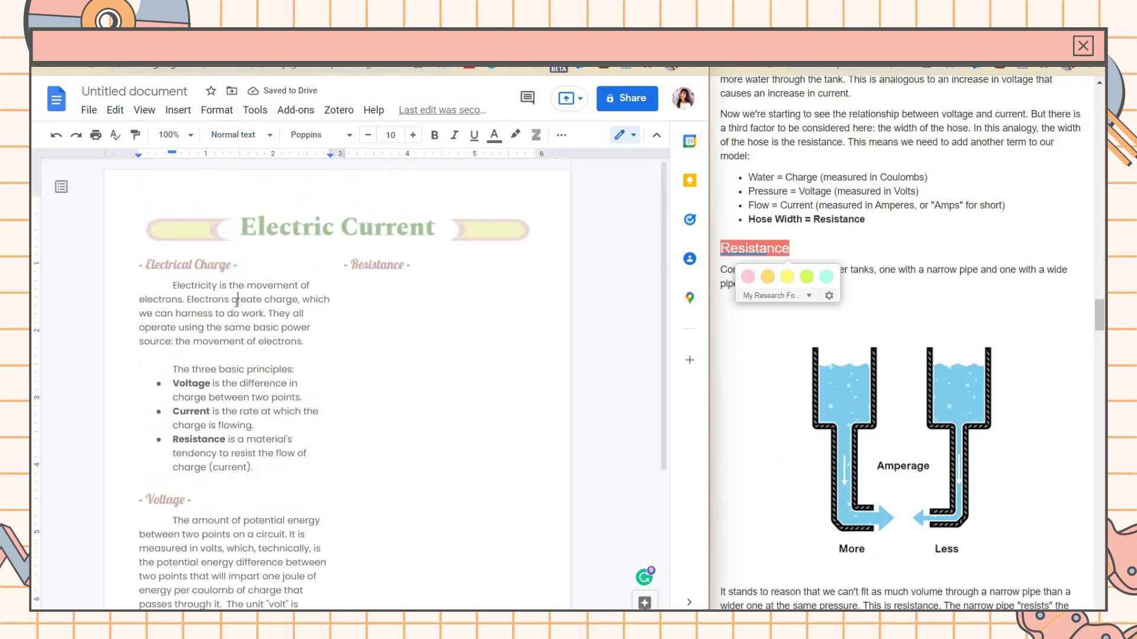
{"action": "key", "text": "ctrl+a"}
- Set custom paragraph spacing to 0 pt before and 1 pt after for the whole document
{"action": "left_click", "coordinate": [568, 135]}
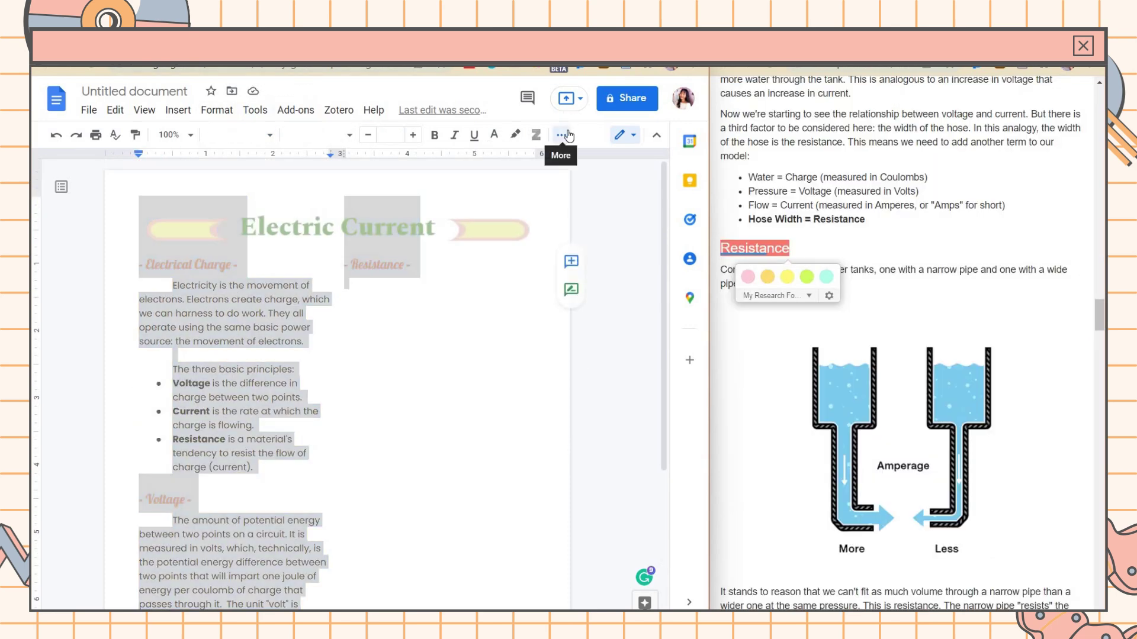
{"action": "left_click", "coordinate": [407, 162]}
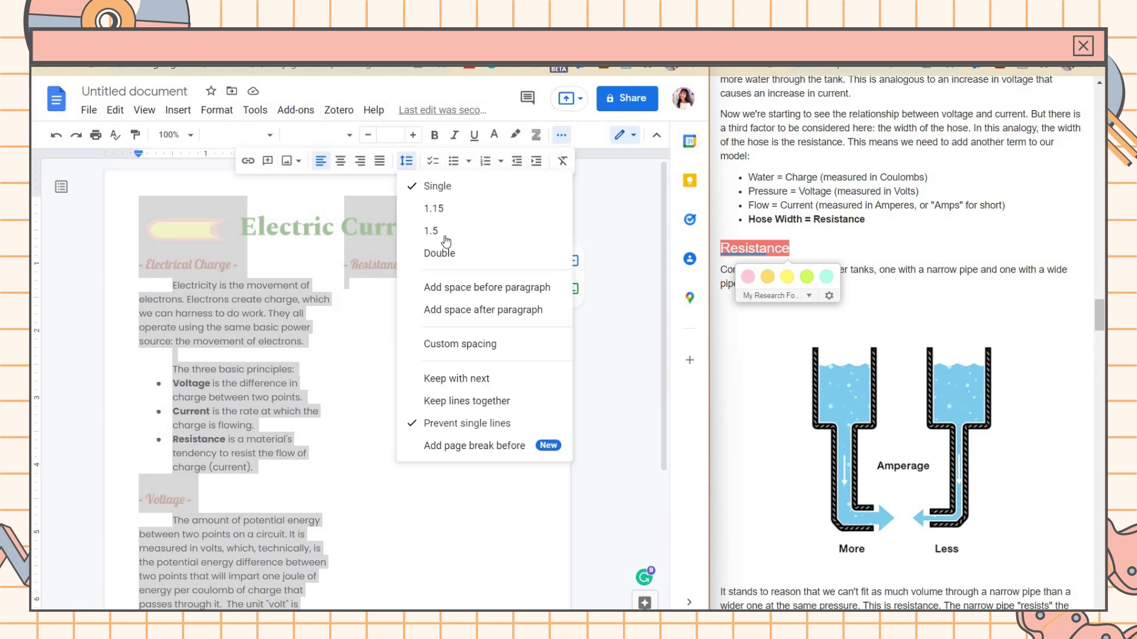
{"action": "left_click", "coordinate": [477, 344]}
{"action": "double_click", "coordinate": [354, 384]}
{"action": "key", "text": "BackSpace"}
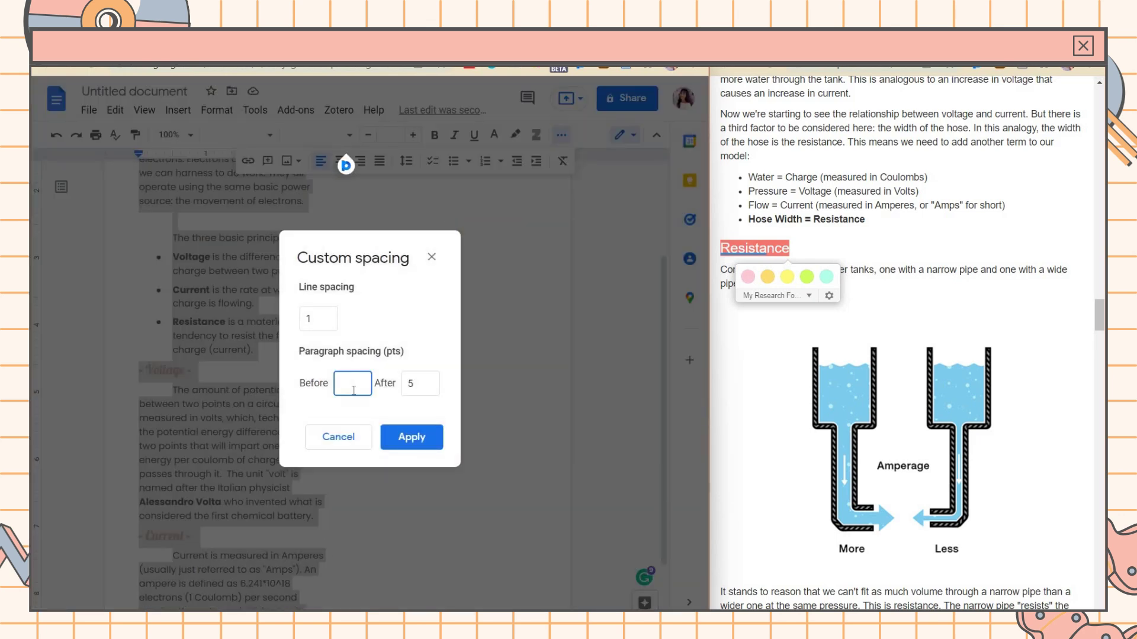
{"action": "double_click", "coordinate": [410, 384]}
{"action": "type", "text": "1"}
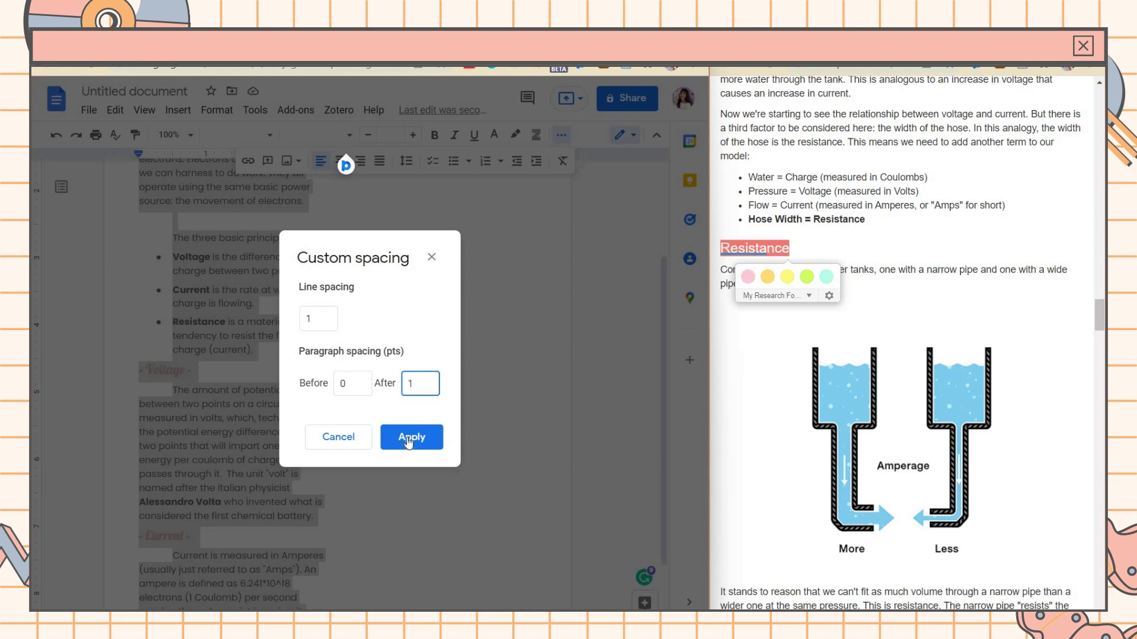
{"action": "left_click", "coordinate": [409, 441]}
- Paste the Ohm's Law heading text into the document
{"action": "scroll", "coordinate": [282, 372], "scroll_direction": "up", "scroll_amount": 2}
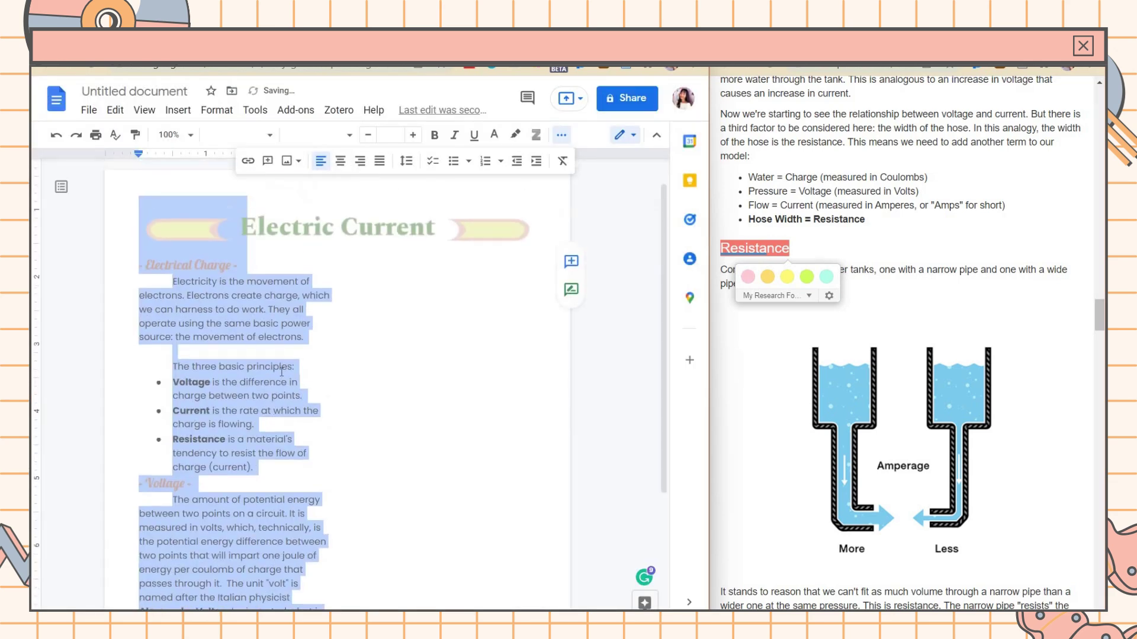
{"action": "left_click", "coordinate": [282, 372]}
{"action": "scroll", "coordinate": [185, 341], "scroll_direction": "down", "scroll_amount": 4}
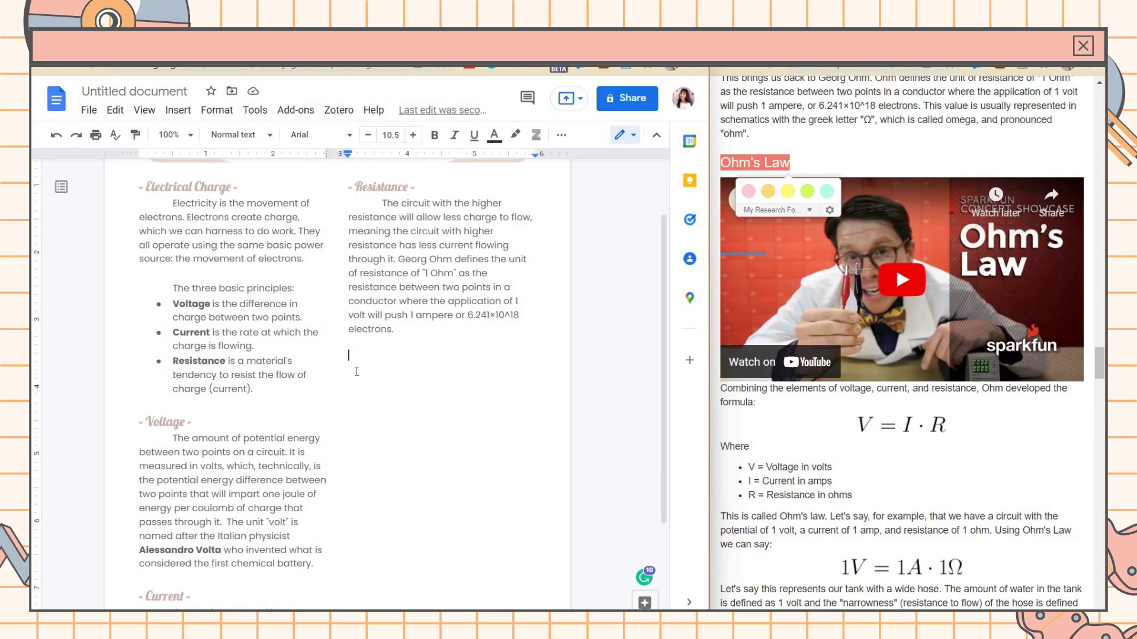
{"action": "type", "text": "Ohm's Law"}
- Make Ohm's Law a Heading 2 and insert an equation beneath it
{"action": "left_click", "coordinate": [237, 134]}
{"action": "mouse_move", "coordinate": [331, 368]}
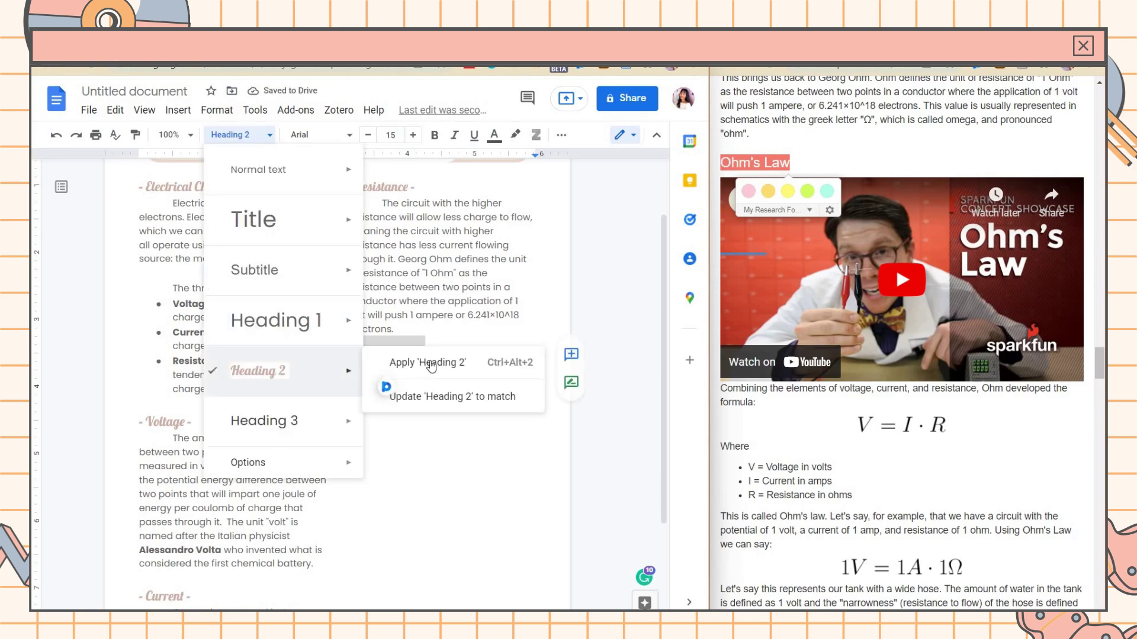
{"action": "left_click", "coordinate": [436, 363]}
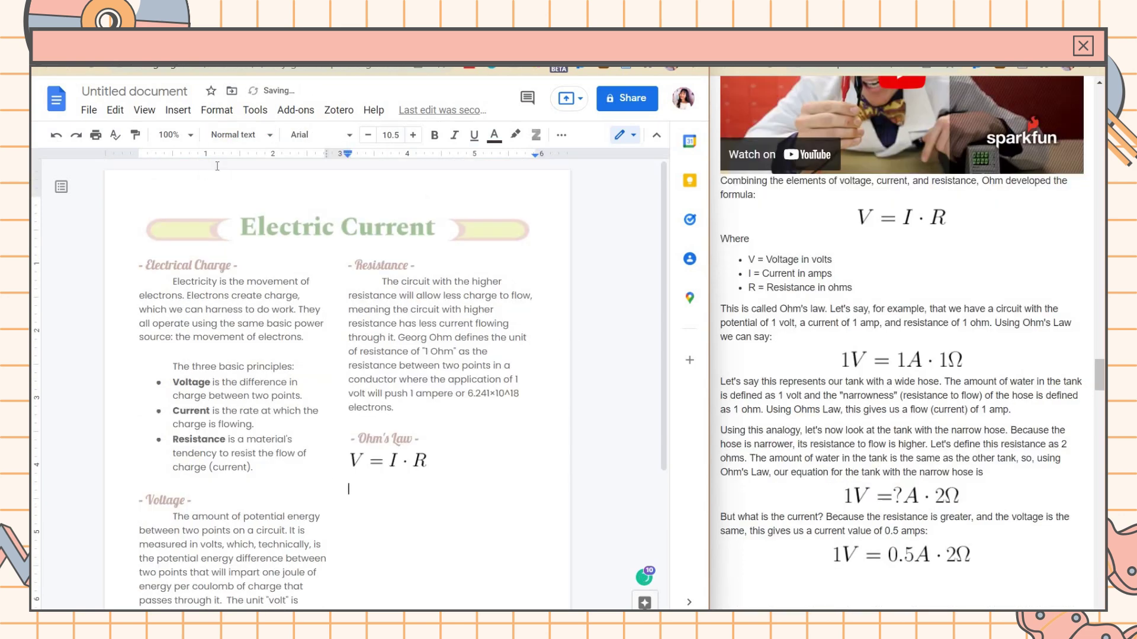
{"action": "left_click", "coordinate": [177, 110]}
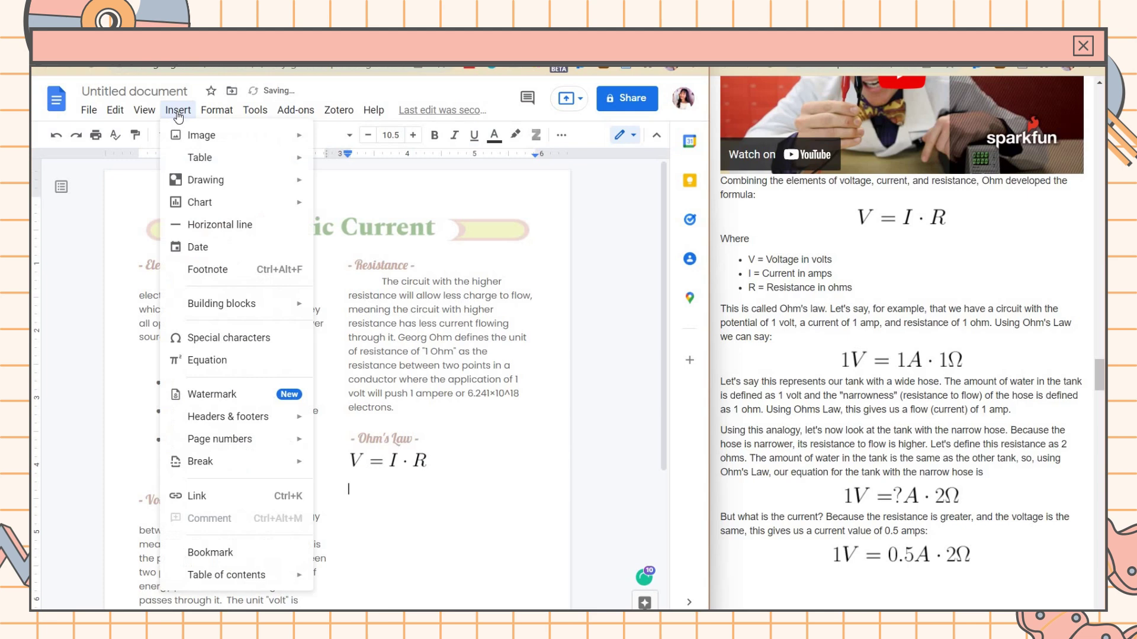
{"action": "left_click", "coordinate": [218, 360]}
- Type the equation V = I · R and start a new drawing
{"action": "type", "text": "V=I\\cdot"}
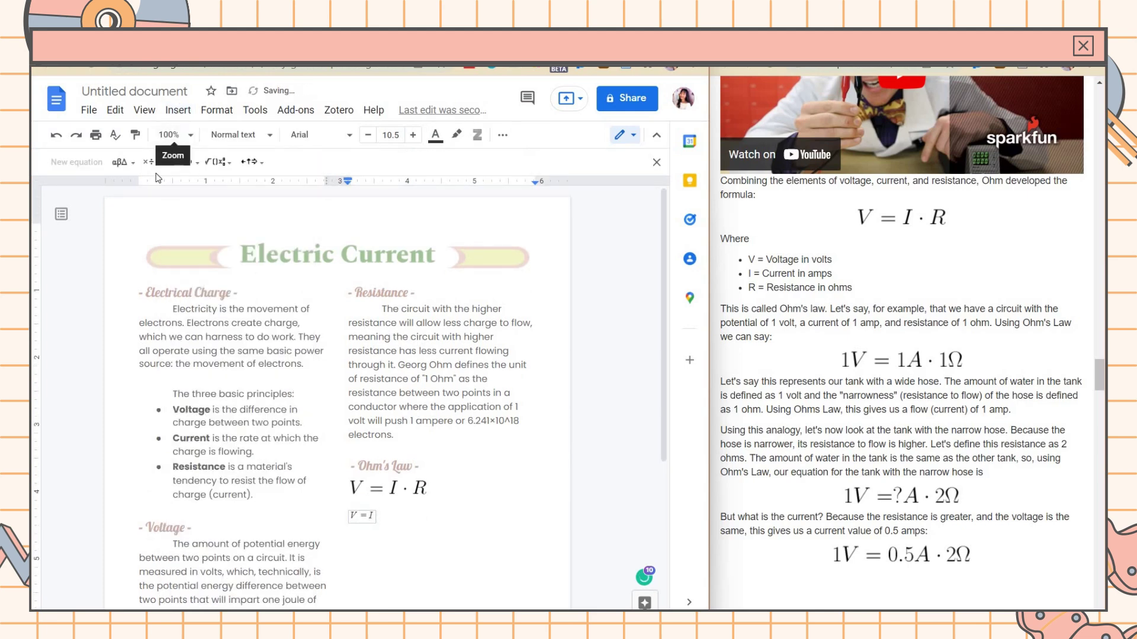
{"action": "left_click", "coordinate": [424, 468]}
{"action": "left_click", "coordinate": [177, 111]}
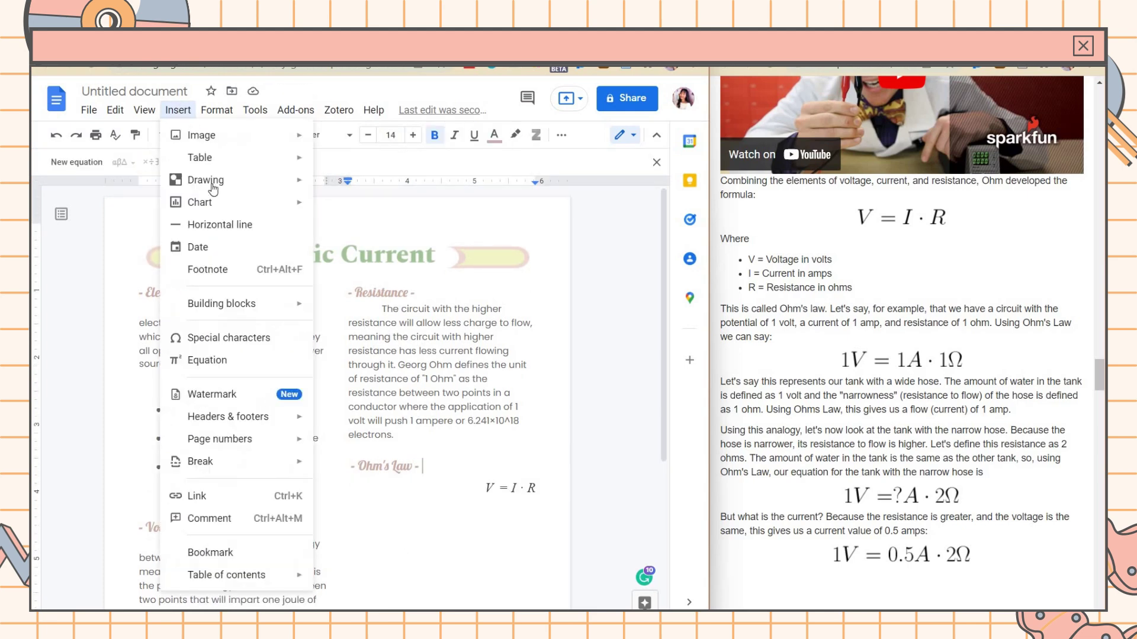
{"action": "mouse_move", "coordinate": [237, 181]}
{"action": "left_click", "coordinate": [351, 184]}
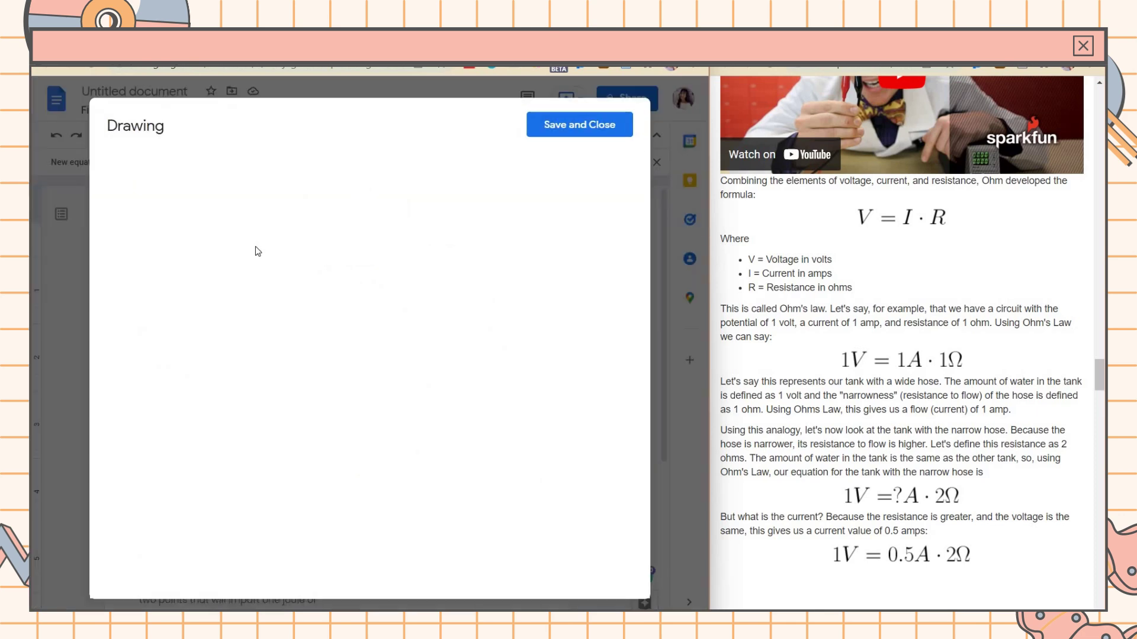
- Build a snipped-corner F1F7E7 card sent to the back, with Nunito 'Where' text and bold I and R
{"action": "left_click", "coordinate": [295, 168]}
{"action": "mouse_move", "coordinate": [313, 197]}
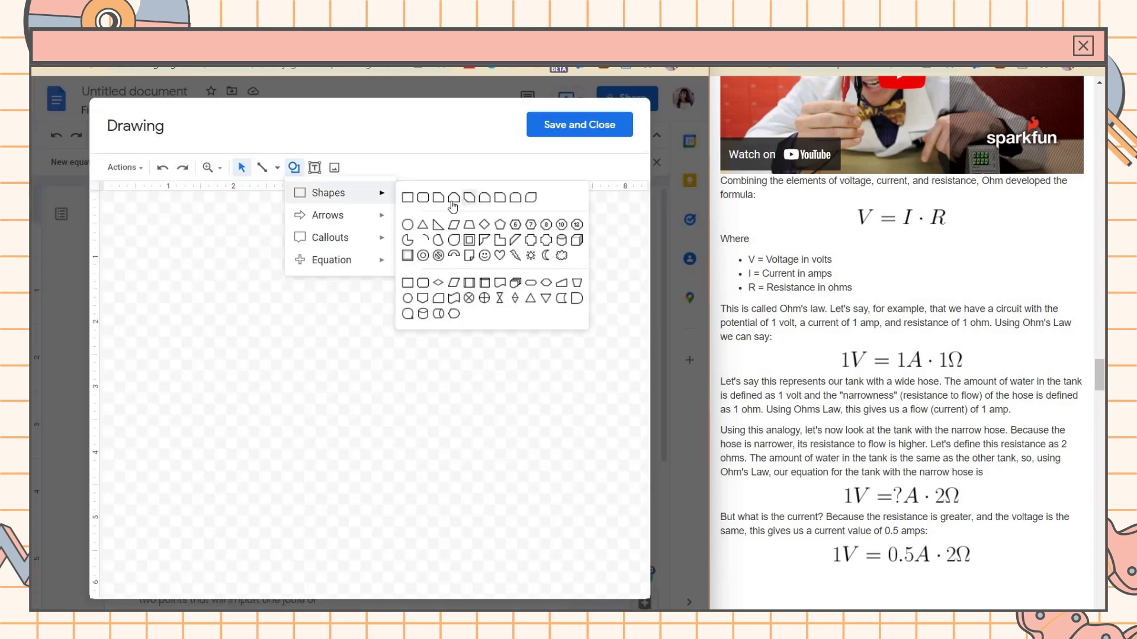
{"action": "left_click_drag", "start_coordinate": [173, 263], "coordinate": [388, 393]}
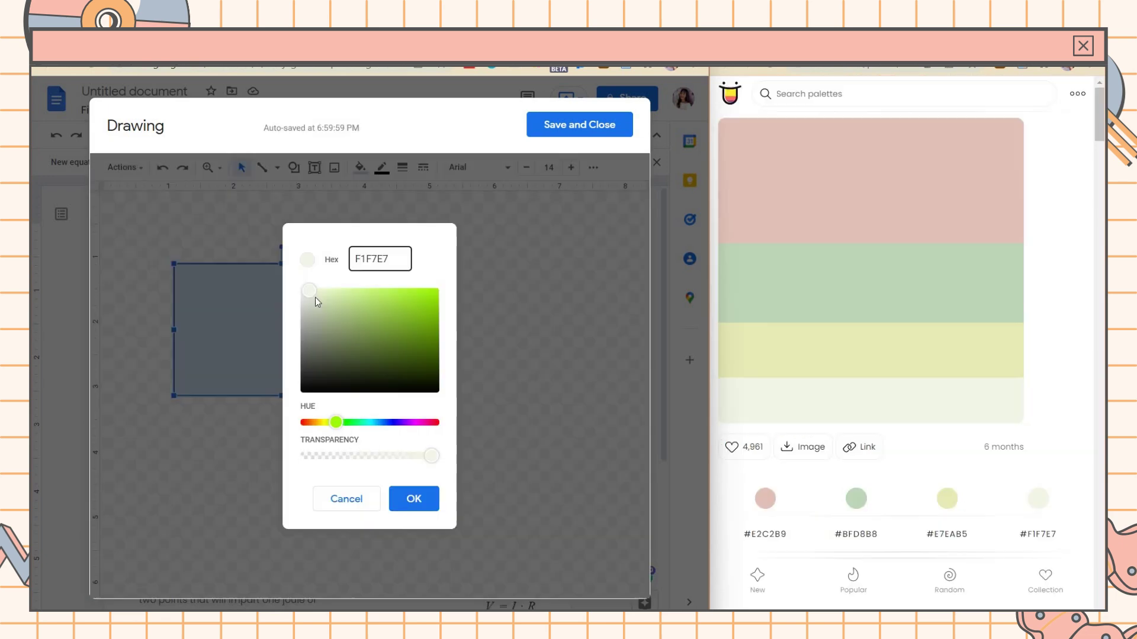
{"action": "left_click", "coordinate": [414, 499]}
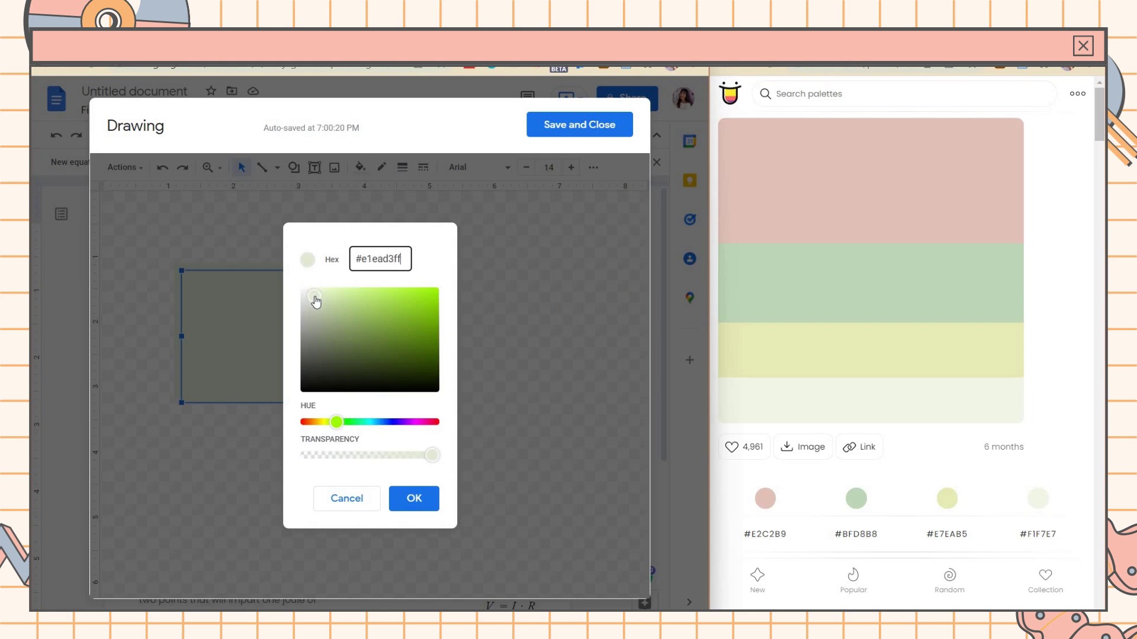
{"action": "left_click", "coordinate": [431, 502]}
{"action": "right_click", "coordinate": [349, 310]}
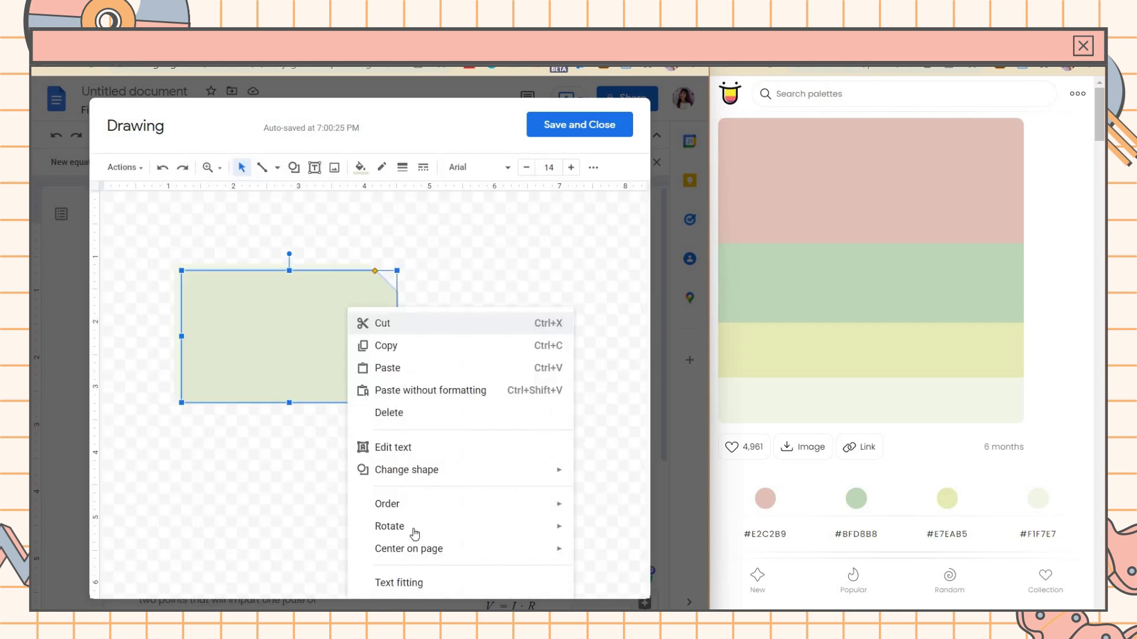
{"action": "mouse_move", "coordinate": [416, 503]}
{"action": "left_click", "coordinate": [237, 579]}
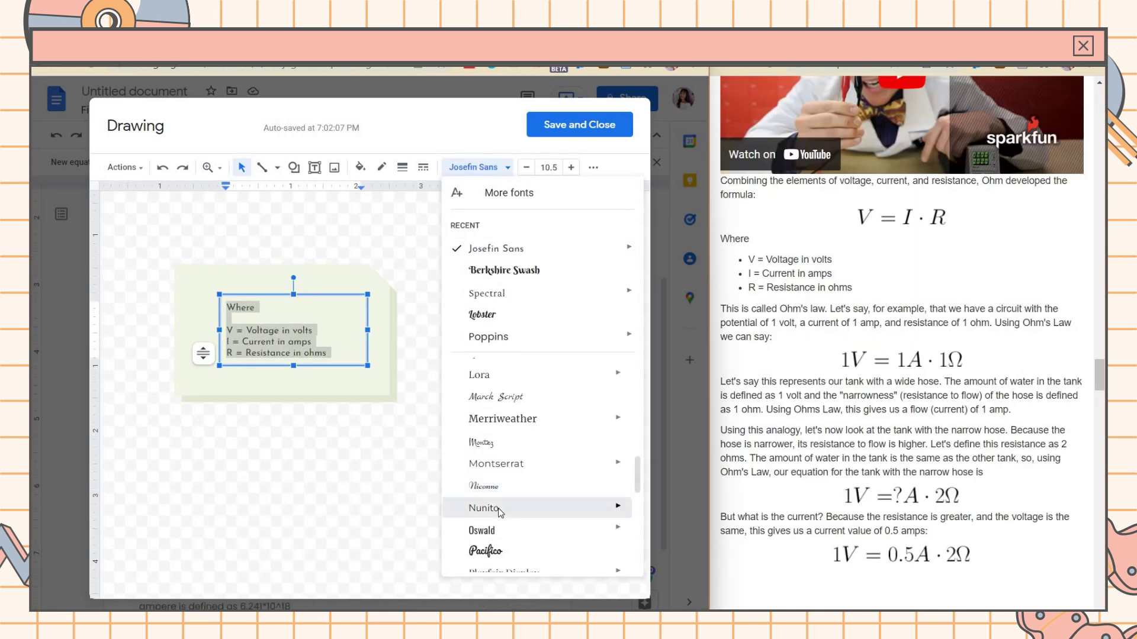
{"action": "left_click", "coordinate": [598, 508]}
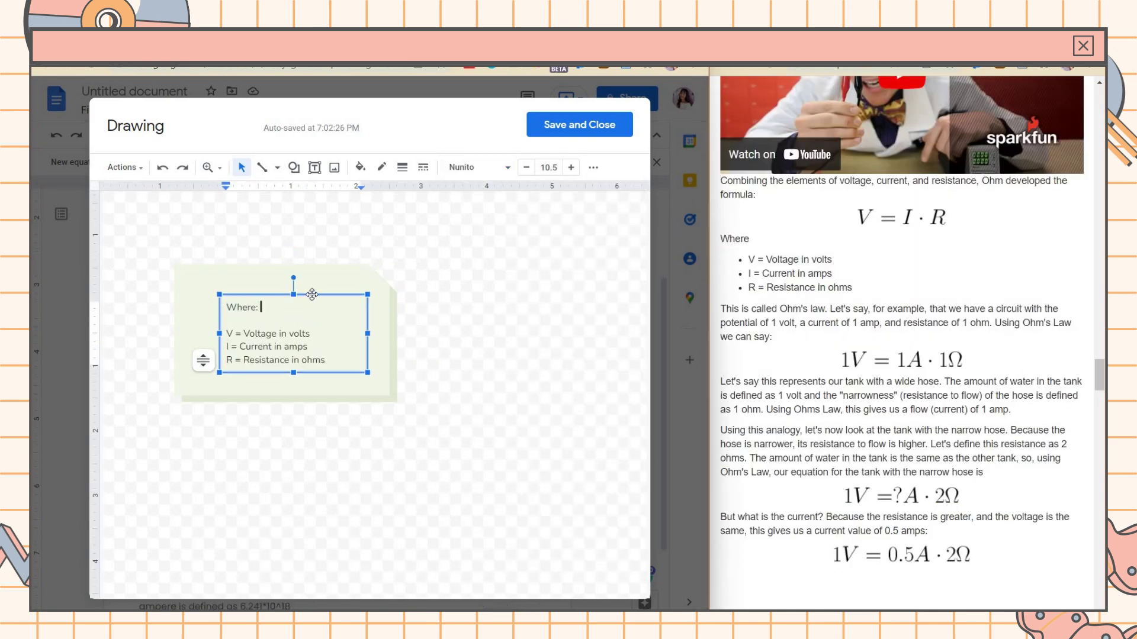
{"action": "left_click_drag", "start_coordinate": [312, 294], "coordinate": [284, 283]}
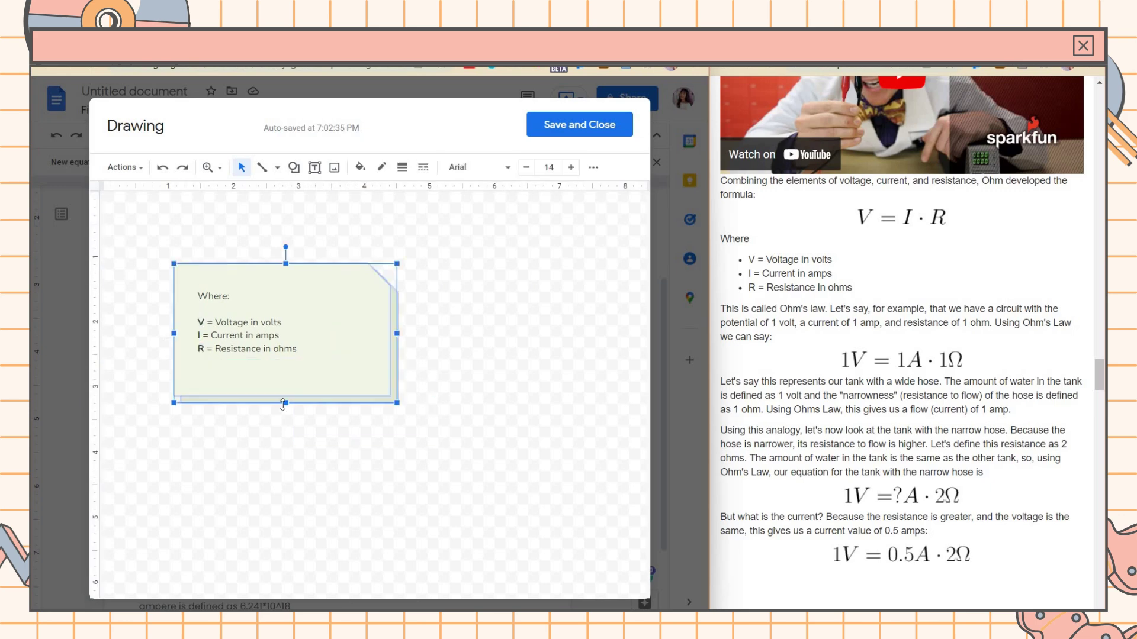
{"action": "left_click", "coordinate": [424, 441]}
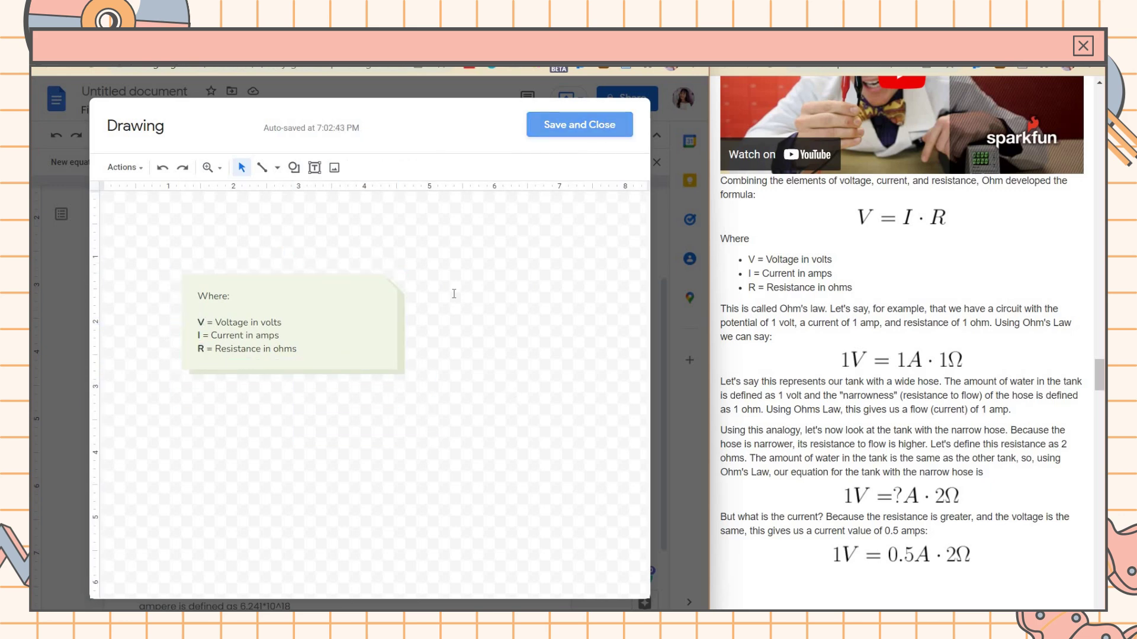
- Save the definitions card into the document and position it beside the V = I · R equation
{"action": "left_click", "coordinate": [580, 124]}
{"action": "left_click", "coordinate": [486, 348]}
{"action": "left_click", "coordinate": [484, 348]}
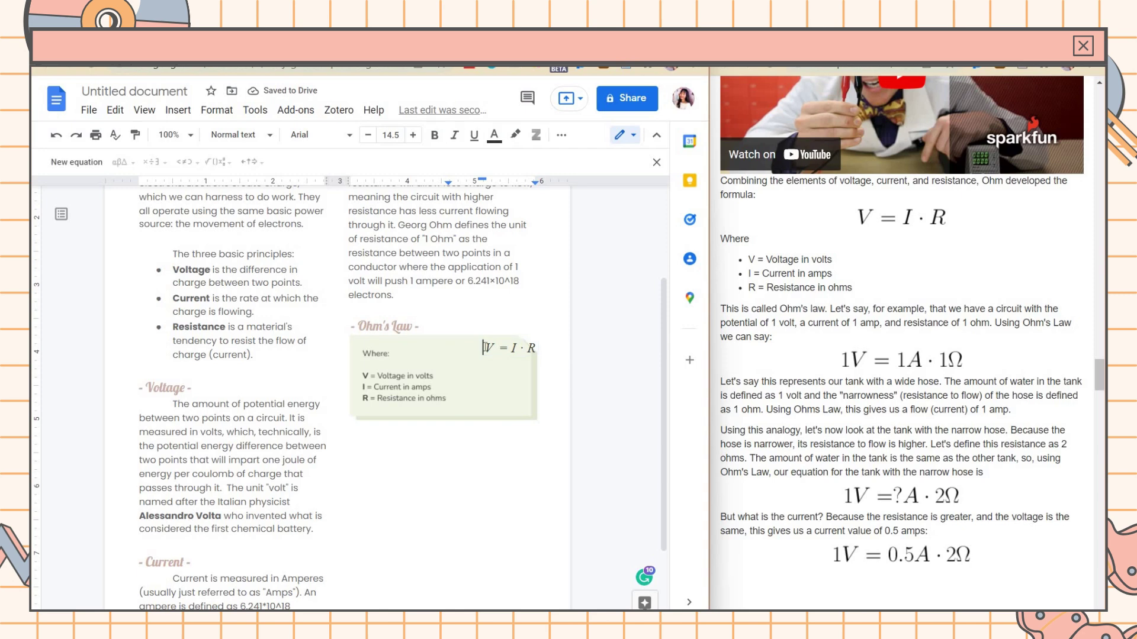
{"action": "left_click", "coordinate": [486, 347]}
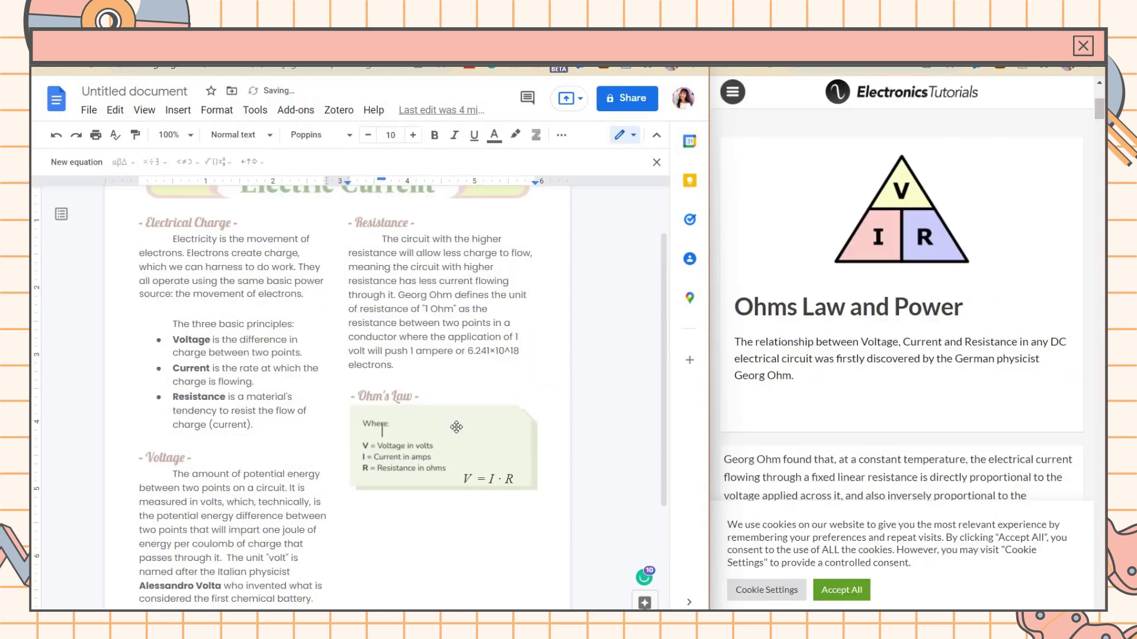
{"action": "left_click", "coordinate": [359, 414]}
{"action": "left_click", "coordinate": [359, 413]}
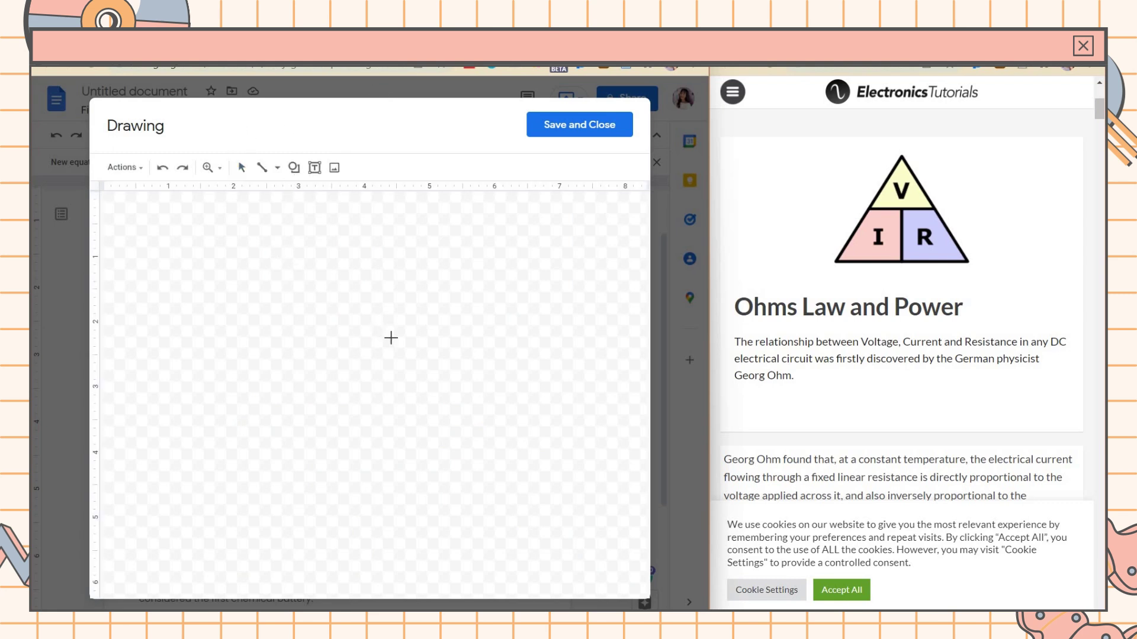
- Draw a triangle filled #F1F7E7 and split it with divider lines for V, I and R
{"action": "left_click_drag", "start_coordinate": [424, 349], "coordinate": [428, 345]}
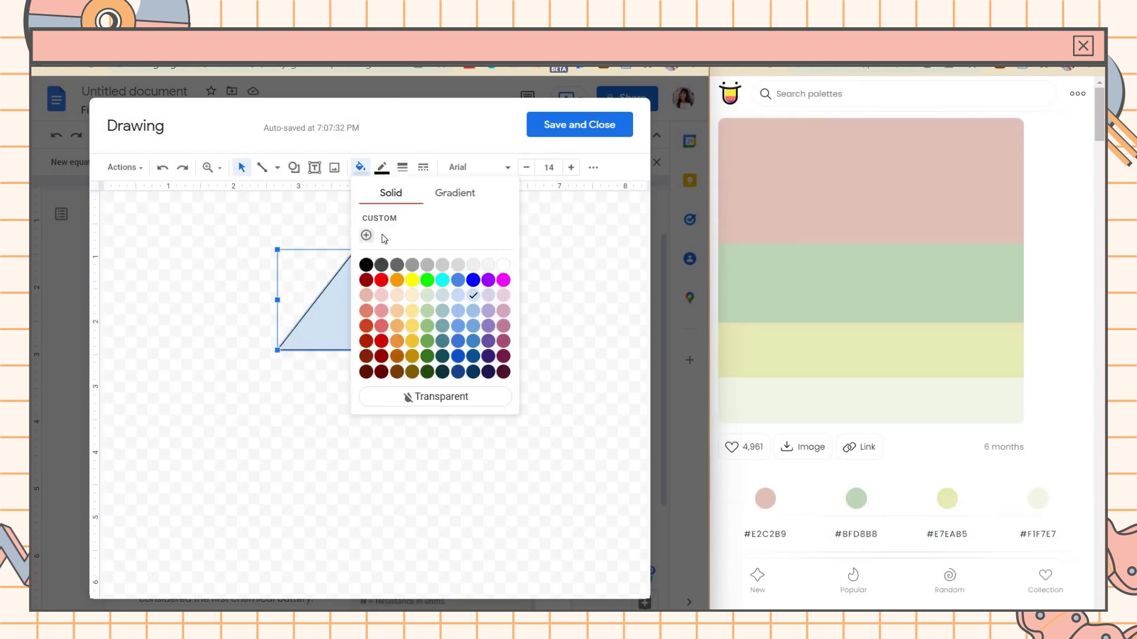
{"action": "left_click", "coordinate": [365, 233]}
{"action": "left_click", "coordinate": [414, 498]}
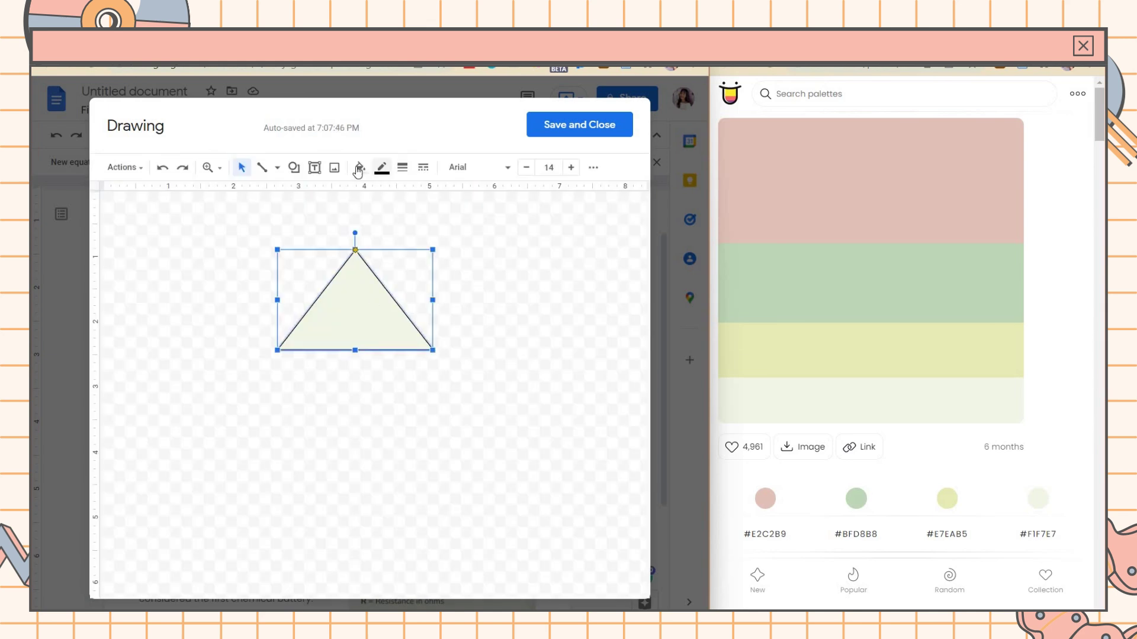
{"action": "left_click", "coordinate": [449, 455]}
{"action": "key", "text": "alt+shift+l"}
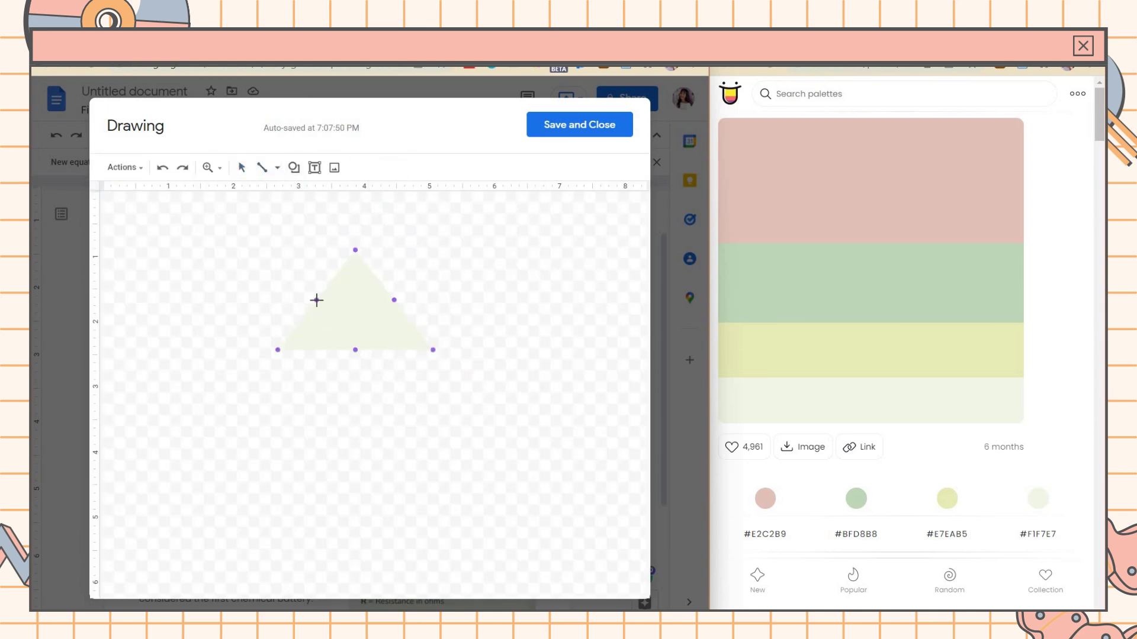
{"action": "left_click_drag", "start_coordinate": [317, 300], "coordinate": [385, 369]}
{"action": "left_click_drag", "start_coordinate": [312, 305], "coordinate": [400, 307]}
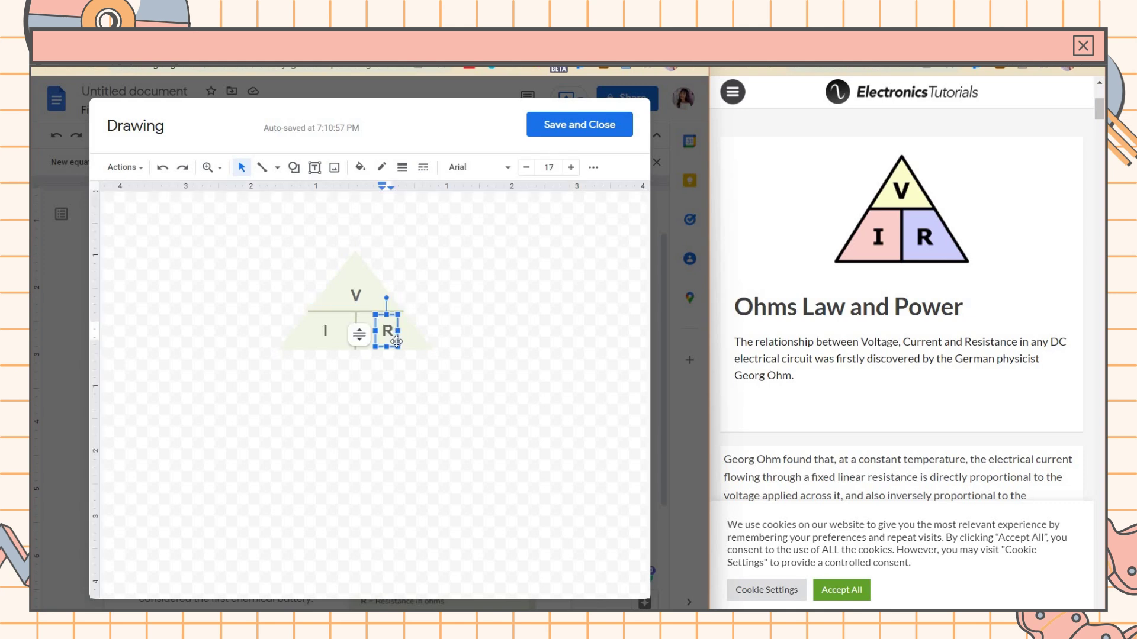
- Add a light pink triangle copy behind the labels as a shadow and save the drawing
{"action": "left_click", "coordinate": [551, 314]}
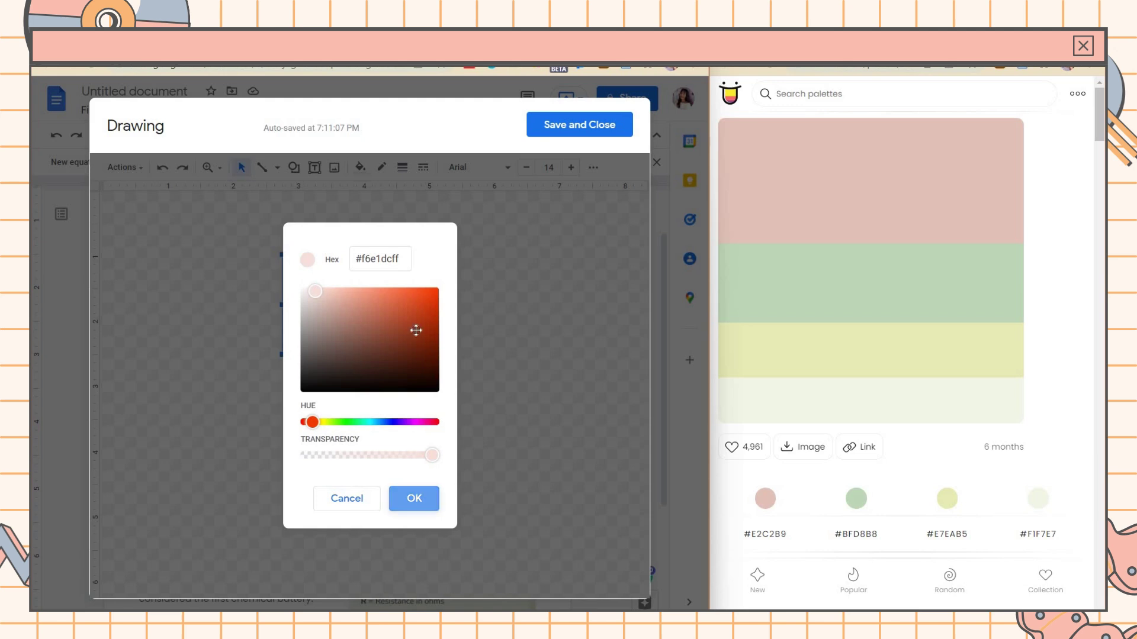
{"action": "left_click", "coordinate": [415, 499]}
{"action": "right_click", "coordinate": [403, 317]}
{"action": "mouse_move", "coordinate": [480, 513]}
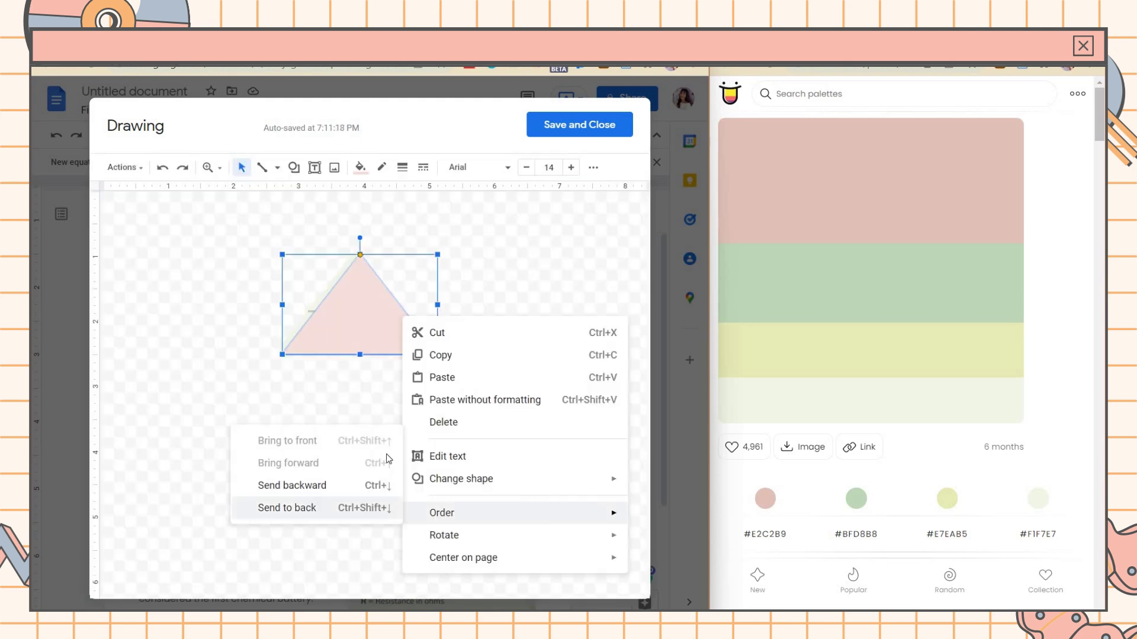
{"action": "left_click", "coordinate": [300, 510]}
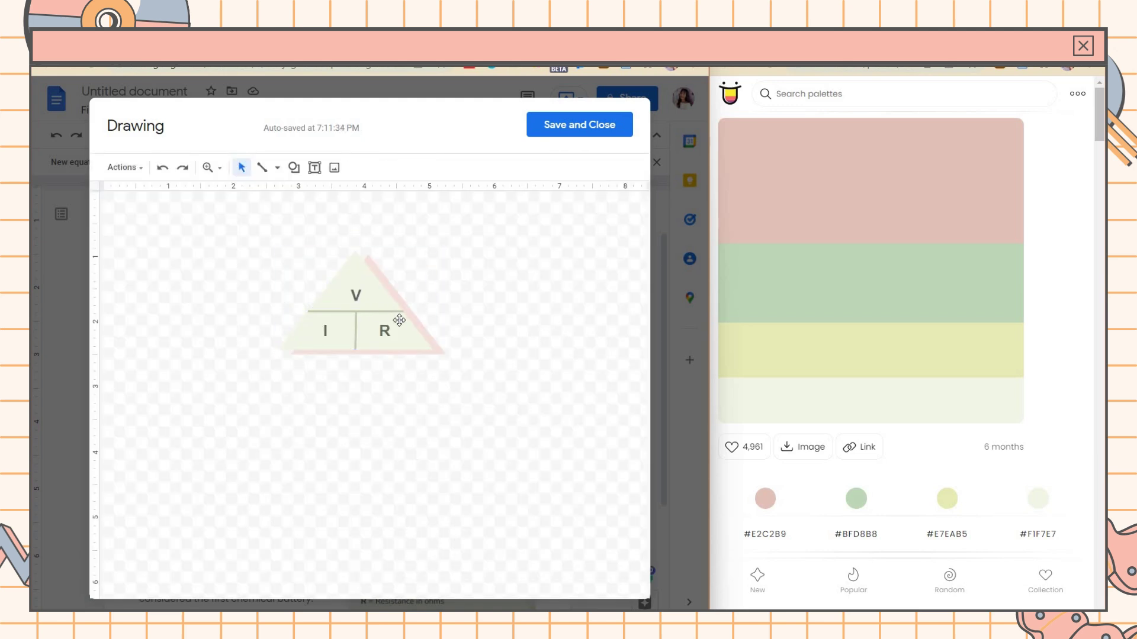
{"action": "left_click", "coordinate": [608, 125]}
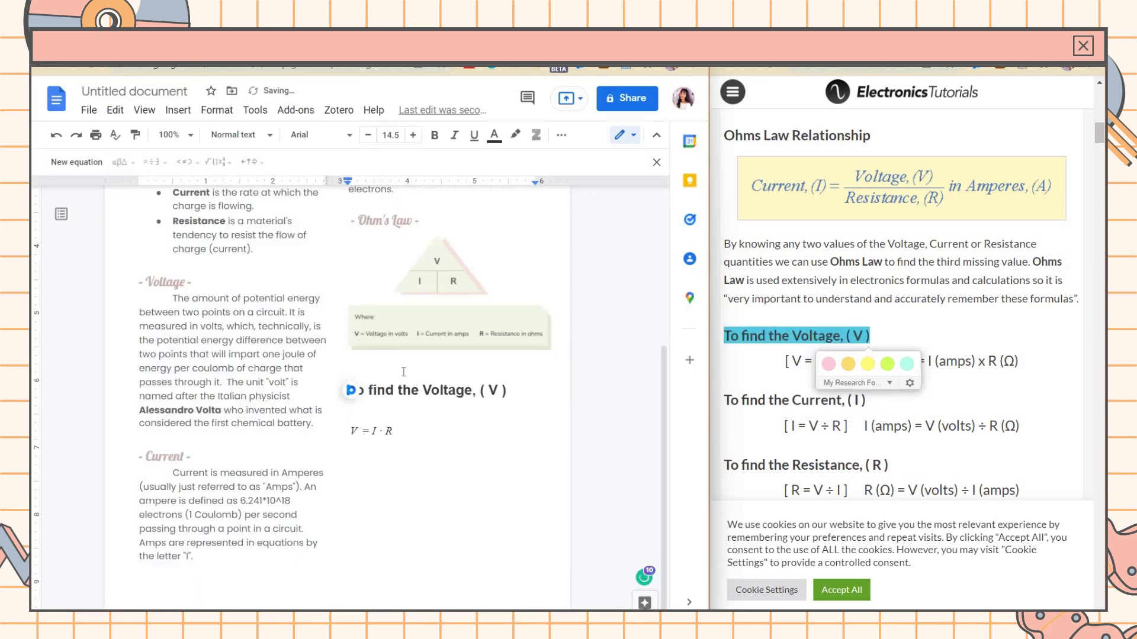
- Make 'To find the Voltage' Sansita 12 pink and update Heading 3 to match
{"action": "triple_click", "coordinate": [403, 372]}
{"action": "left_click", "coordinate": [320, 135]}
{"action": "scroll", "coordinate": [367, 450], "scroll_direction": "down", "scroll_amount": 3}
{"action": "left_click", "coordinate": [340, 513]}
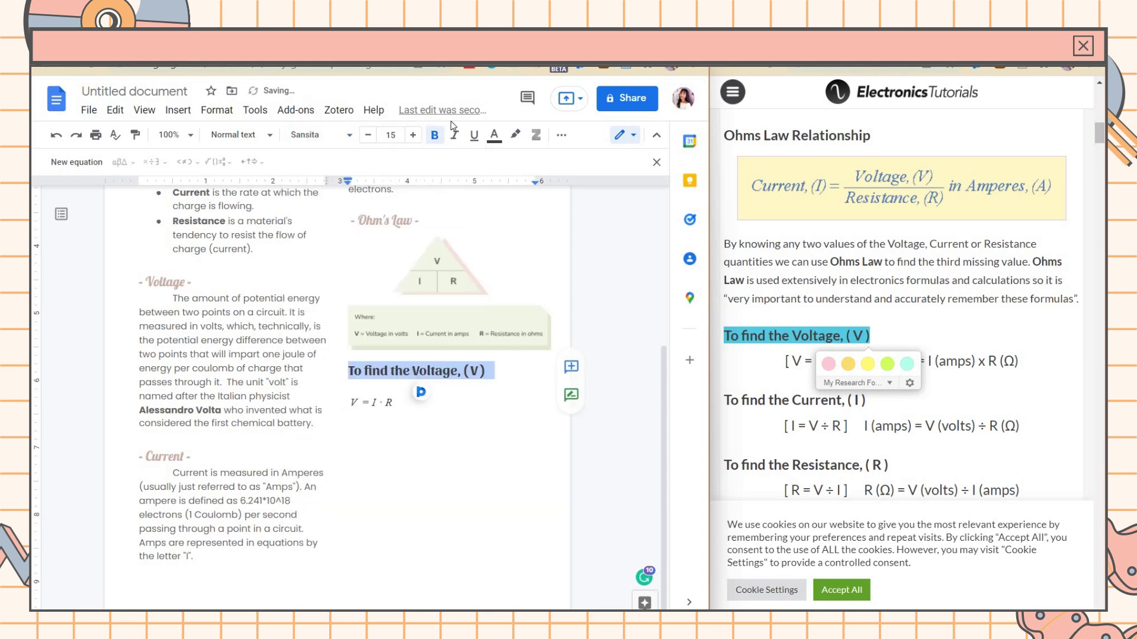
{"action": "left_click", "coordinate": [390, 135]}
{"action": "left_click", "coordinate": [388, 242]}
{"action": "left_click", "coordinate": [494, 135]}
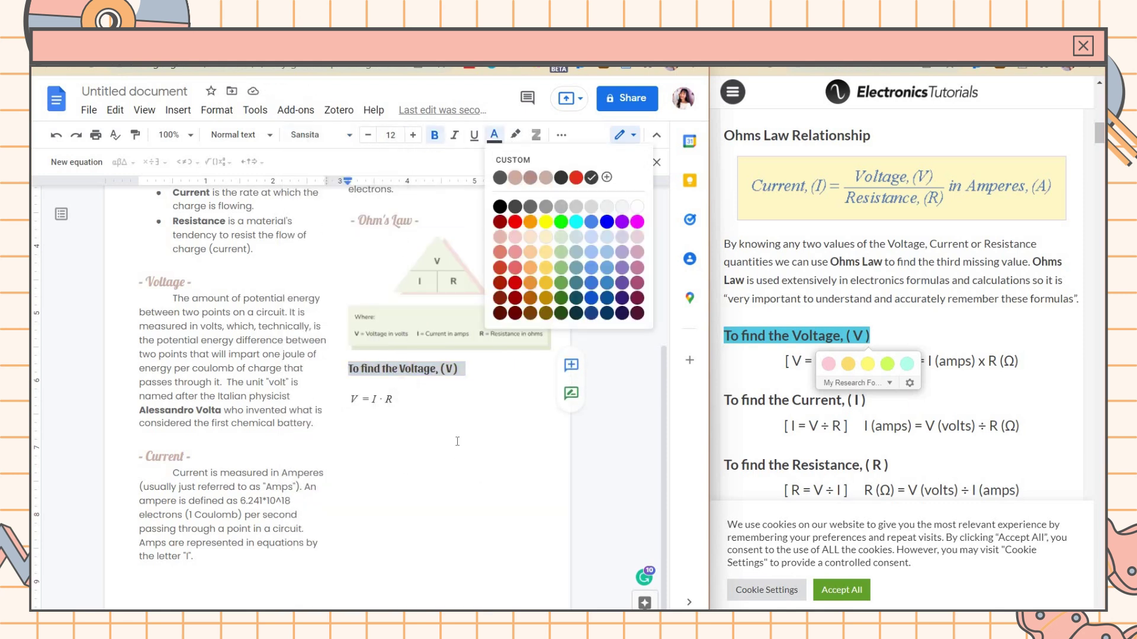
{"action": "left_click", "coordinate": [516, 178]}
{"action": "left_click", "coordinate": [237, 135]}
{"action": "mouse_move", "coordinate": [315, 419]}
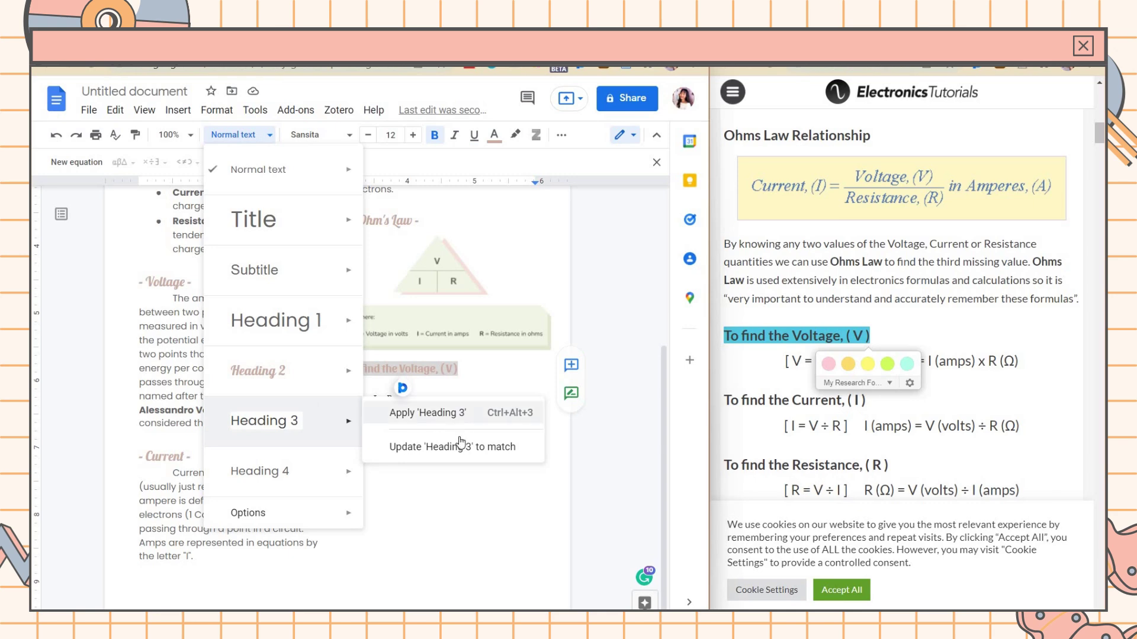
{"action": "left_click", "coordinate": [461, 446]}
- Paste the Current and Resistance headings below and apply Heading 3 to them
{"action": "left_click", "coordinate": [348, 399]}
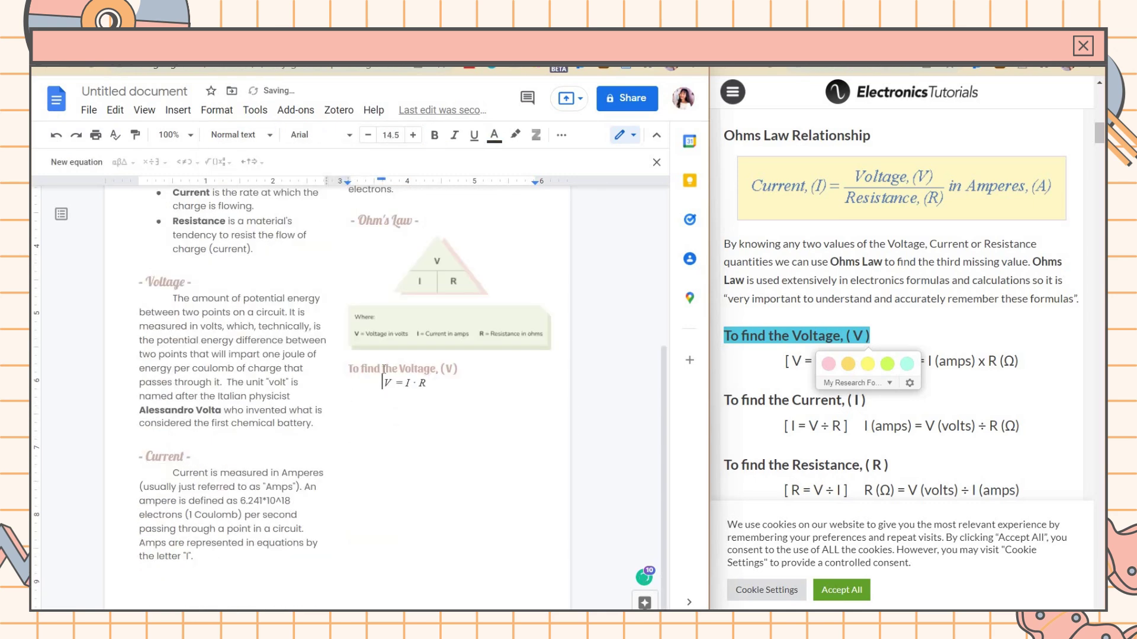
{"action": "left_click", "coordinate": [498, 387]}
{"action": "type", "text": "To find the Current, ( I )"}
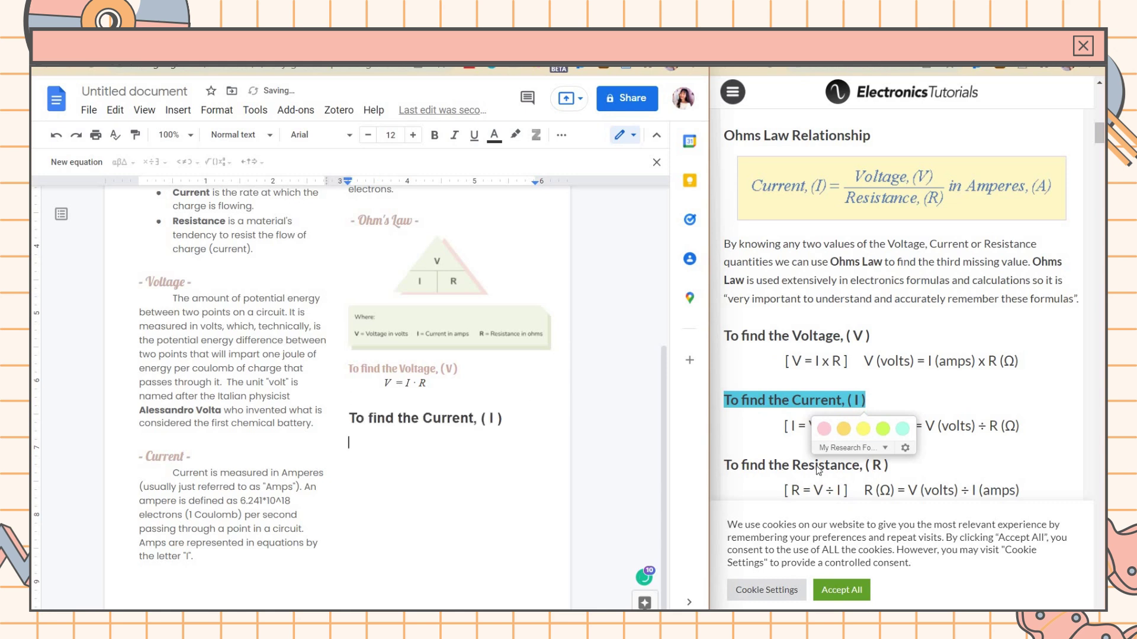
{"action": "left_click_drag", "start_coordinate": [724, 465], "coordinate": [888, 465]}
{"action": "key", "text": "ctrl+c"}
{"action": "left_click", "coordinate": [503, 418]}
{"action": "key", "text": "Return"}
{"action": "key", "text": "ctrl+v"}
{"action": "left_click_drag", "start_coordinate": [349, 418], "coordinate": [531, 458]}
{"action": "left_click", "coordinate": [237, 134]}
{"action": "mouse_move", "coordinate": [278, 421]}
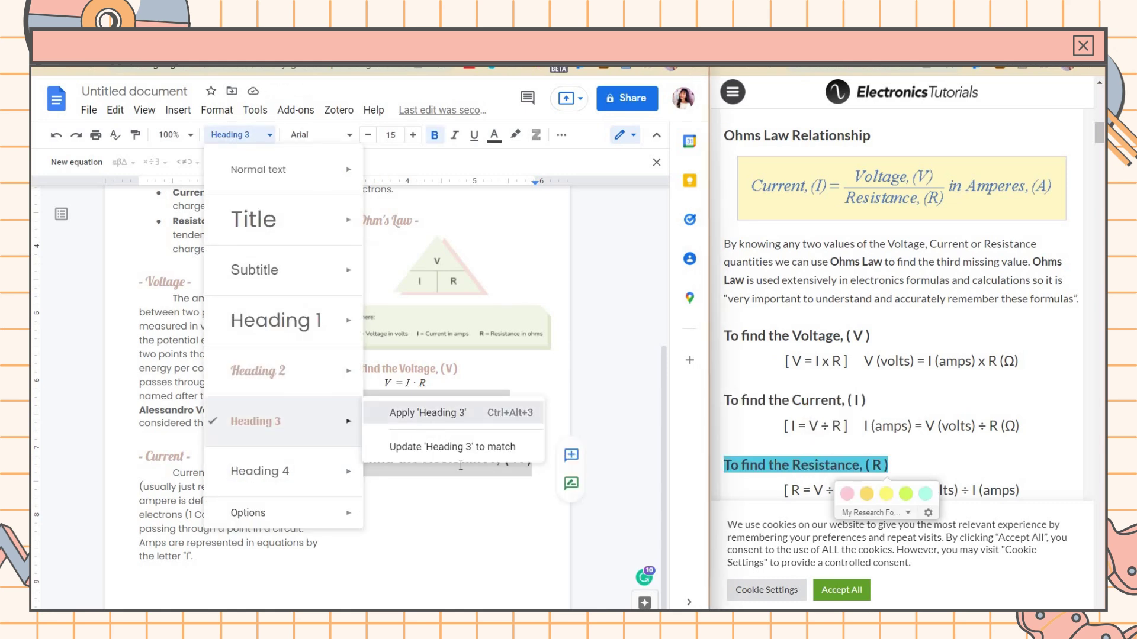
{"action": "left_click", "coordinate": [409, 409]}
- Add the 'I=' formula under the Current heading and type units after the formulas
{"action": "left_click", "coordinate": [389, 411]}
{"action": "key", "text": "ctrl+v"}
{"action": "key", "text": "BackSpace"}
{"action": "key", "text": "shift+End"}
{"action": "type", "text": "I="}
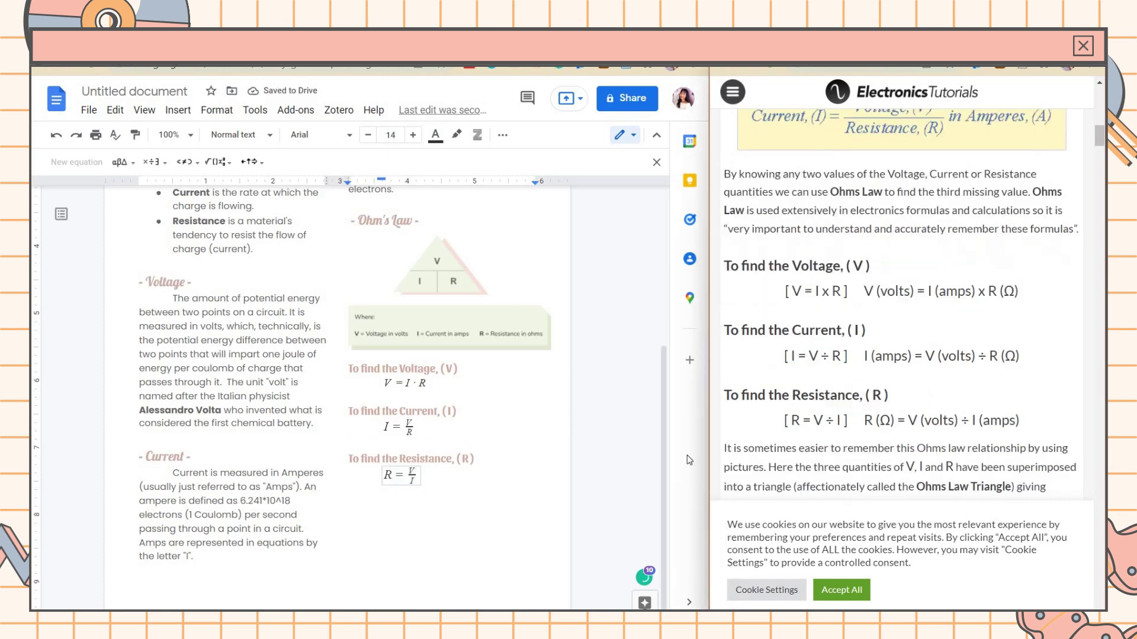
{"action": "scroll", "coordinate": [900, 355], "scroll_direction": "down", "scroll_amount": 1}
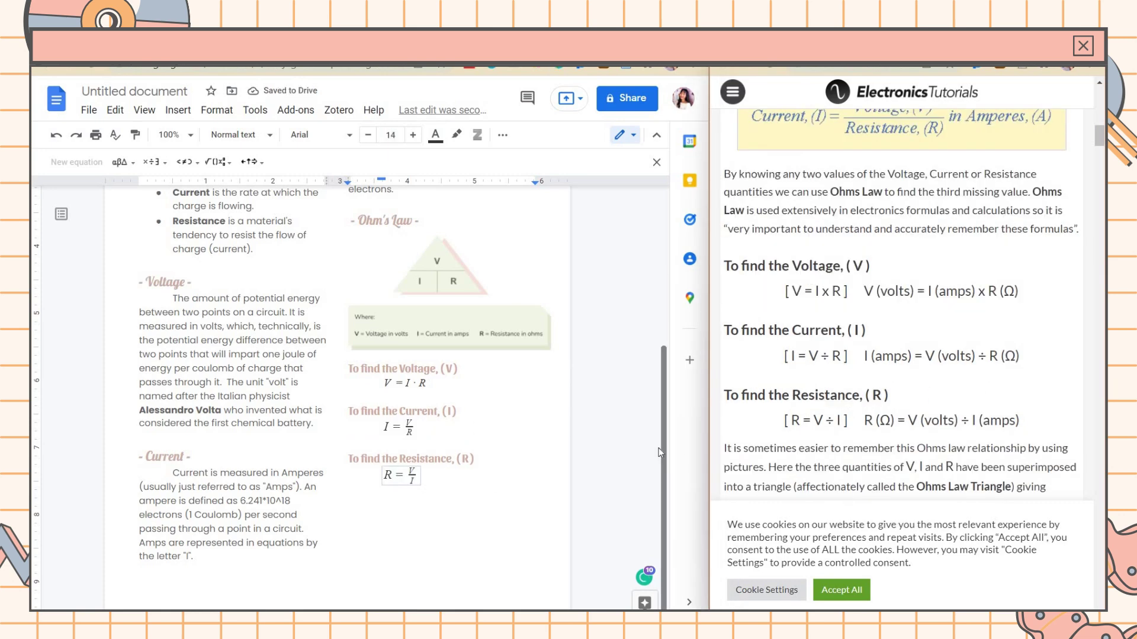
{"action": "left_click", "coordinate": [459, 383]}
{"action": "type", "text": "Uni"}
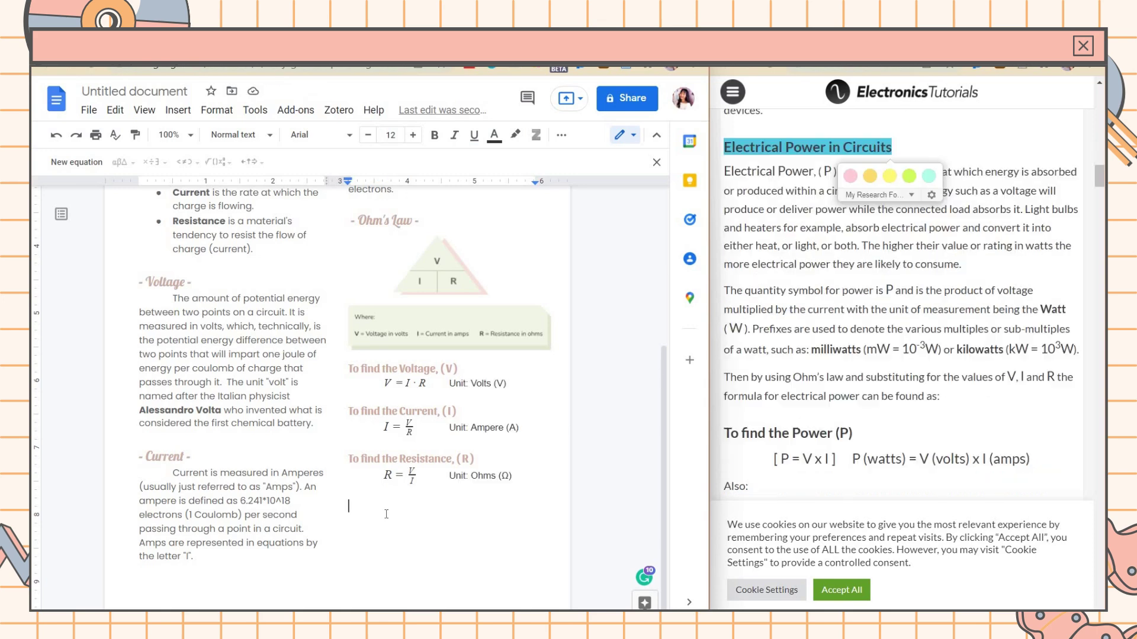
- Paste and select the Electrical Power in Circuits heading
{"action": "key", "text": "ctrl+v"}
{"action": "key", "text": "shift+Home"}
{"action": "left_click", "coordinate": [236, 134]}
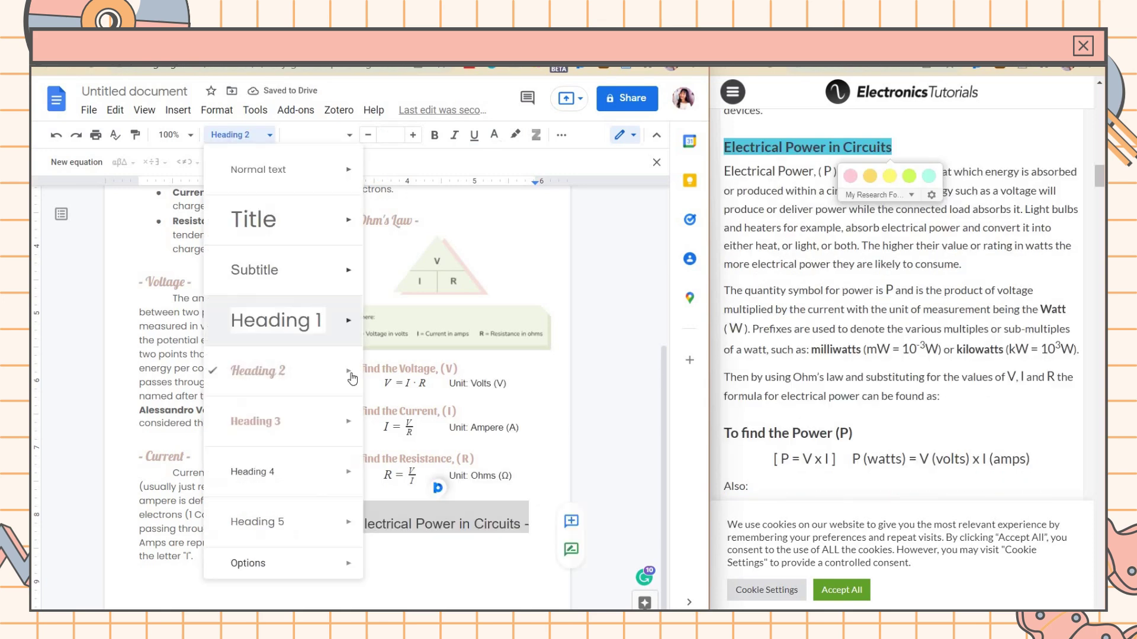
- Make Electrical Power in Circuits a Heading 2 and insert the P-I-V power triangle drawing
{"action": "mouse_move", "coordinate": [378, 381]}
{"action": "left_click", "coordinate": [401, 366]}
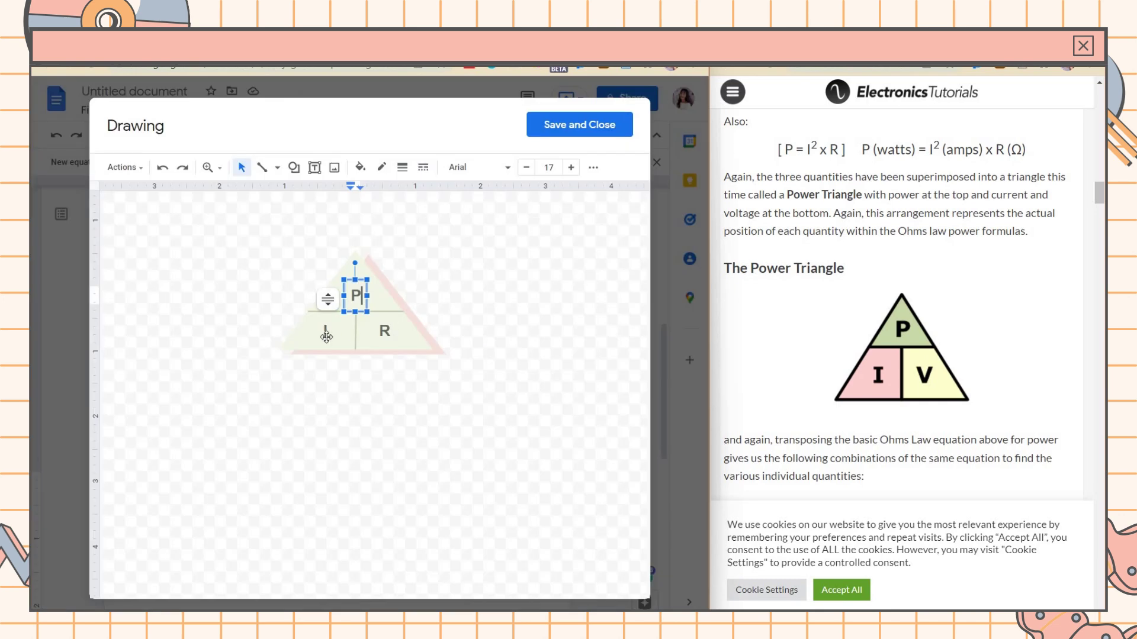
{"action": "left_click", "coordinate": [578, 122]}
- Style 'To find the Power' as Heading 3 and paste a snip of the Ohms Law pie chart
{"action": "scroll", "coordinate": [309, 498], "scroll_direction": "down", "scroll_amount": 2}
{"action": "scroll", "coordinate": [1016, 411], "scroll_direction": "down", "scroll_amount": 2}
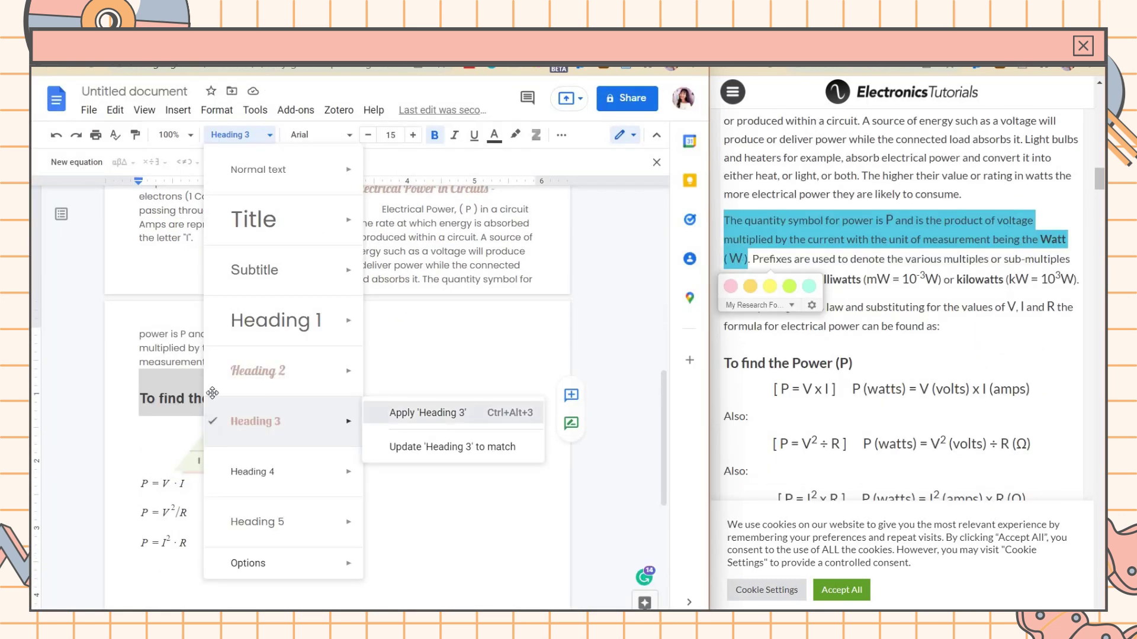
{"action": "left_click", "coordinate": [379, 412]}
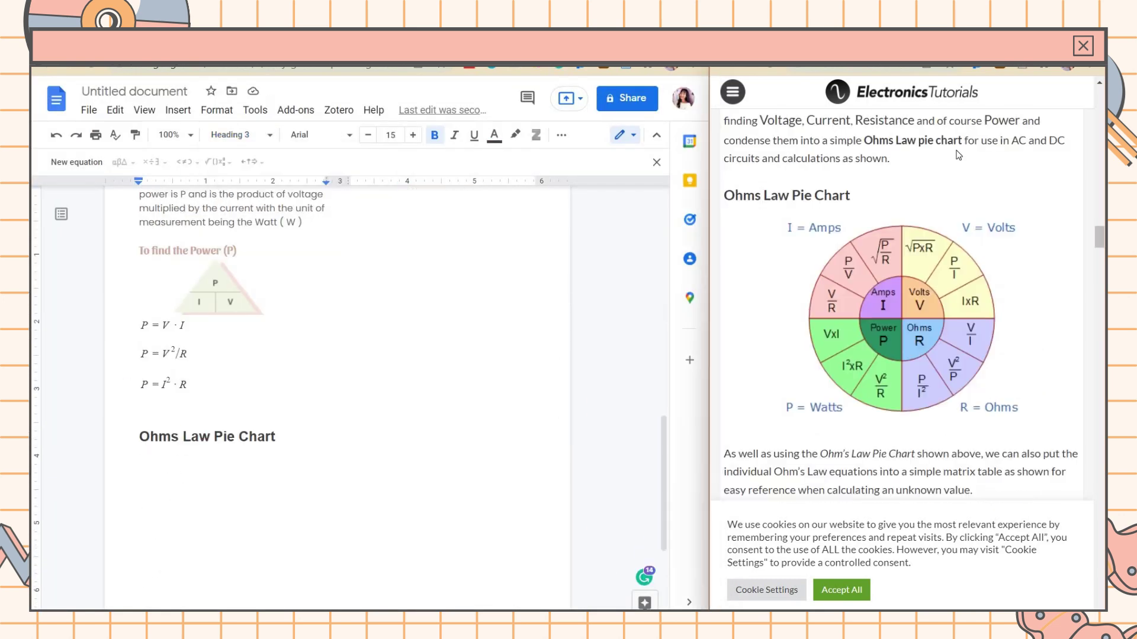
{"action": "key", "text": "super+shift+s"}
{"action": "left_click_drag", "start_coordinate": [776, 214], "coordinate": [1030, 424]}
{"action": "left_click", "coordinate": [318, 475]}
{"action": "key", "text": "ctrl+v"}
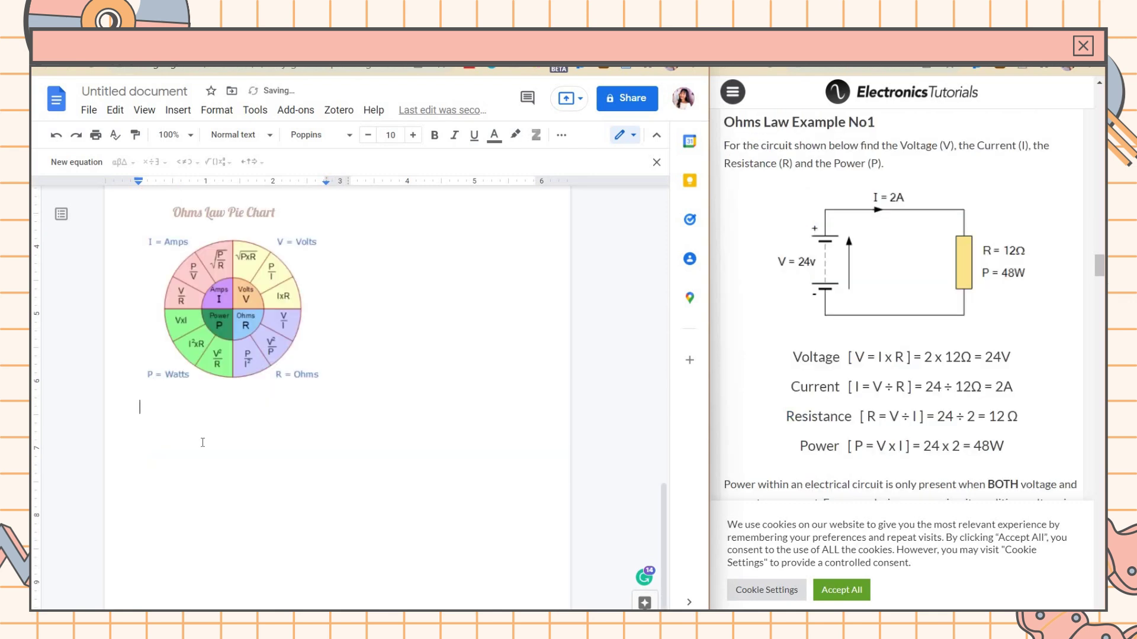
- Insert a custom pink divider line with transparent border, then paste the Ohms Law Example No1 heading
{"action": "left_click", "coordinate": [179, 116]}
{"action": "mouse_move", "coordinate": [203, 180]}
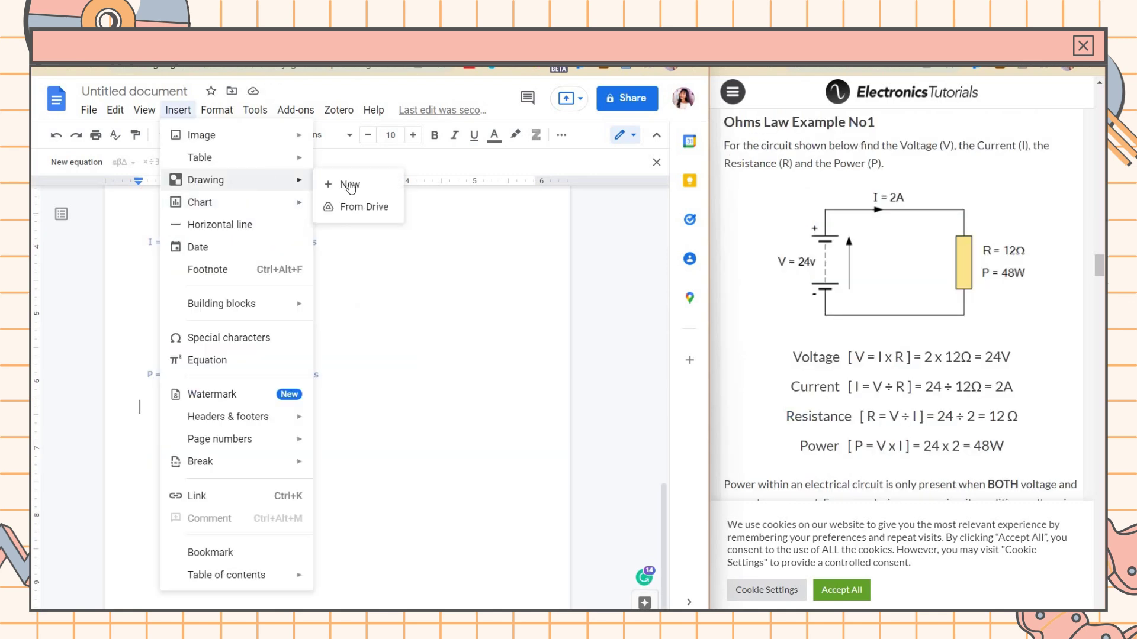
{"action": "left_click", "coordinate": [346, 184]}
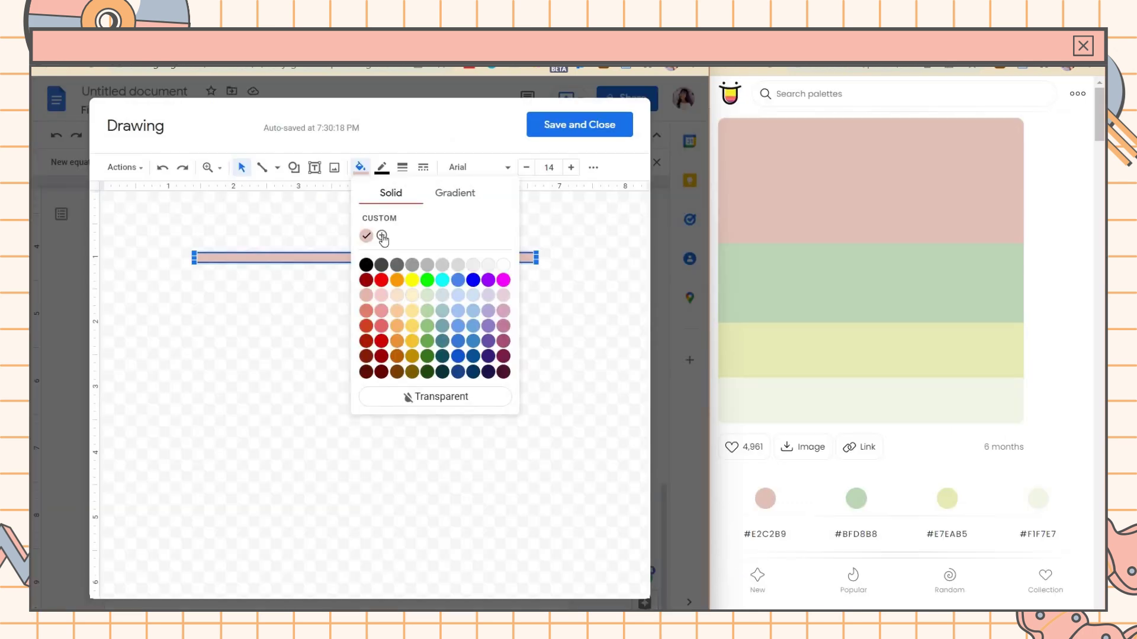
{"action": "left_click", "coordinate": [383, 237]}
{"action": "left_click", "coordinate": [414, 498]}
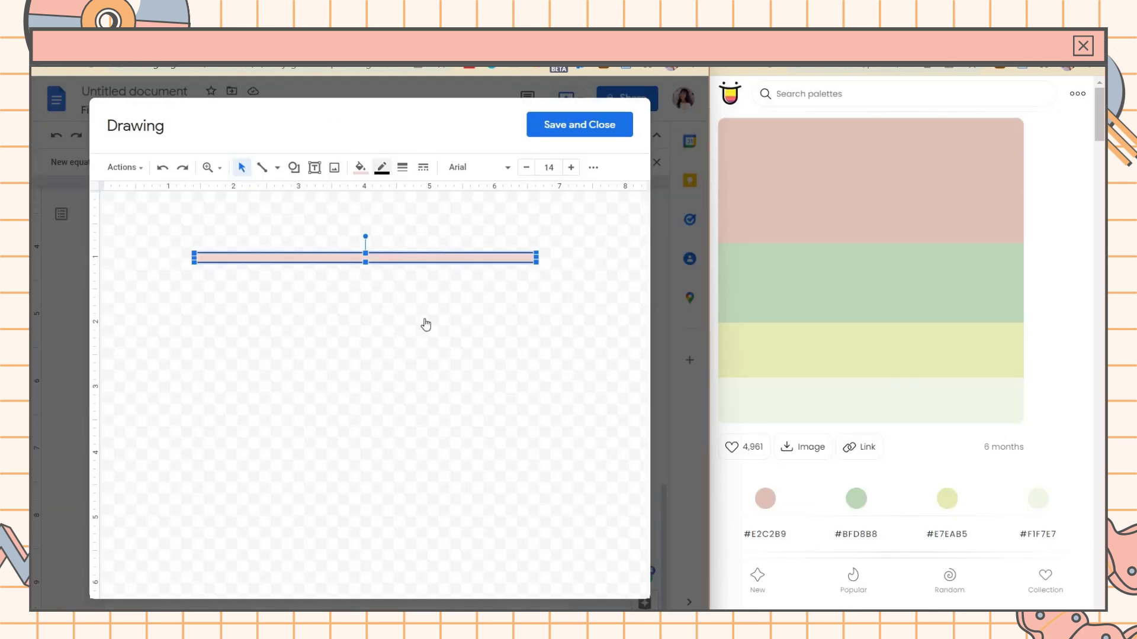
{"action": "left_click", "coordinate": [382, 167]}
{"action": "left_click", "coordinate": [450, 371]}
{"action": "left_click", "coordinate": [580, 125]}
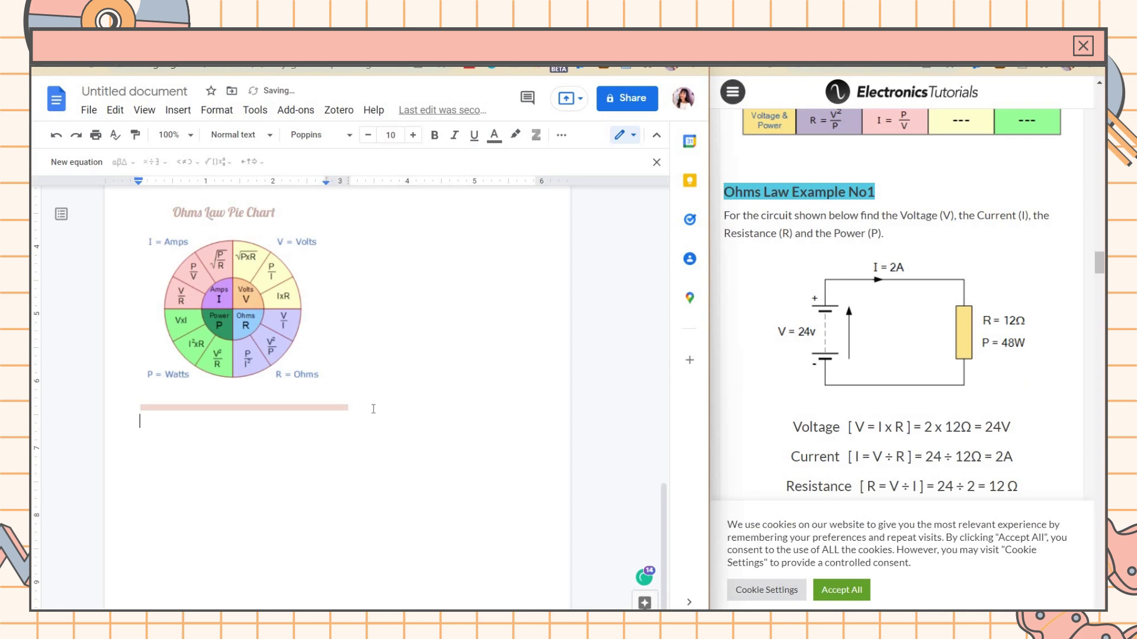
{"action": "key", "text": "ctrl+v"}
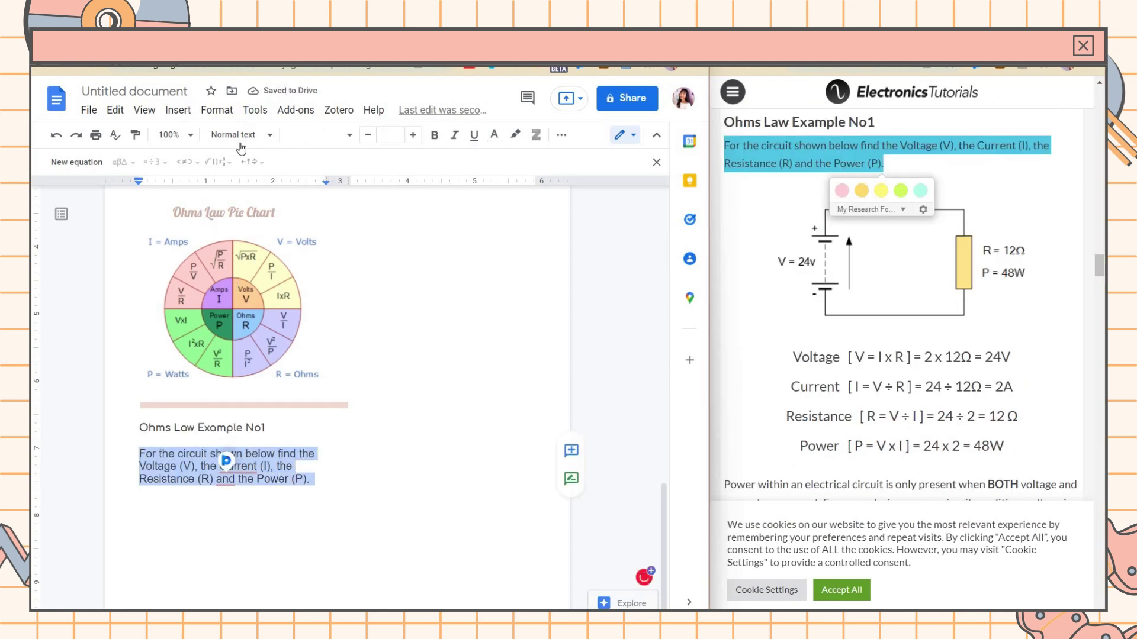
- Set the Example No1 question to Normal text and paste the circuit diagram snip below it
{"action": "left_click", "coordinate": [240, 138]}
{"action": "mouse_move", "coordinate": [344, 170]}
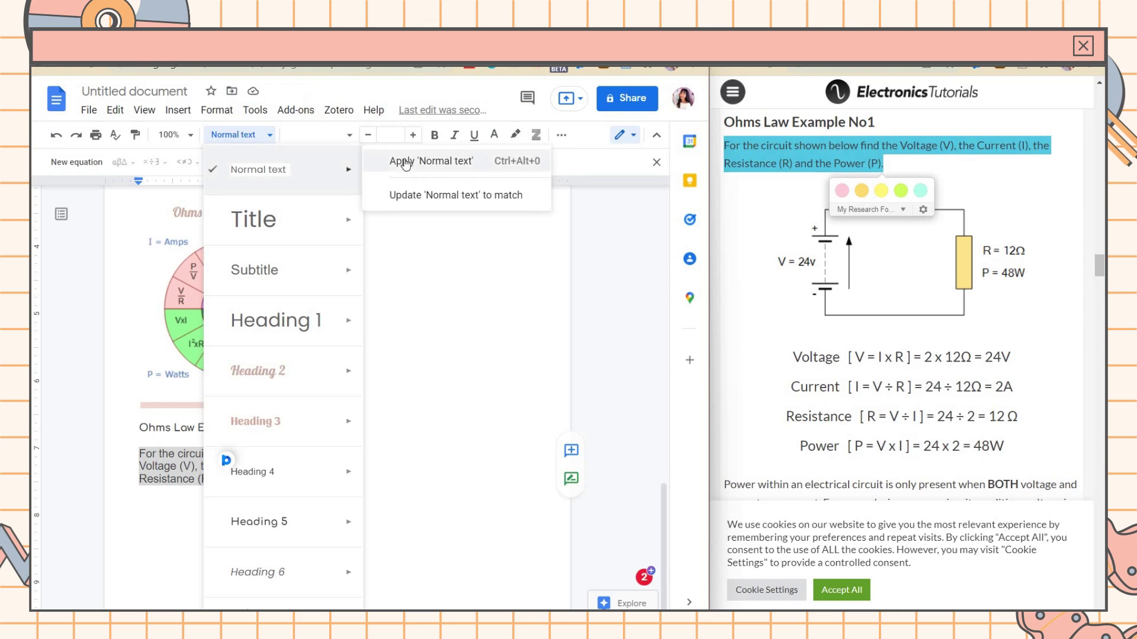
{"action": "left_click", "coordinate": [415, 161]}
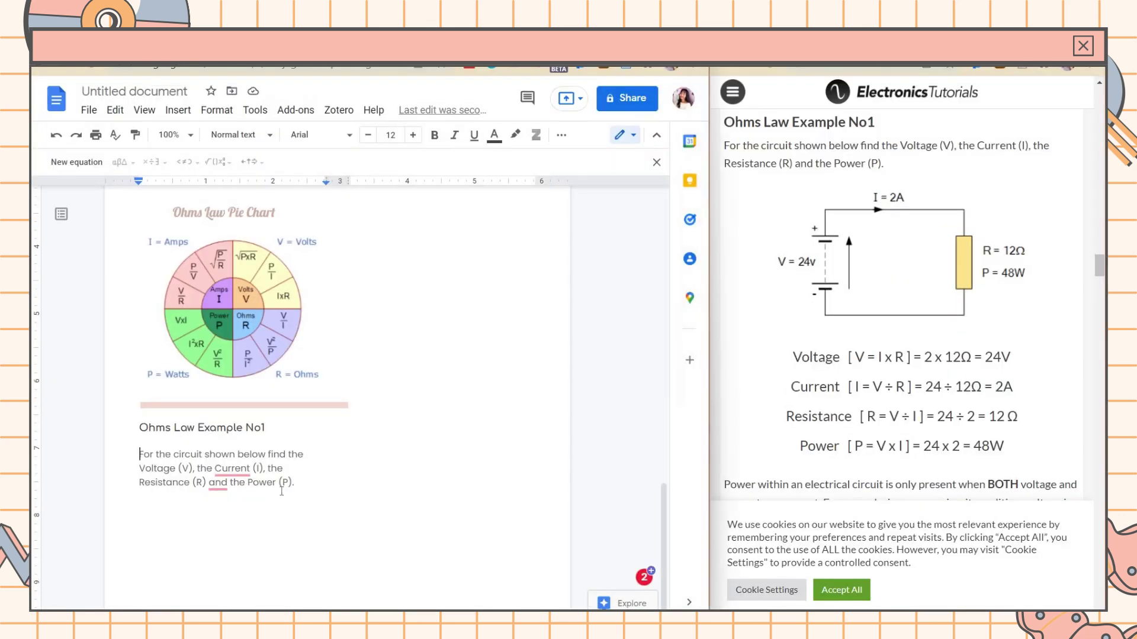
{"action": "left_click", "coordinate": [310, 482]}
{"action": "key", "text": "ctrl+v"}
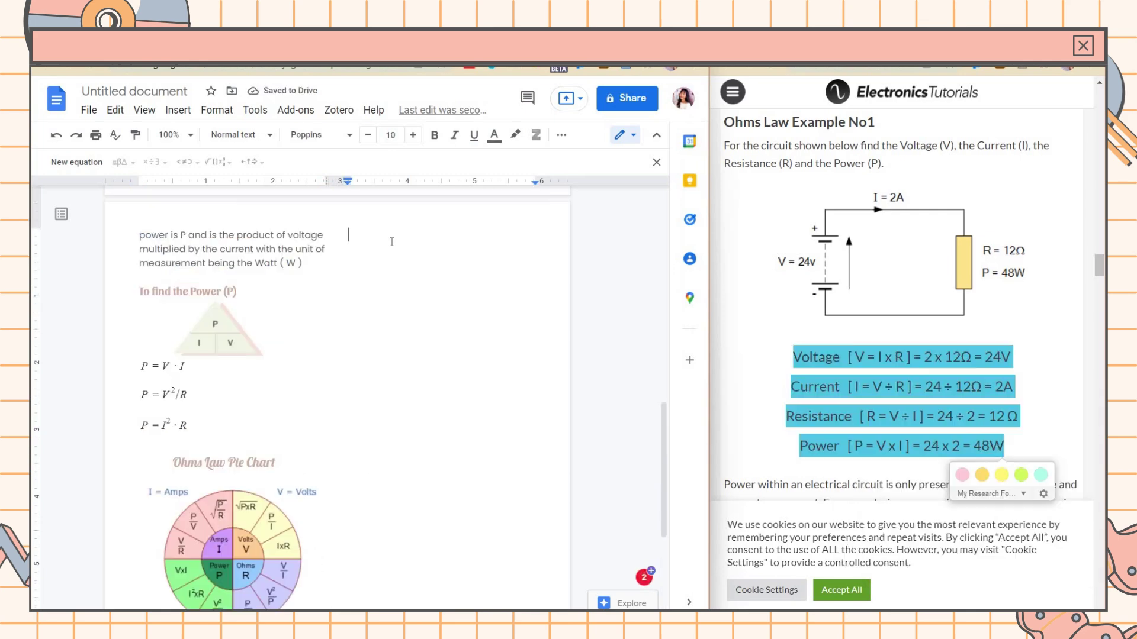
- Shrink the four answer lines and bold the Voltage, Current, Resistance and Power labels
{"action": "left_click_drag", "start_coordinate": [513, 380], "coordinate": [349, 232]}
{"action": "key", "text": "ctrl+shift+comma"}
{"action": "key", "text": "ctrl+shift+comma"}
{"action": "key", "text": "ctrl+shift+comma"}
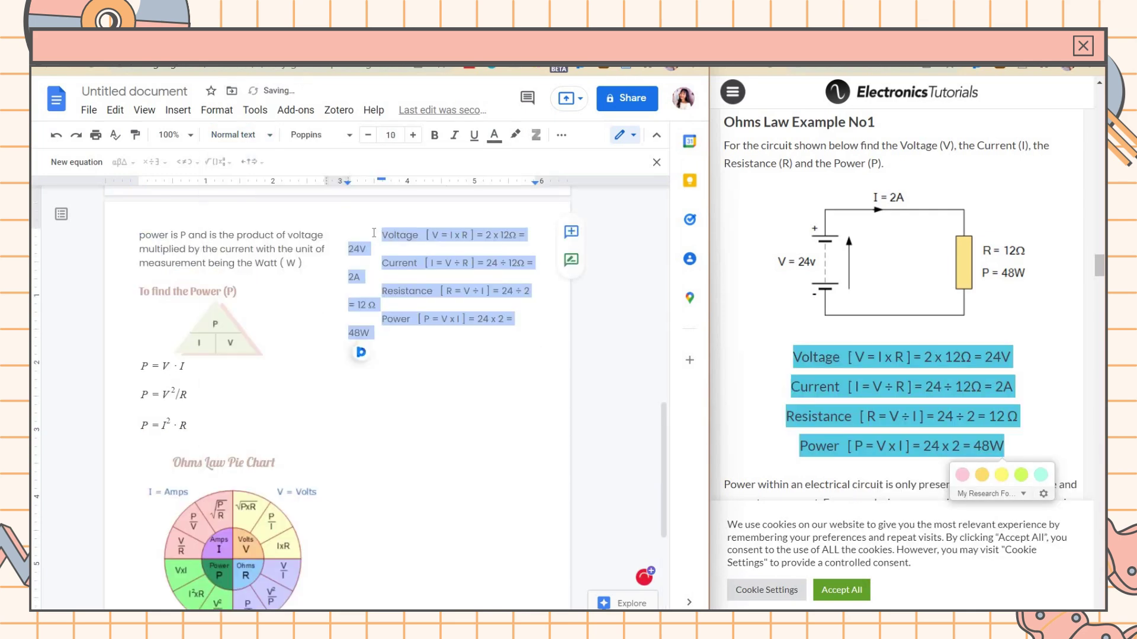
{"action": "double_click", "coordinate": [360, 236]}
{"action": "key", "text": "ctrl+b"}
{"action": "double_click", "coordinate": [358, 250]}
{"action": "key", "text": "ctrl+b"}
{"action": "double_click", "coordinate": [373, 263]}
{"action": "key", "text": "ctrl+b"}
{"action": "double_click", "coordinate": [361, 277]}
{"action": "key", "text": "ctrl+b"}
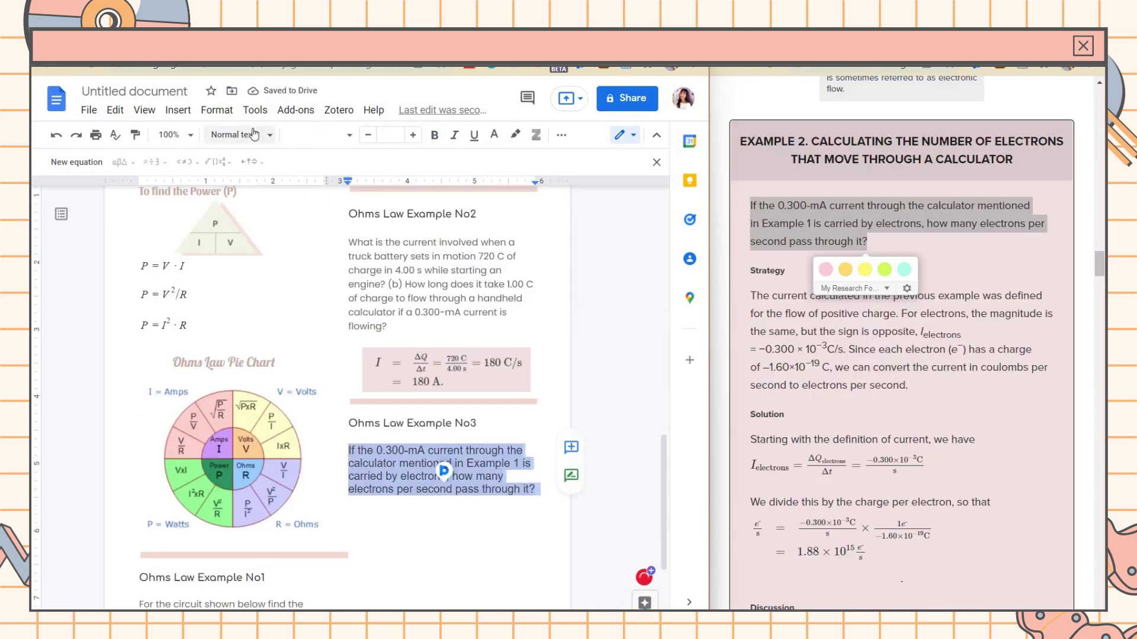
- Set the Example No3 question to Normal text and paste a snip of its solution equations
{"action": "left_click", "coordinate": [254, 134]}
{"action": "mouse_move", "coordinate": [308, 160]}
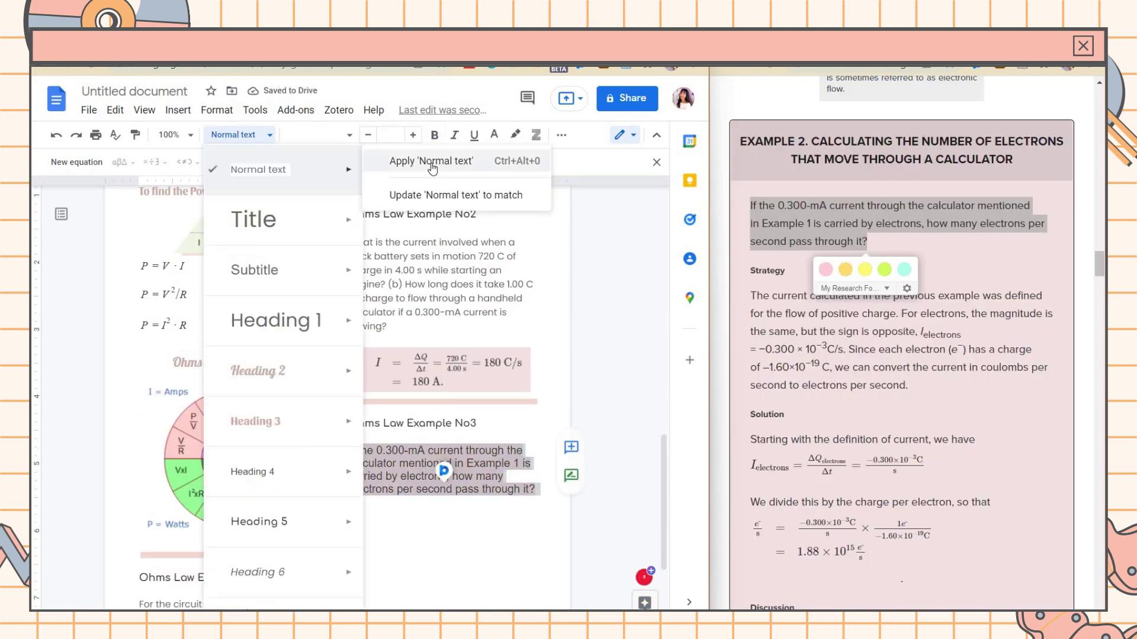
{"action": "left_click", "coordinate": [430, 160]}
{"action": "left_click", "coordinate": [379, 450]}
{"action": "scroll", "coordinate": [744, 313], "scroll_direction": "down", "scroll_amount": 2}
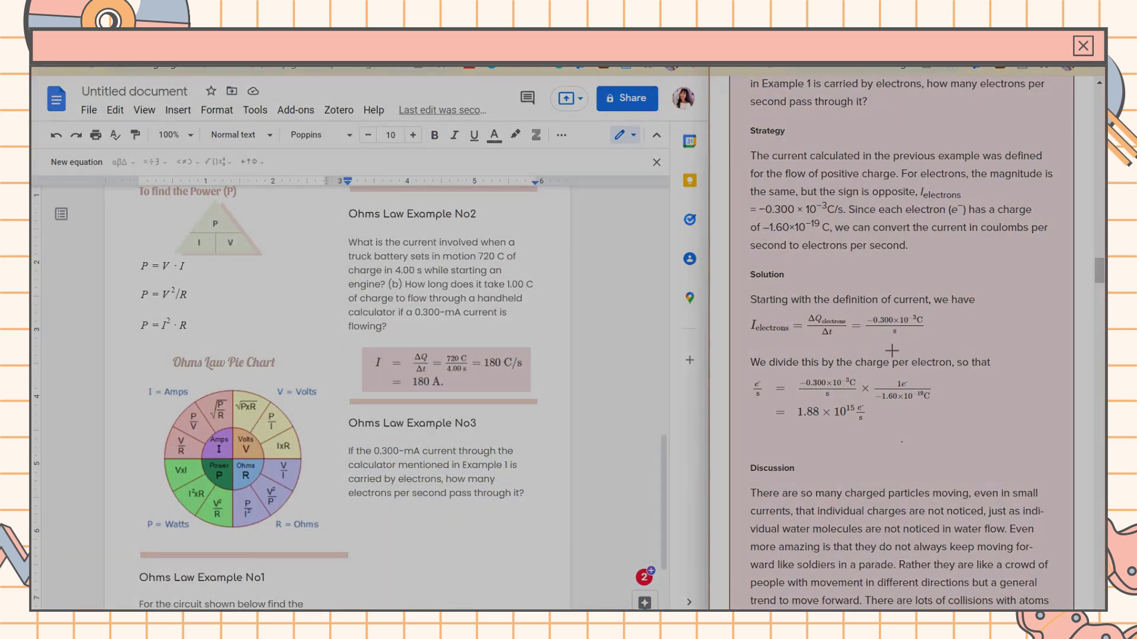
{"action": "left_click_drag", "start_coordinate": [740, 309], "coordinate": [996, 432]}
{"action": "key", "text": "ctrl+v"}
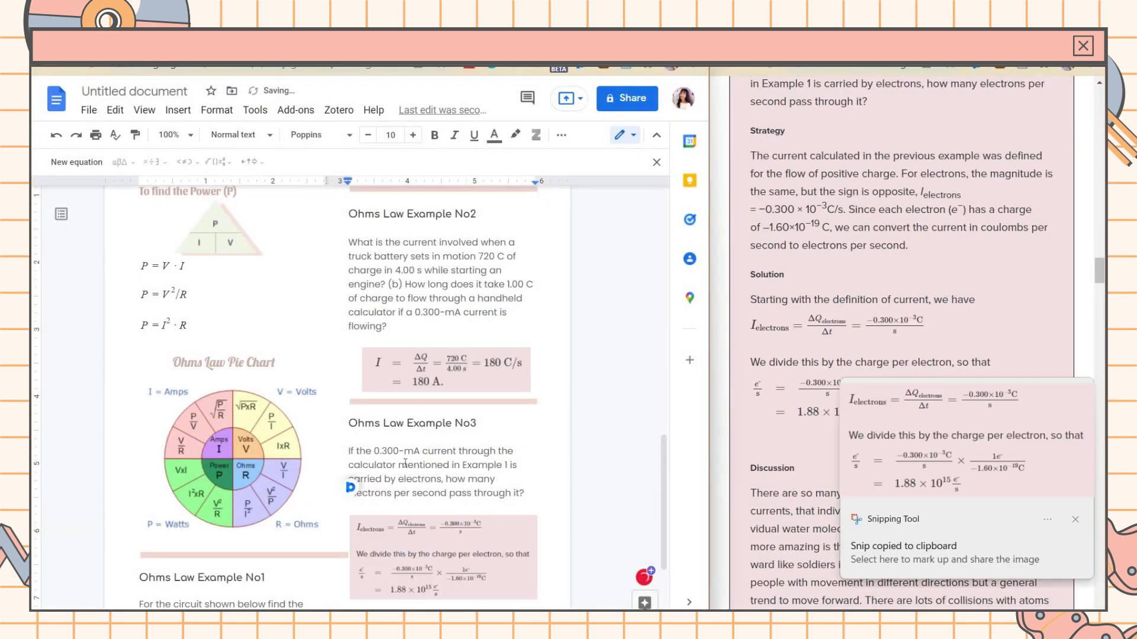
{"action": "scroll", "coordinate": [523, 420], "scroll_direction": "down", "scroll_amount": 3}
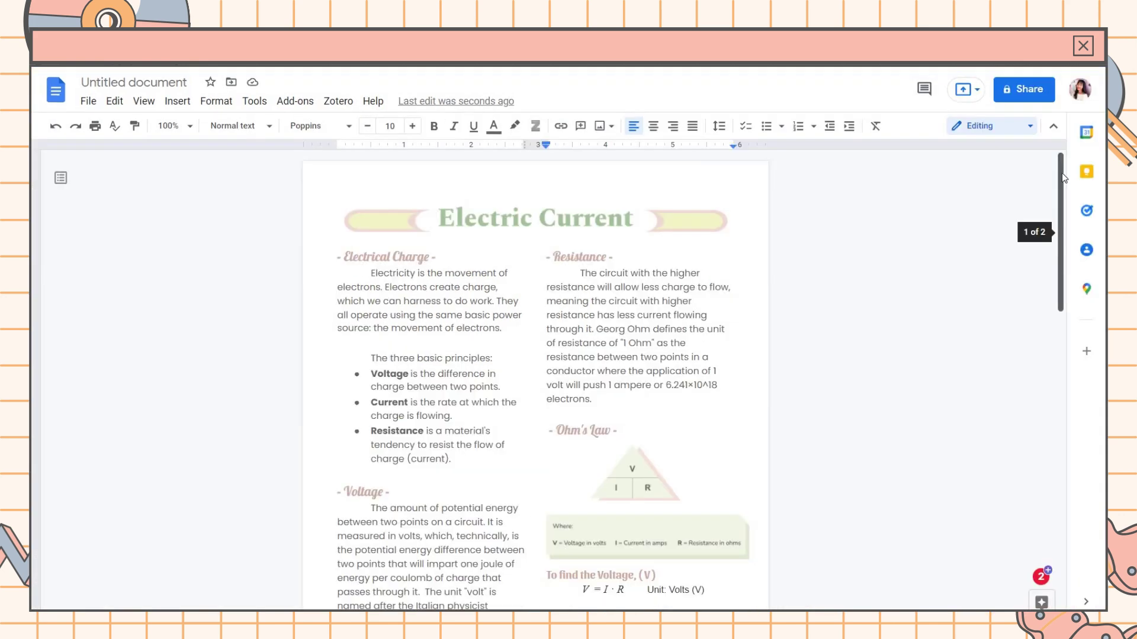
- Define a custom highlight colour from the highlight palette
{"action": "scroll", "coordinate": [1059, 220], "scroll_direction": "down", "scroll_amount": 3}
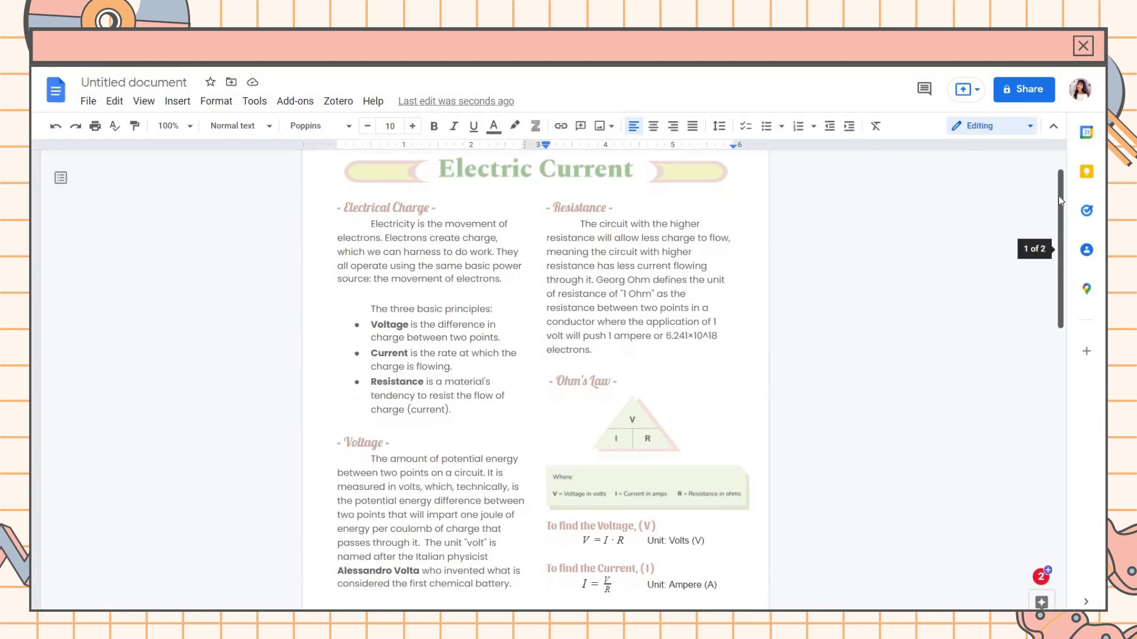
{"action": "left_click_drag", "start_coordinate": [1057, 257], "coordinate": [1038, 470]}
{"action": "scroll", "coordinate": [625, 345], "scroll_direction": "down", "scroll_amount": 2}
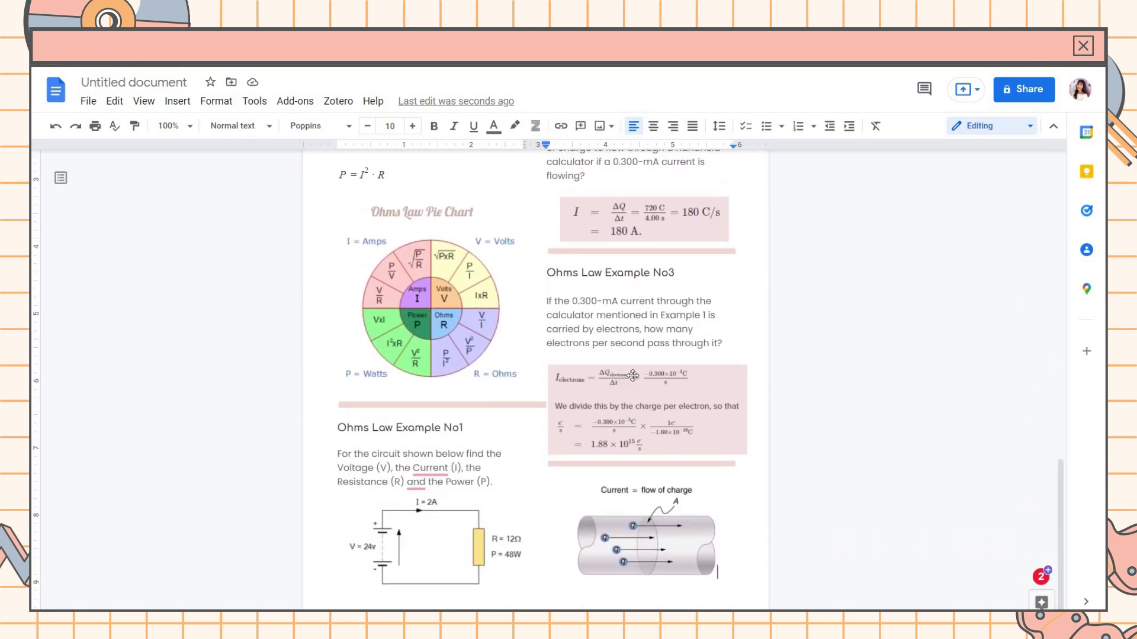
{"action": "scroll", "coordinate": [633, 376], "scroll_direction": "up", "scroll_amount": 15}
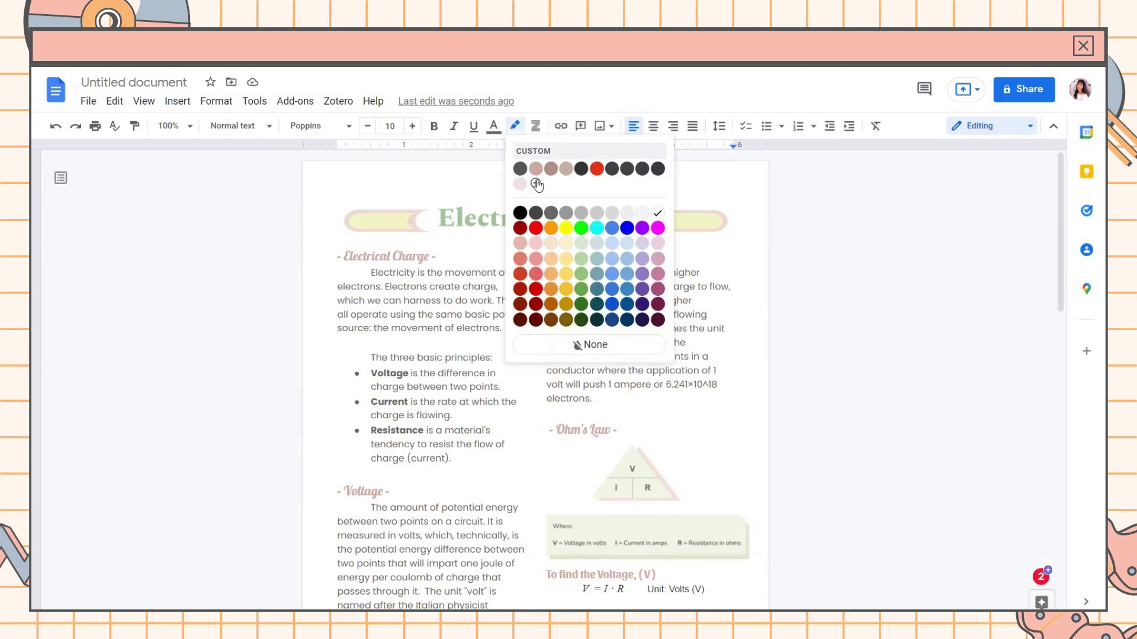
{"action": "left_click", "coordinate": [537, 184]}
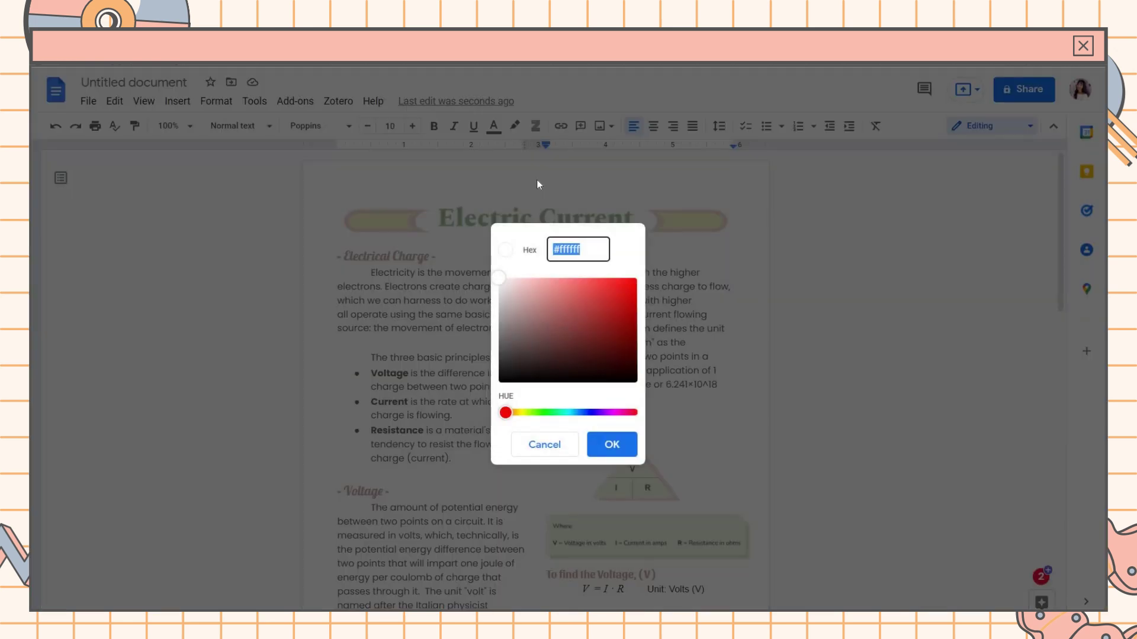
{"action": "key", "text": "Return"}
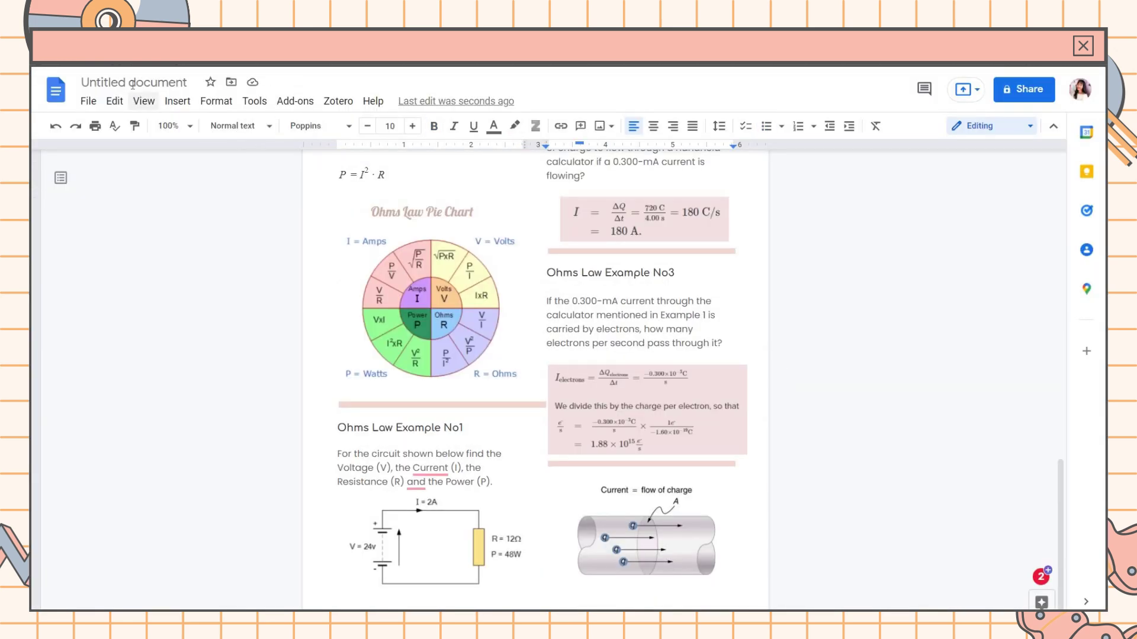
- Rename the document to 'Physics_Electric Current'
{"action": "left_click", "coordinate": [133, 84]}
{"action": "type", "text": "Physics_Electric Current"}
{"action": "key", "text": "Return"}
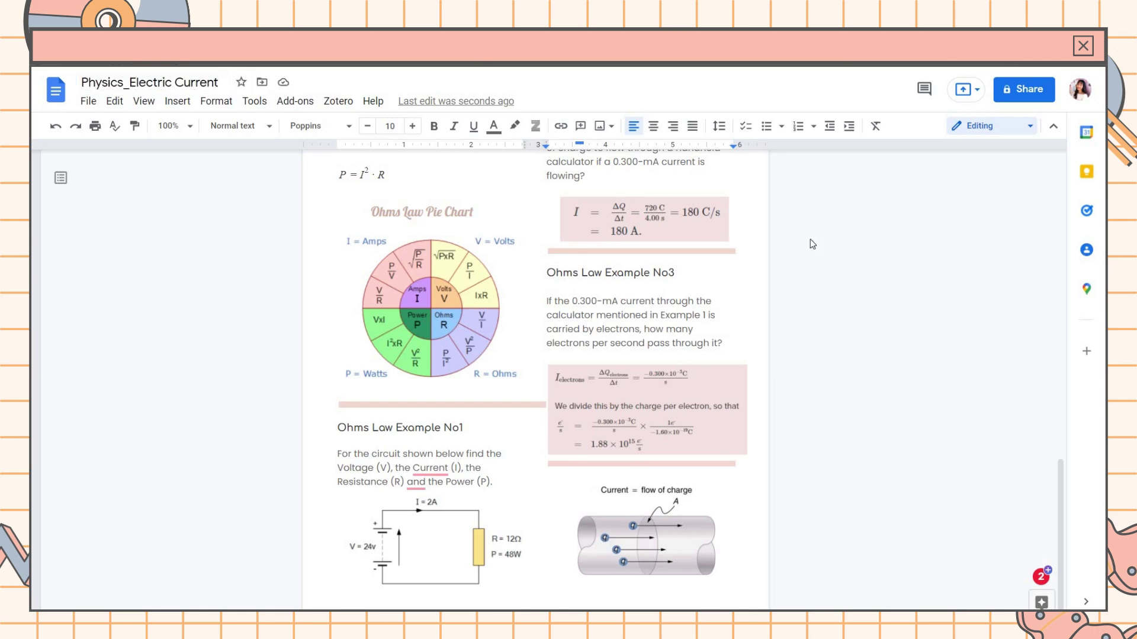
{"action": "scroll", "coordinate": [1033, 233], "scroll_direction": "up", "scroll_amount": 10}
- Print the notes with the paper size set to B5
{"action": "scroll", "coordinate": [879, 279], "scroll_direction": "up", "scroll_amount": 5}
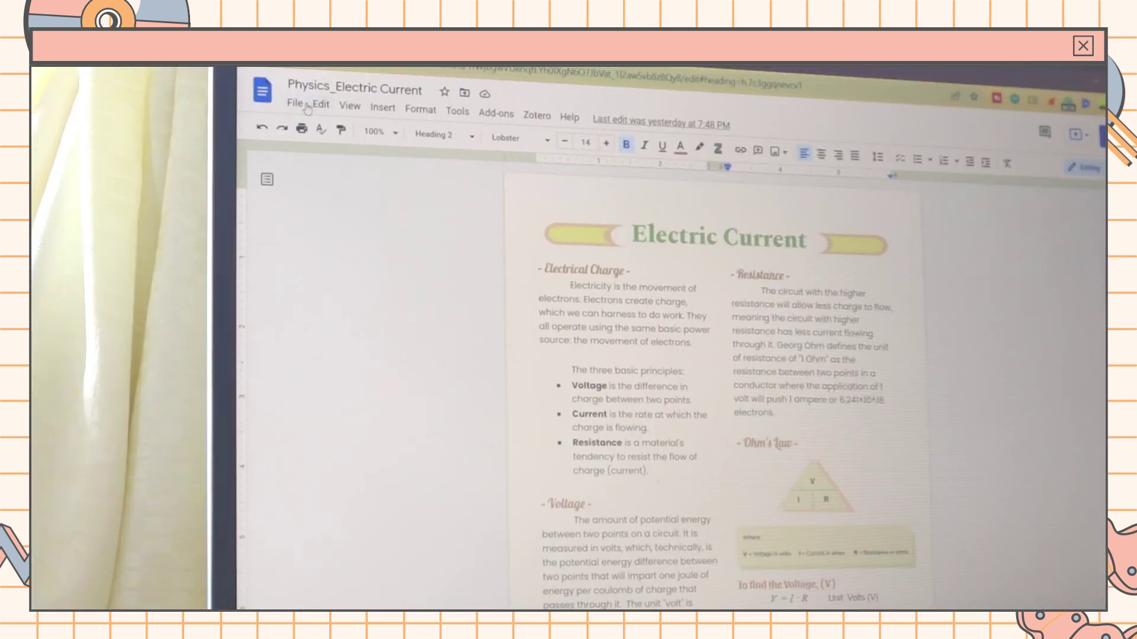
{"action": "left_click", "coordinate": [299, 104]}
{"action": "left_click", "coordinate": [357, 559]}
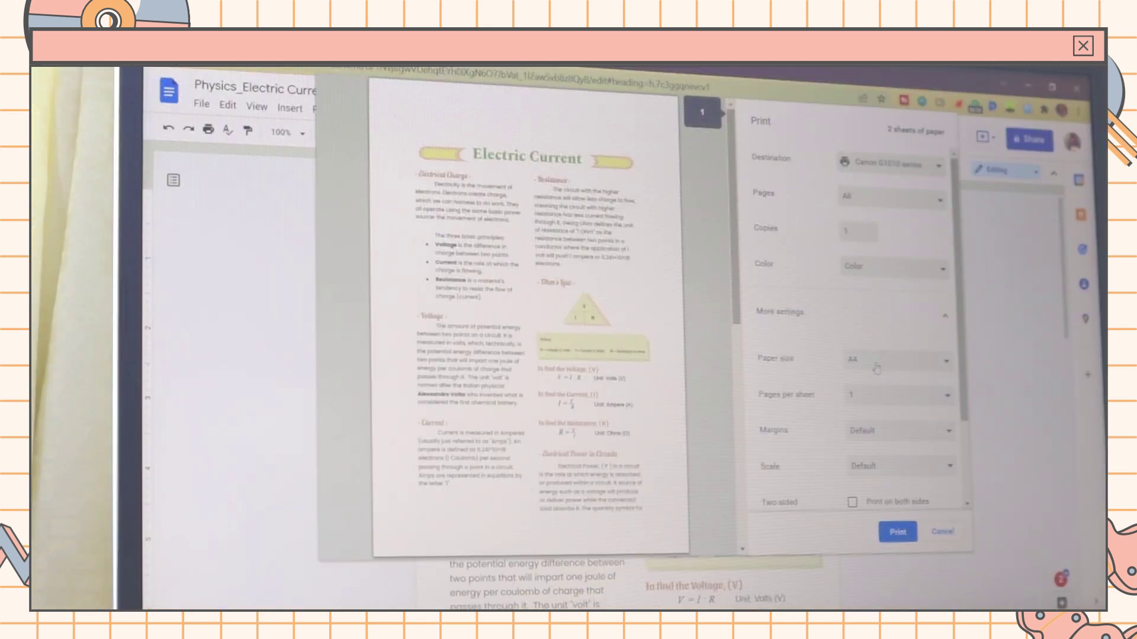
{"action": "left_click", "coordinate": [876, 370]}
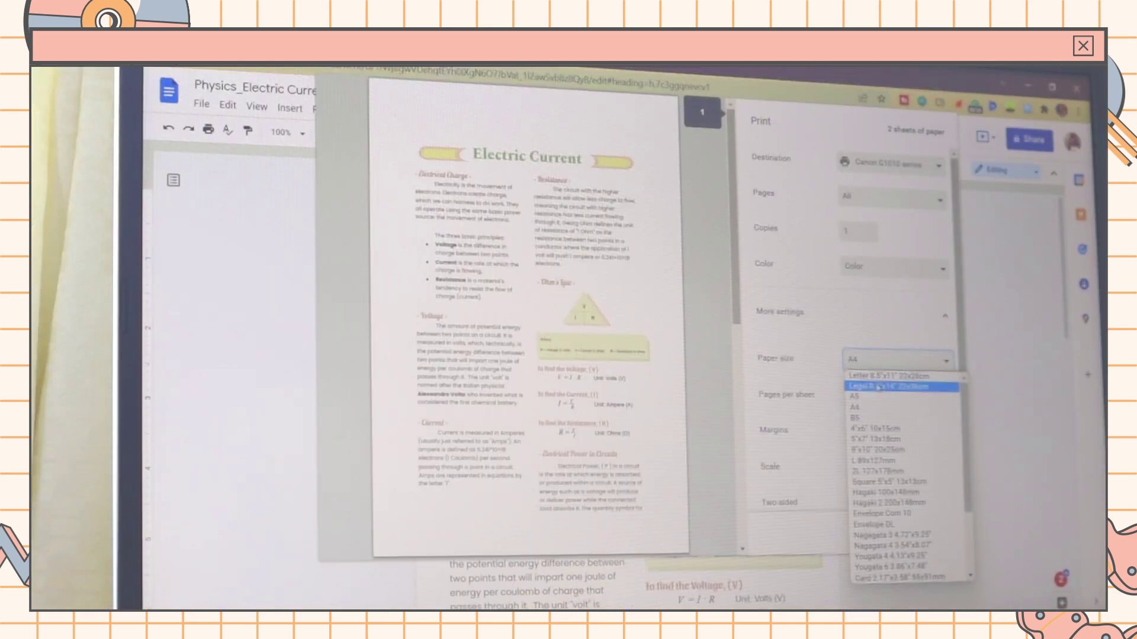
{"action": "left_click", "coordinate": [872, 419]}
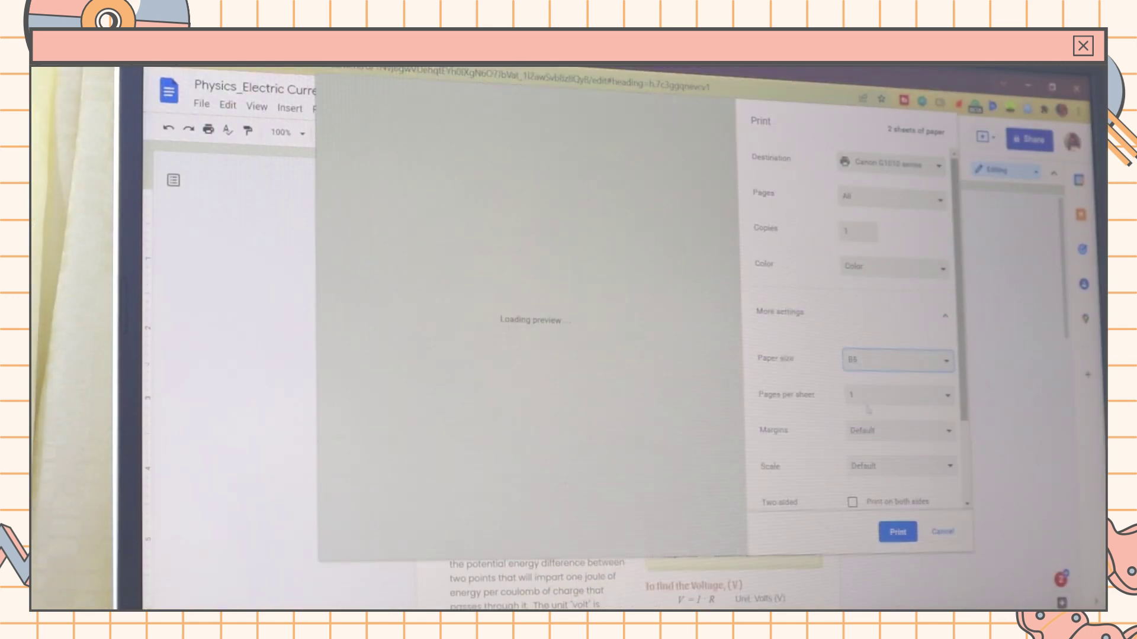
{"action": "left_click", "coordinate": [898, 532]}
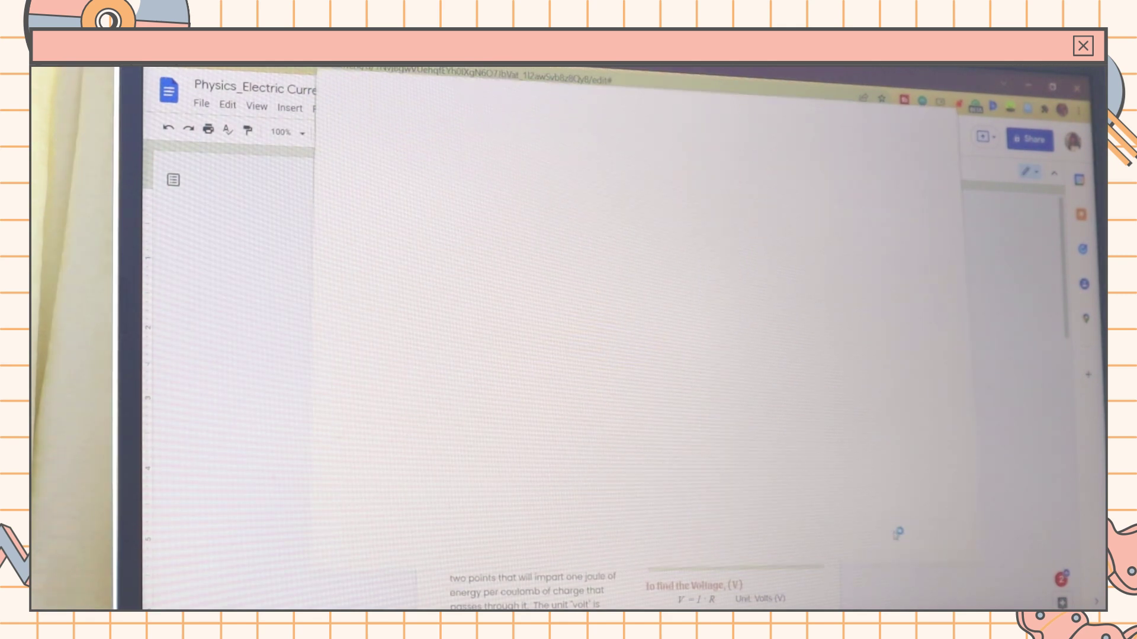